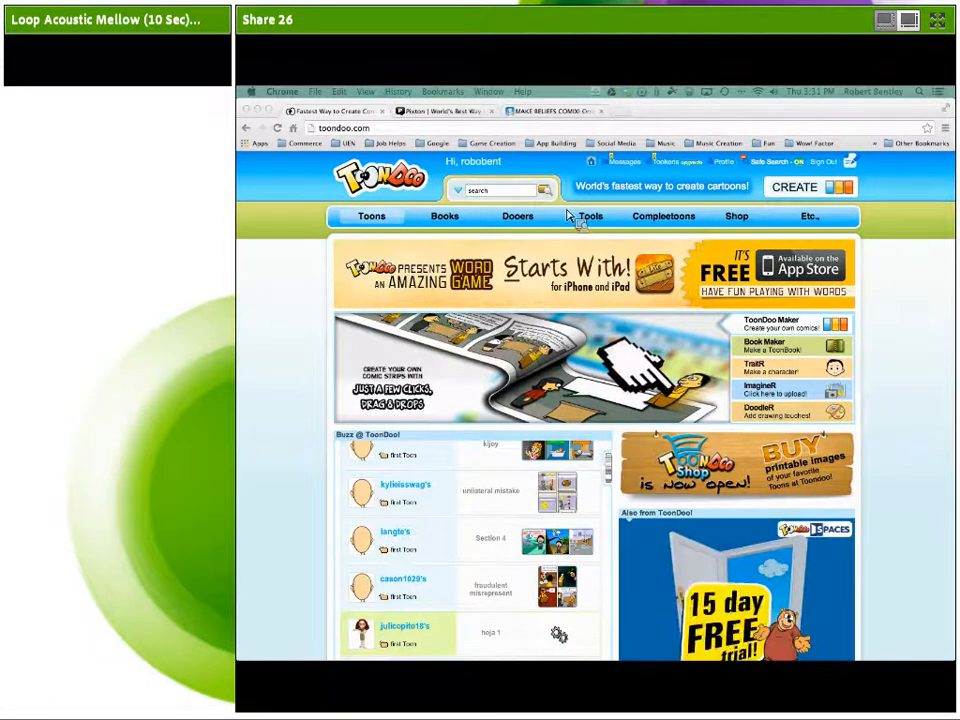
View the Make Beliefs Comix and Pixton home pages and return to the ToonDoo home page.
click(572, 114)
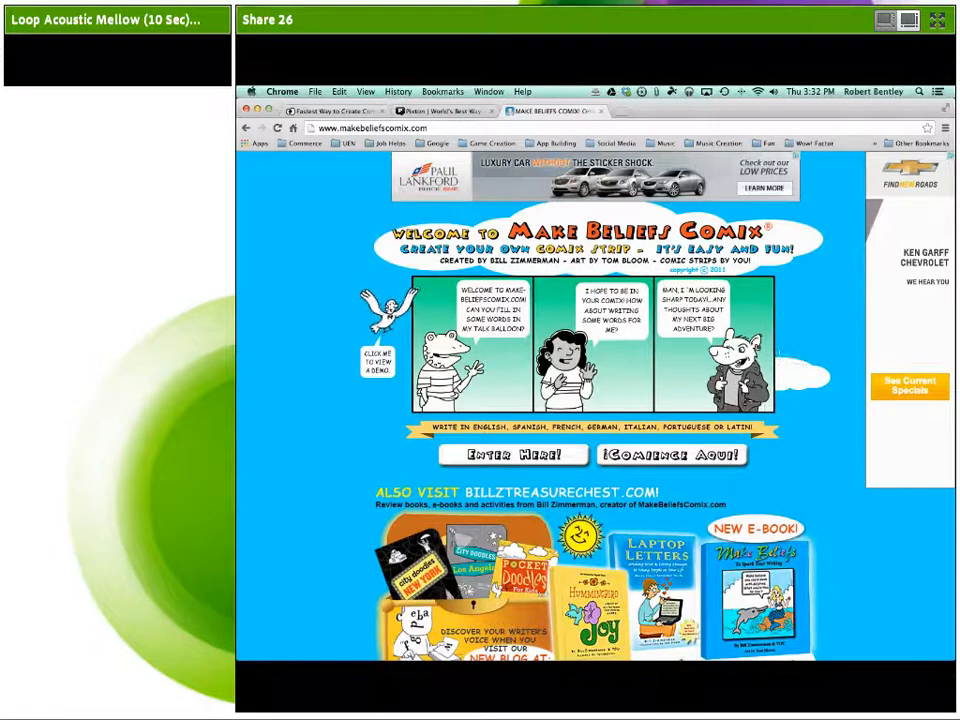
click(458, 114)
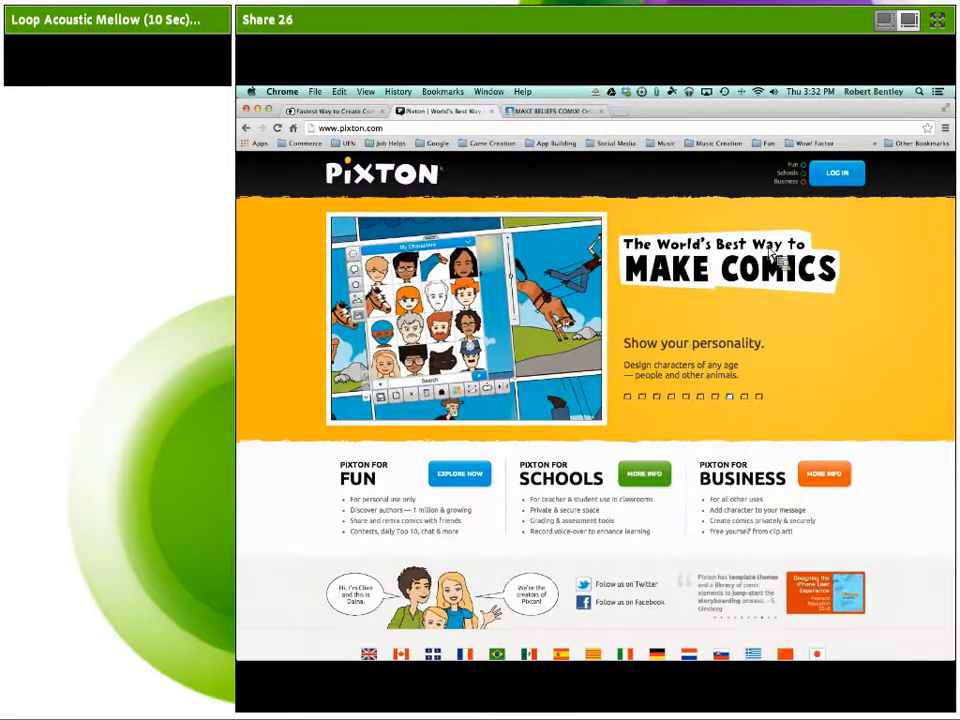
click(315, 114)
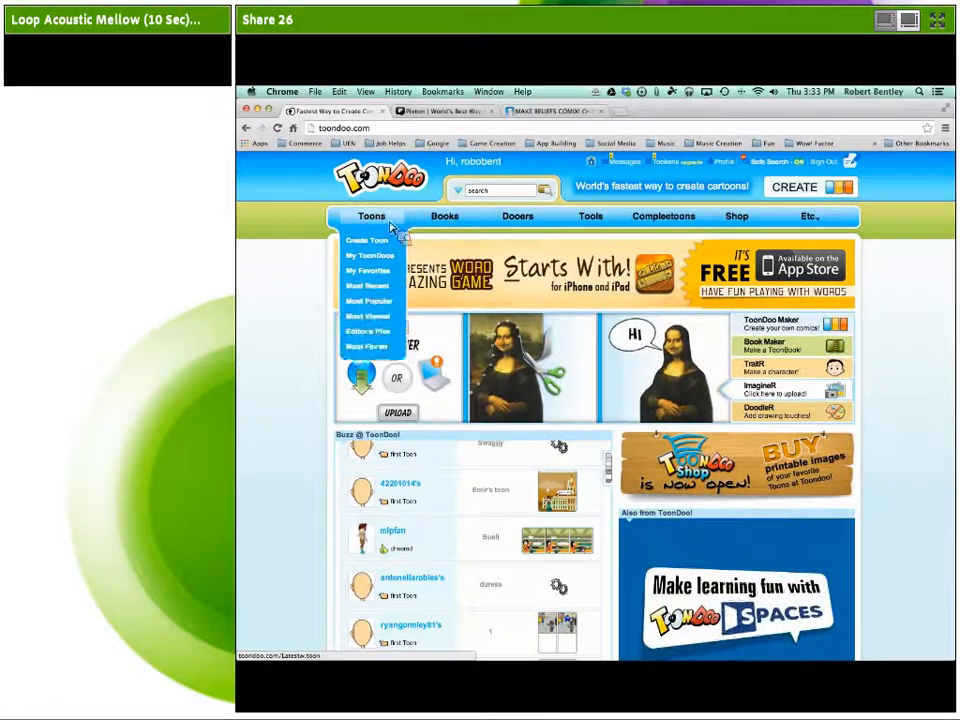
Start a new comic in ToonDoo Maker using the horizontal layout with three equal panels.
mouse_move(730, 230)
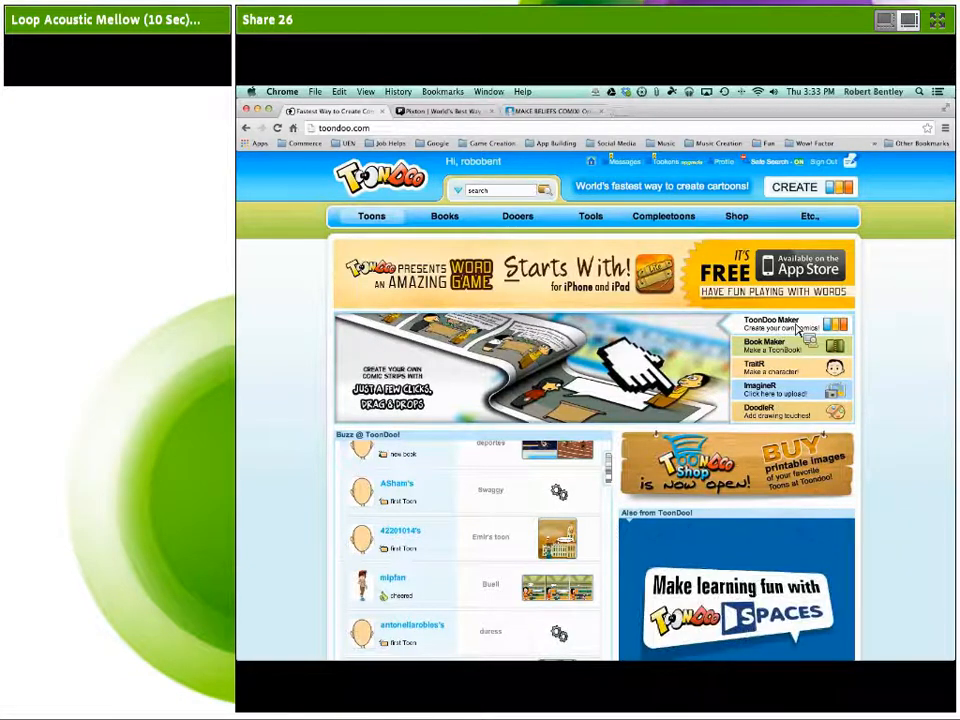
click(788, 330)
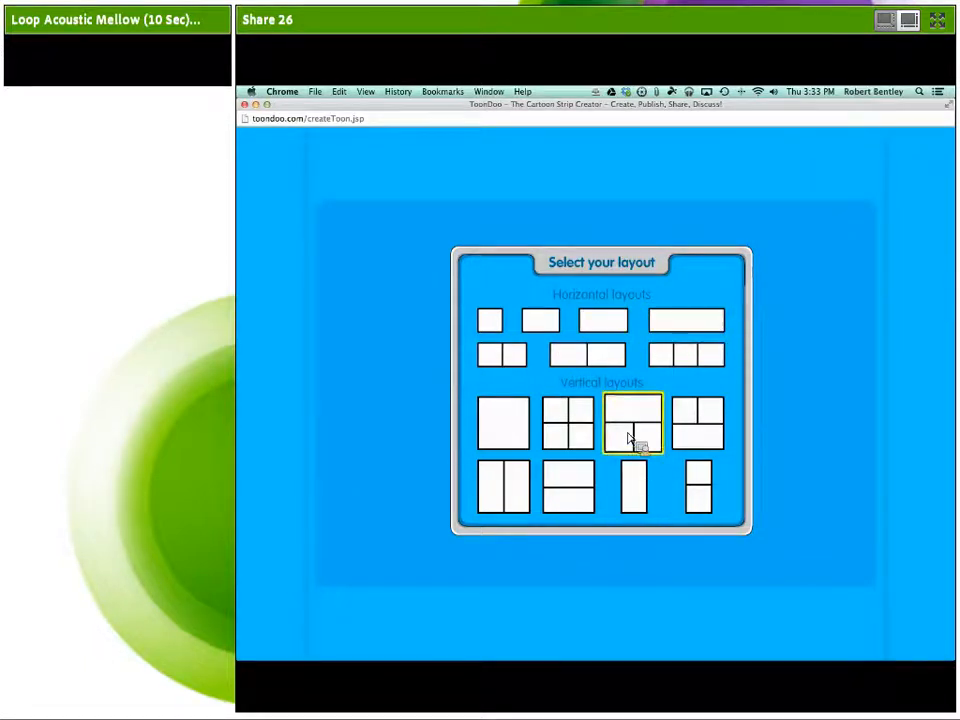
click(700, 370)
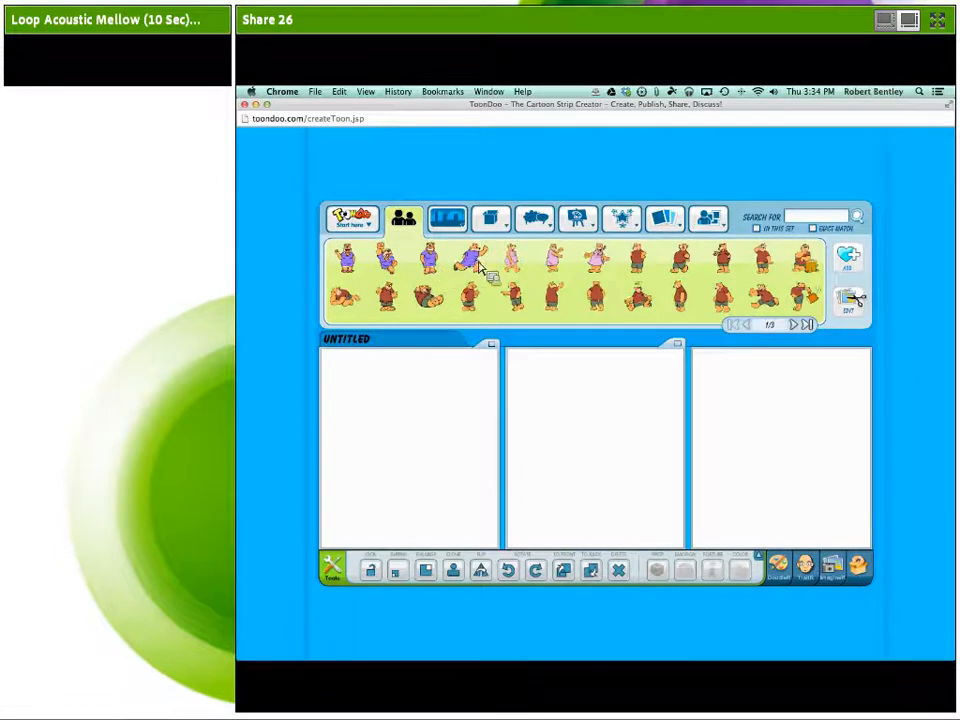
Place the bear in the red shirt in the first panel and delete it again.
drag(477, 312, 395, 428)
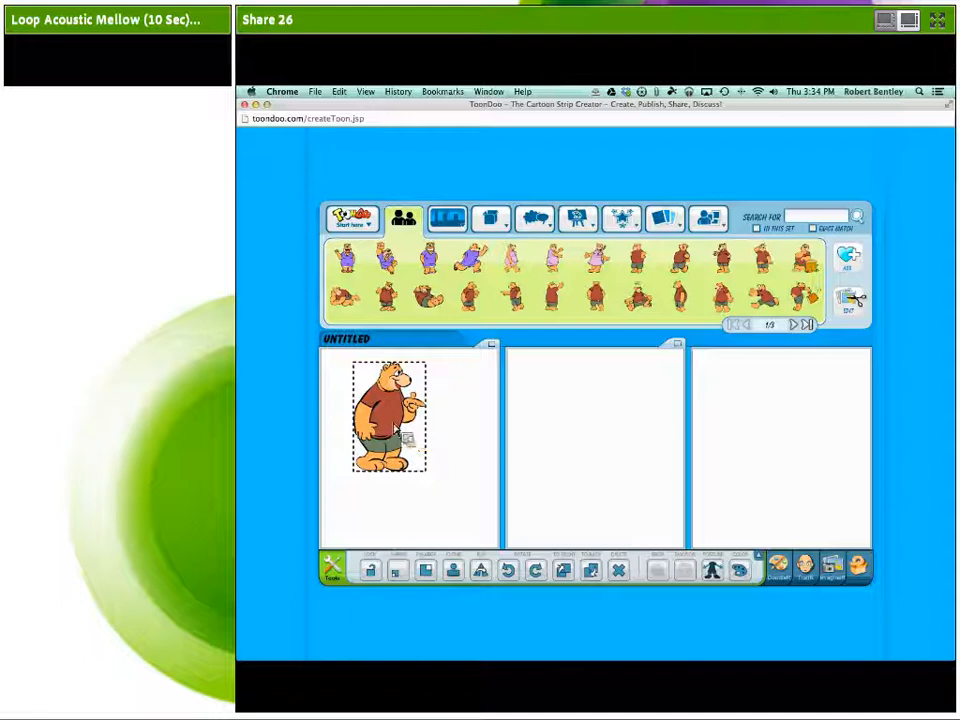
key(Delete)
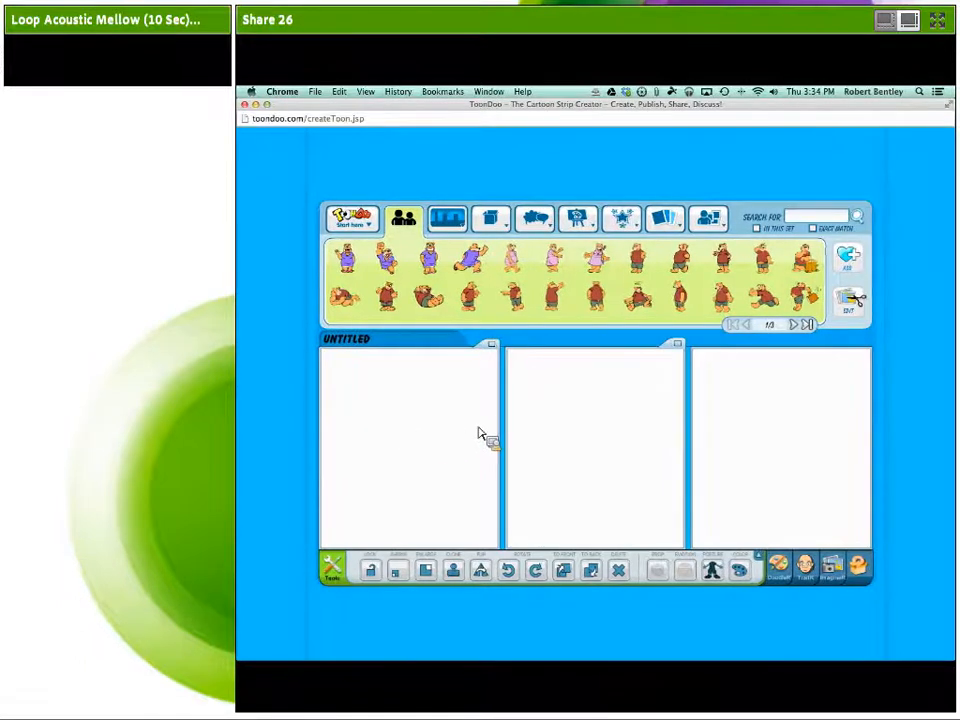
mouse_move(353, 219)
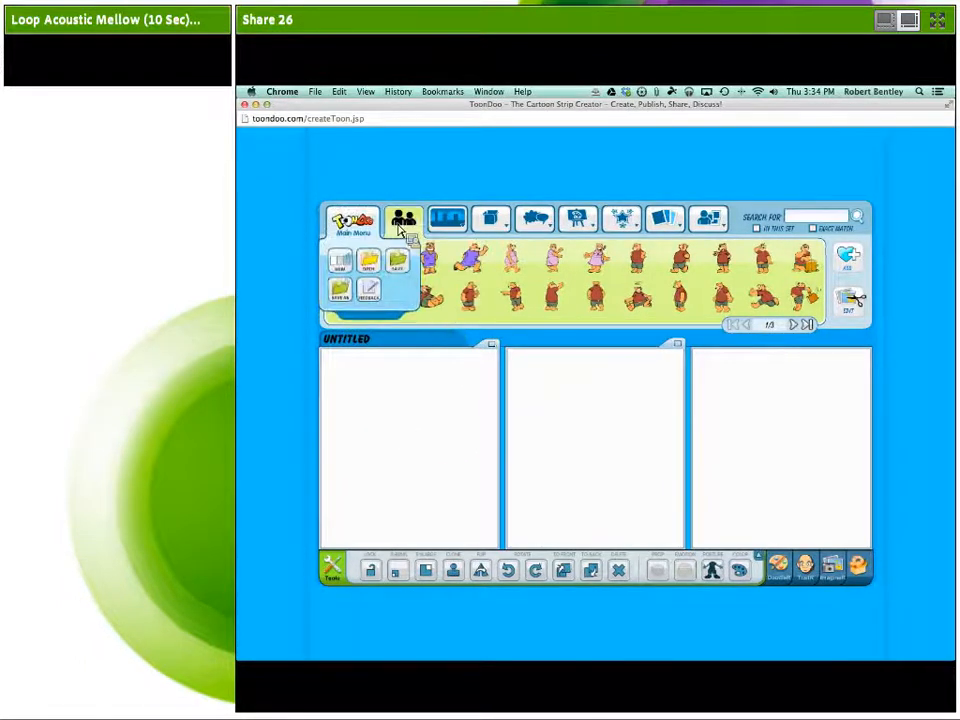
mouse_move(389, 223)
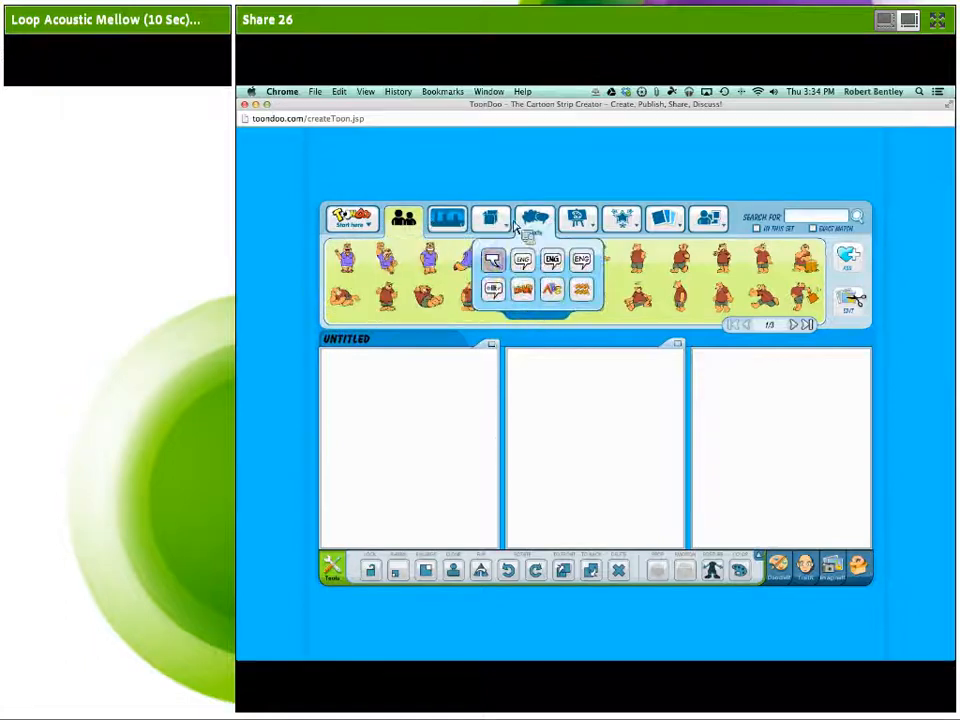
mouse_move(627, 226)
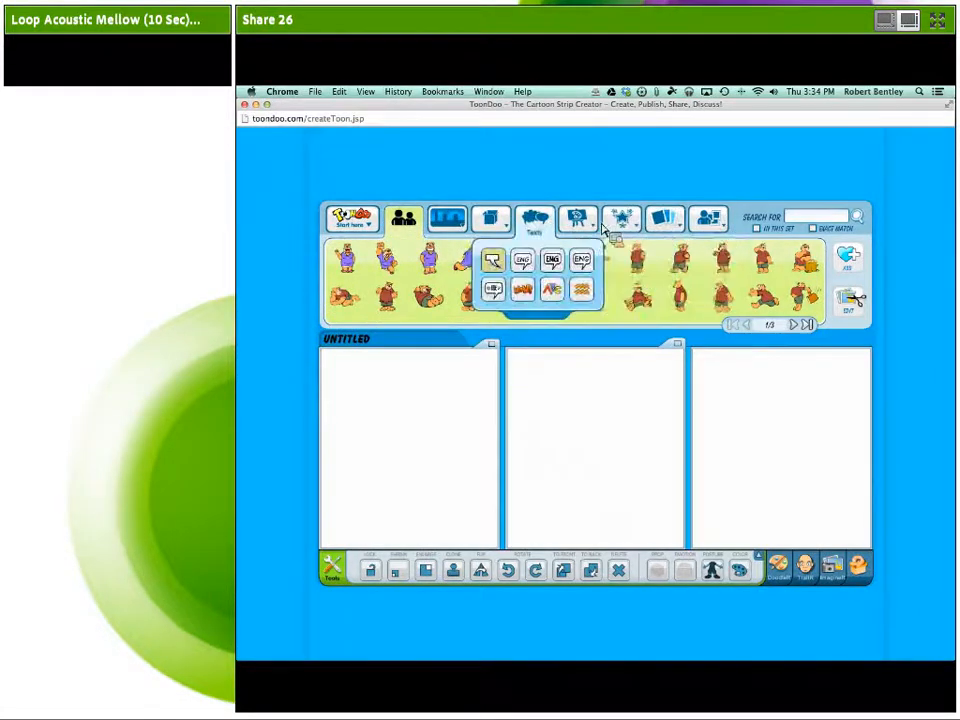
mouse_move(440, 225)
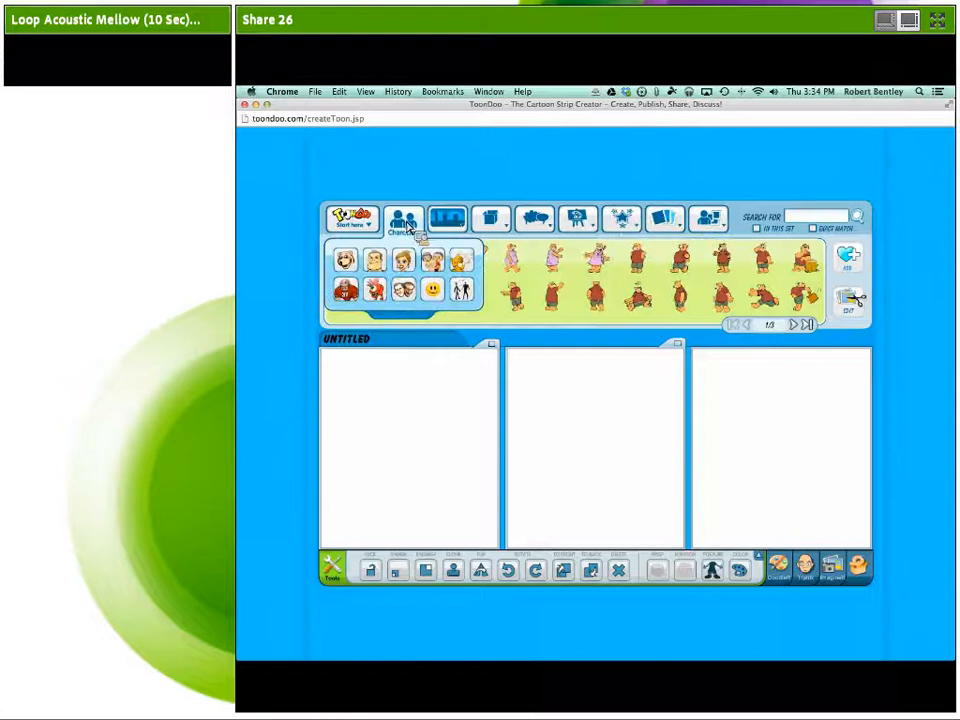
mouse_move(490, 222)
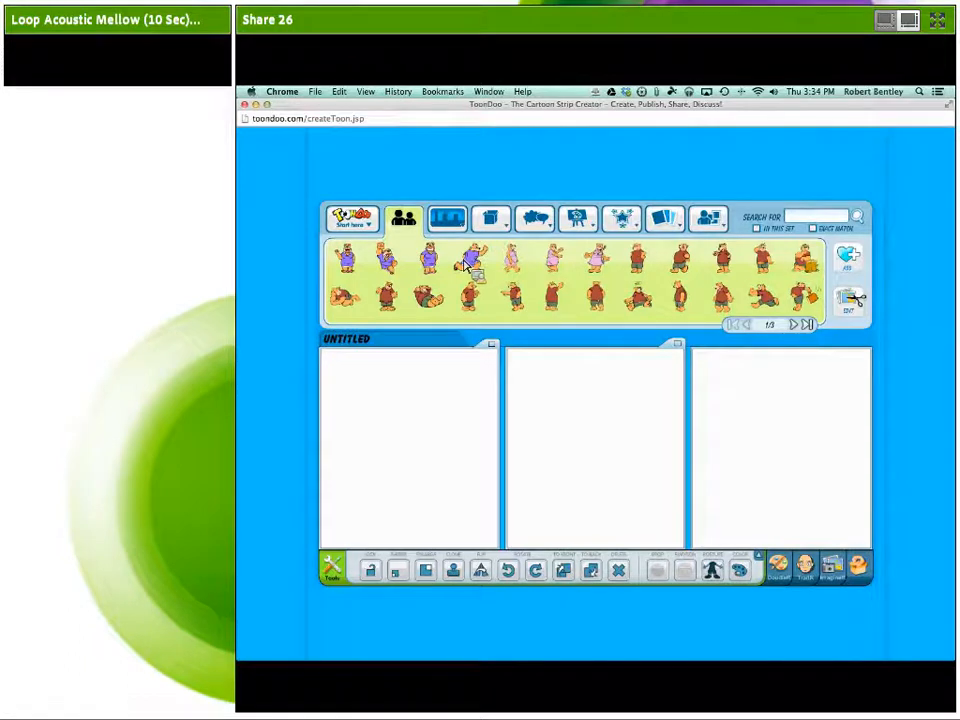
mouse_move(376, 243)
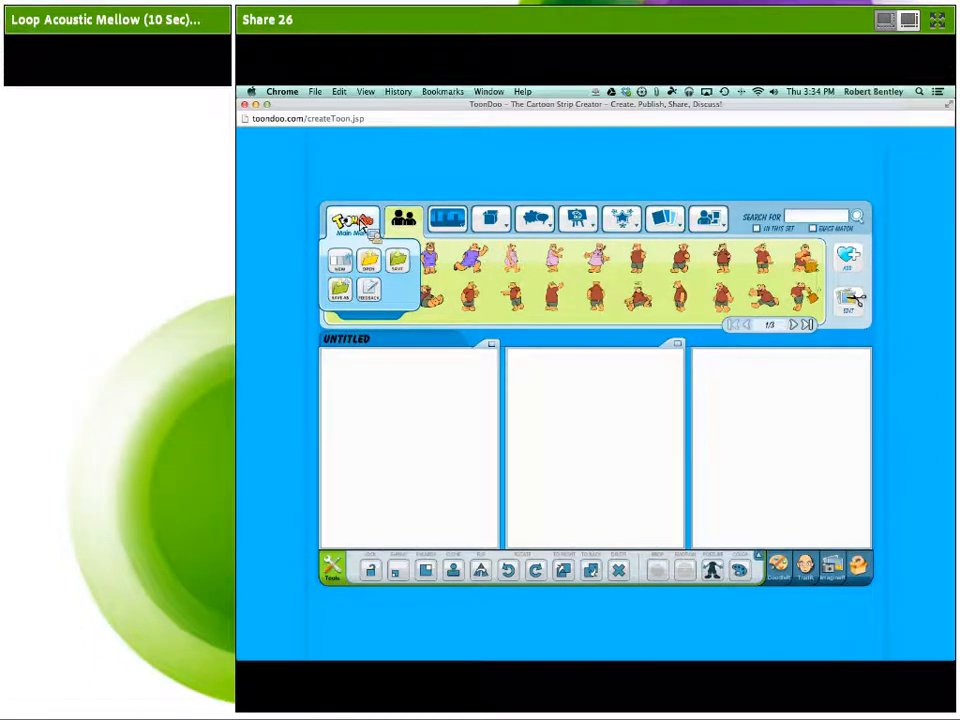
click(398, 221)
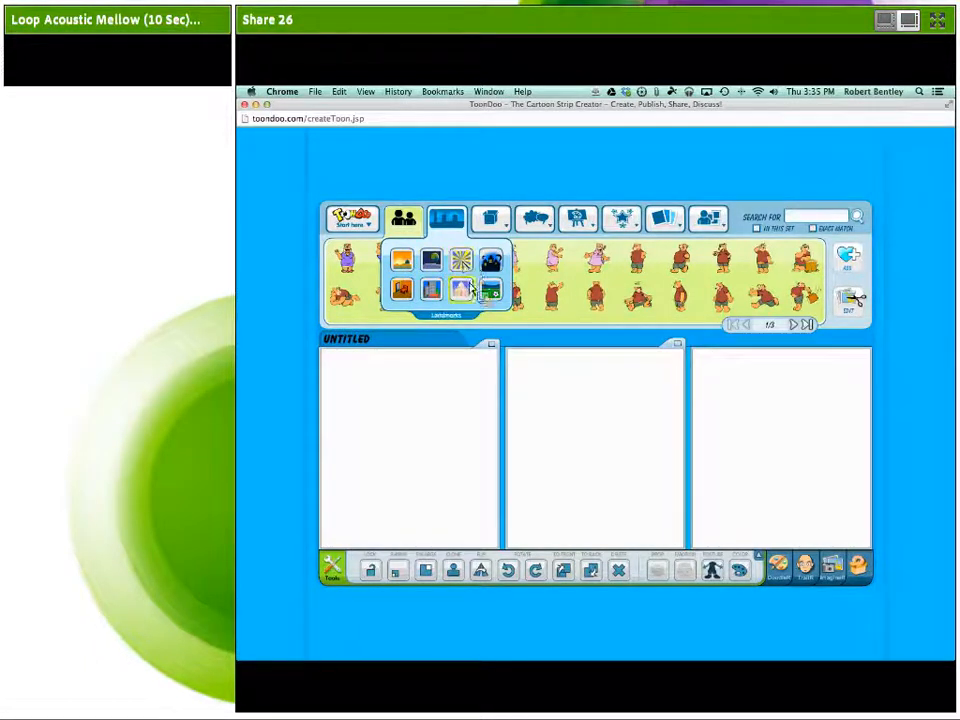
Browse the indoor backgrounds and fill the first panel with the yellow-walled classroom that has the orange-framed chalkboard.
click(402, 290)
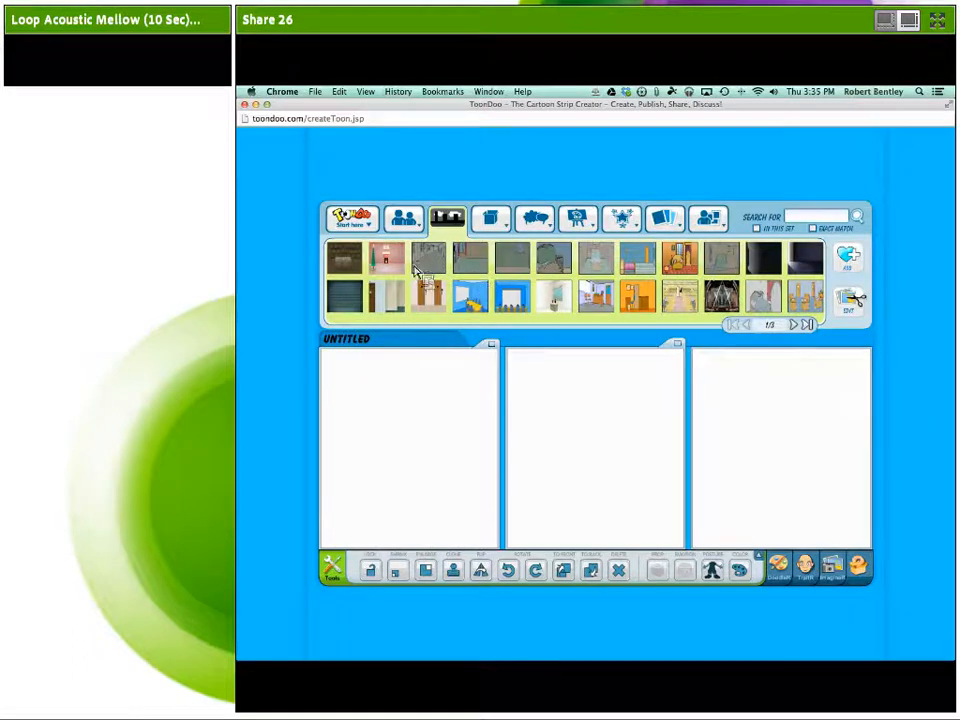
click(797, 327)
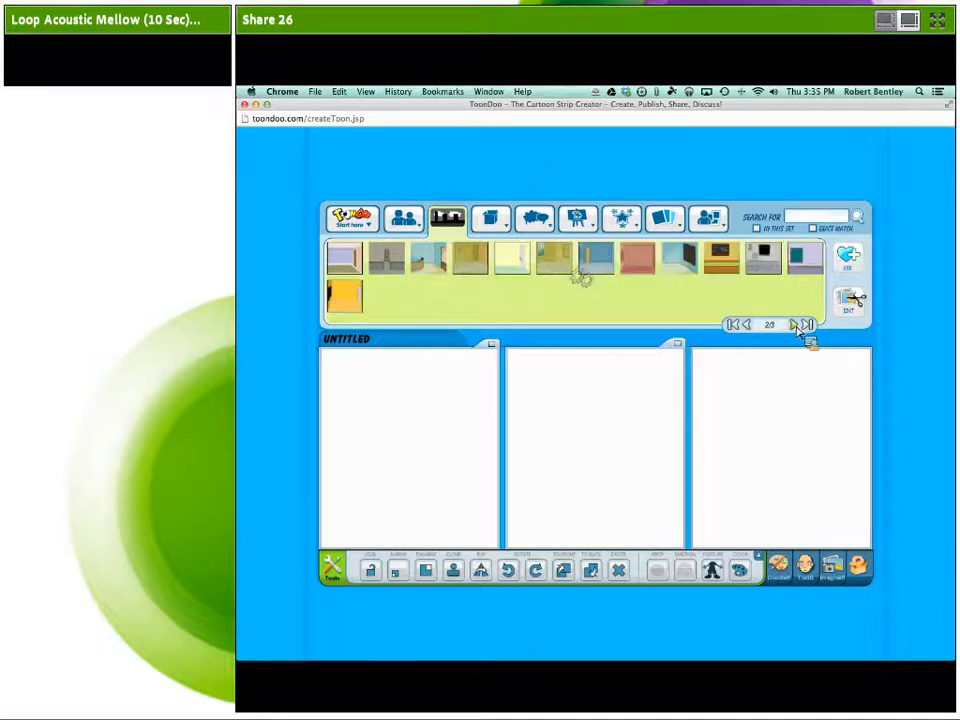
click(797, 327)
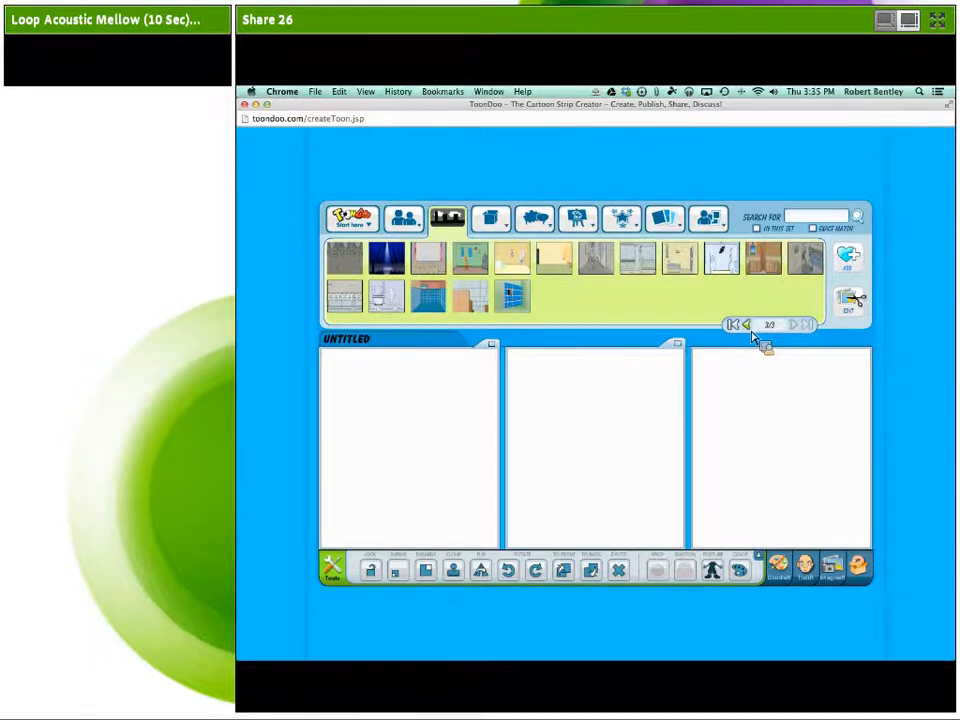
click(752, 334)
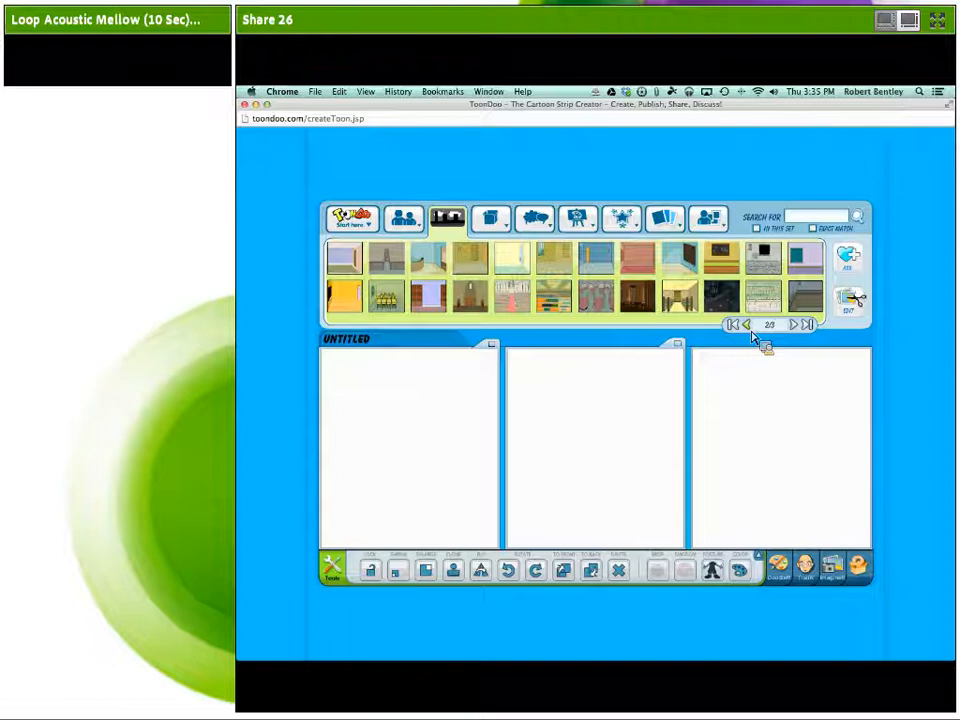
mouse_move(690, 265)
mouse_down()
mouse_move(688, 278)
mouse_move(594, 347)
mouse_move(420, 458)
mouse_move(461, 436)
mouse_move(405, 440)
mouse_move(418, 443)
mouse_up()
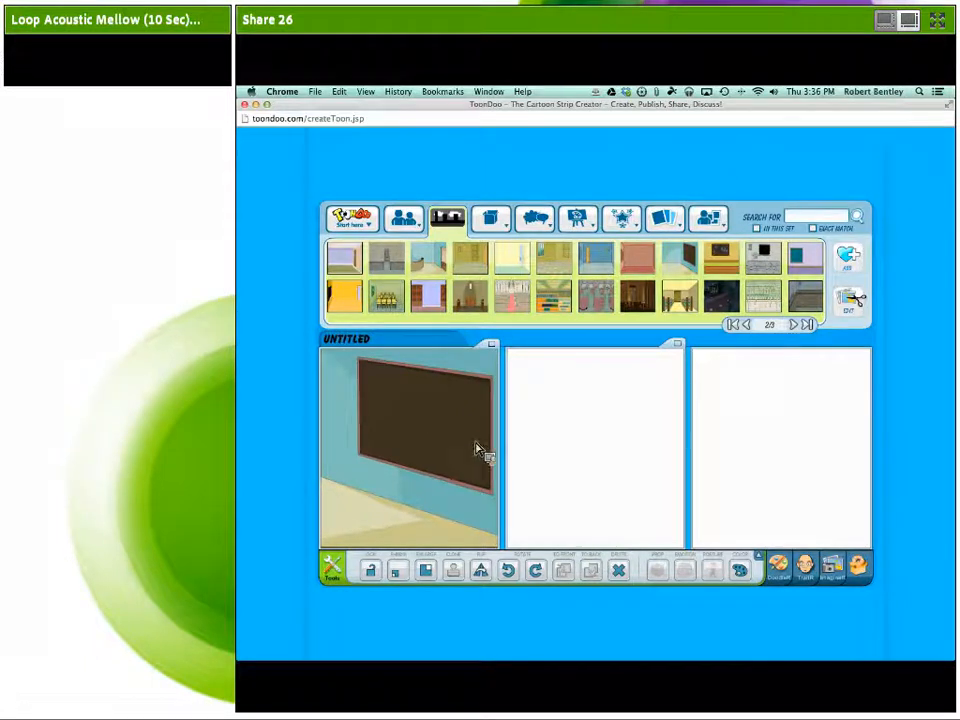
drag(721, 256, 450, 438)
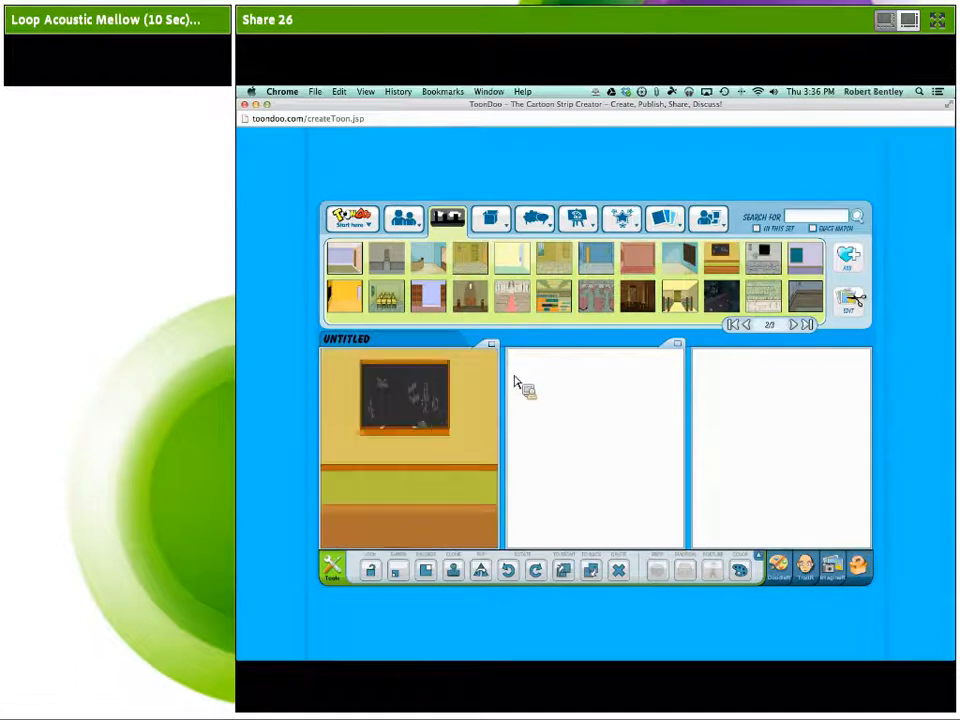
mouse_move(374, 460)
mouse_down()
mouse_move(508, 461)
mouse_move(381, 470)
mouse_move(356, 457)
mouse_up()
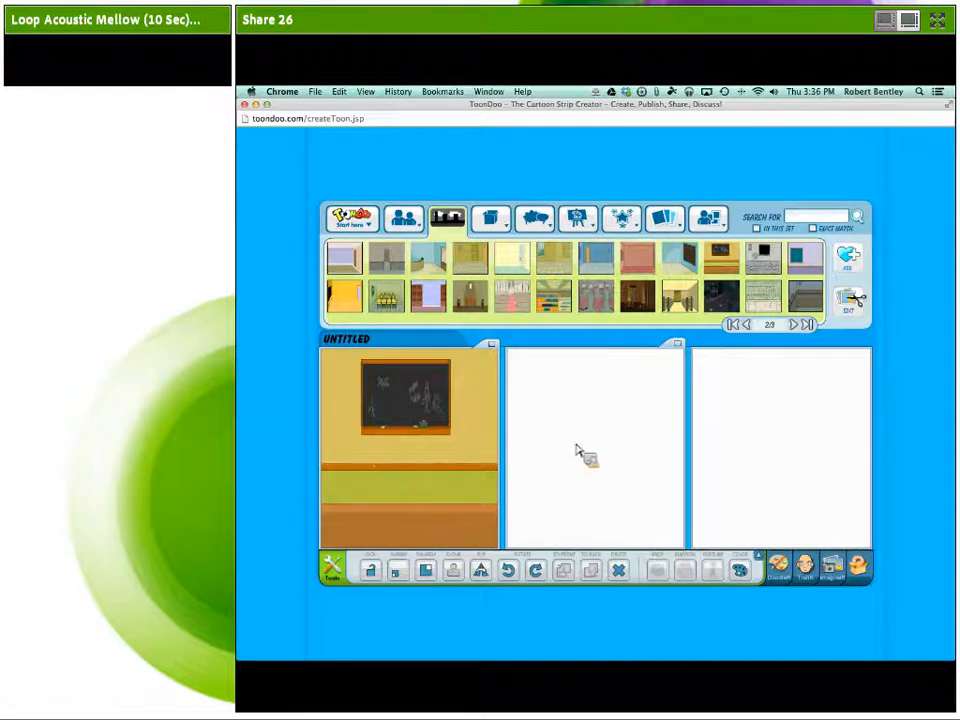
Add the standing boy in the blue jacket and the girl in the red skirt at opposite sides of the first panel.
click(404, 222)
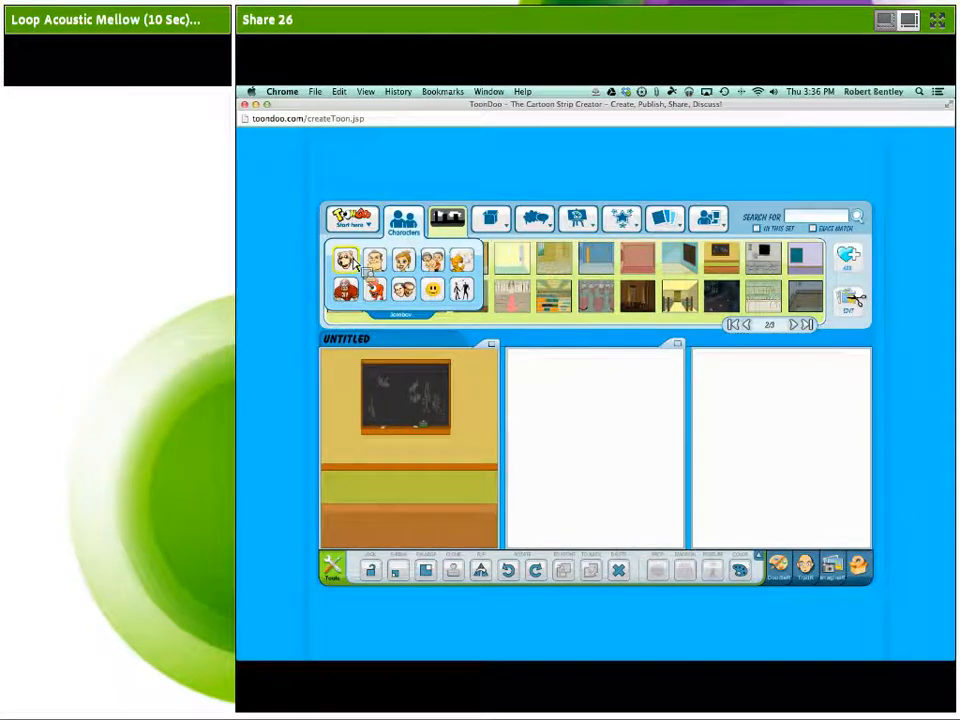
click(437, 263)
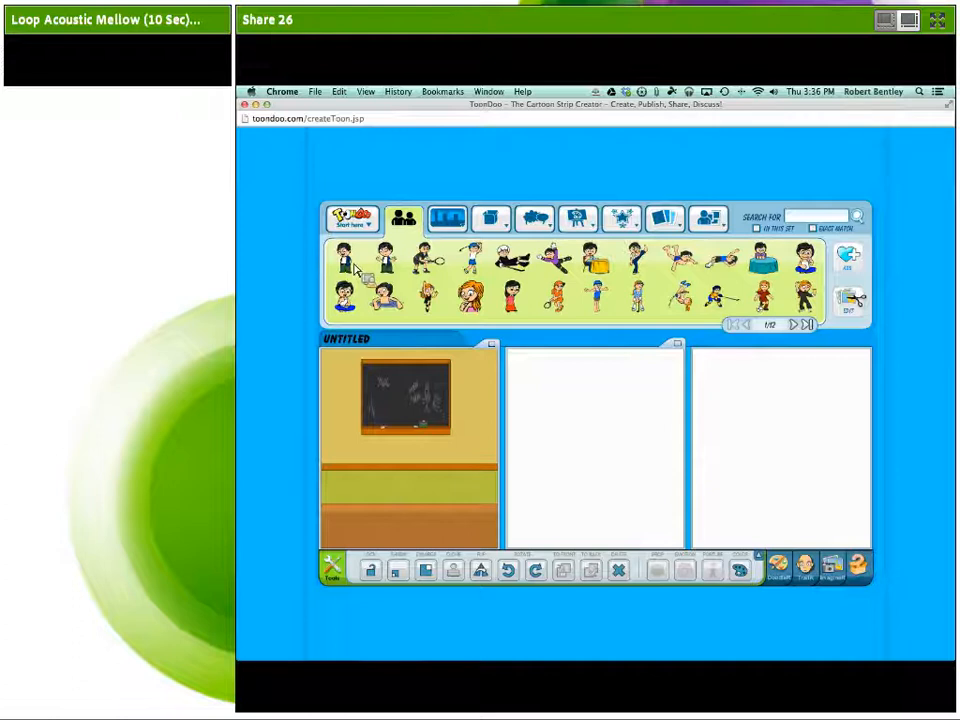
drag(352, 268, 373, 486)
drag(470, 295, 471, 474)
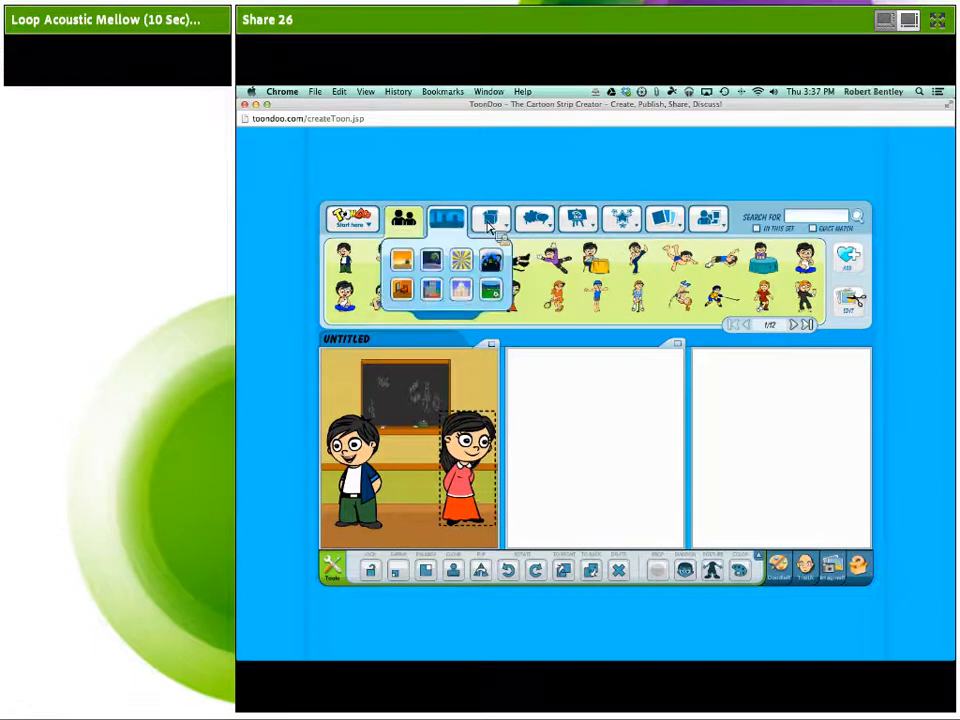
Search the art library for "DESK" and place the brown desk in front of the girl in the first panel.
mouse_move(478, 224)
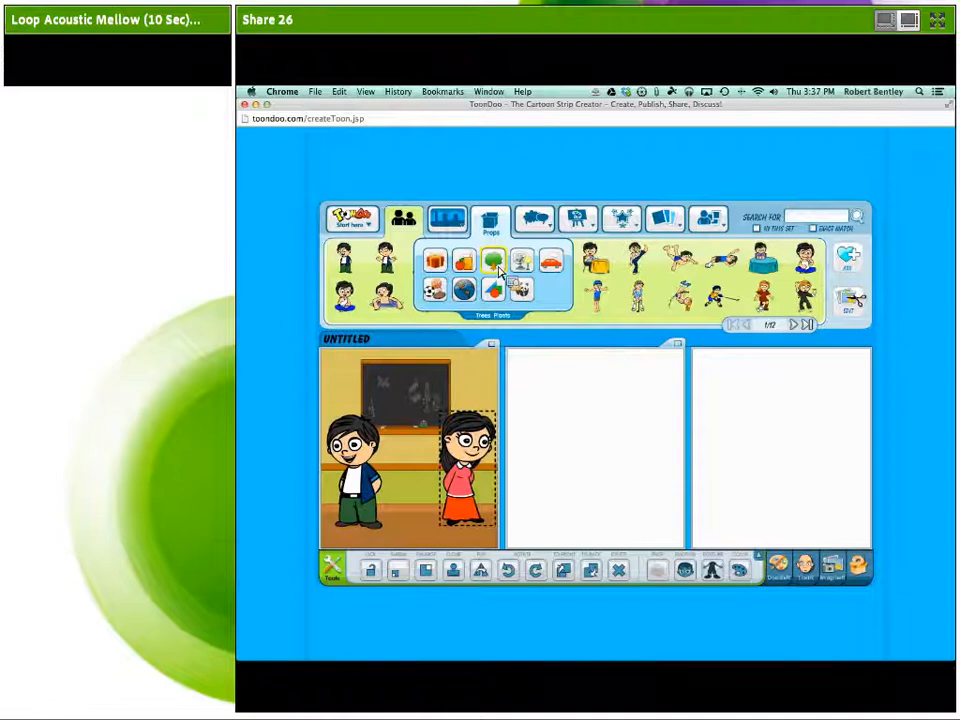
mouse_move(447, 218)
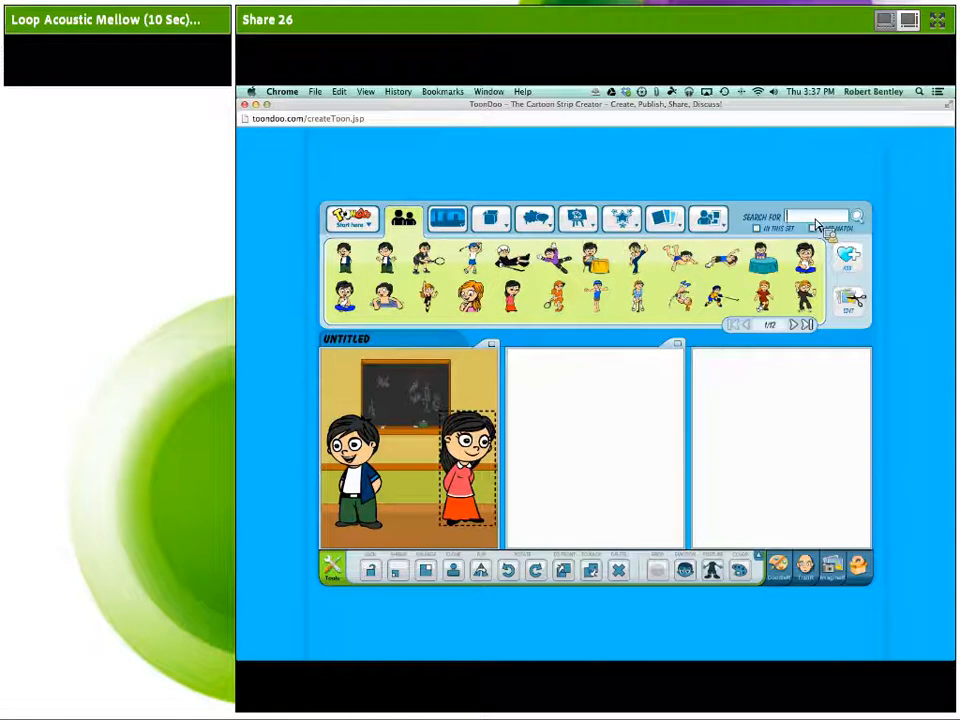
text(ESK)
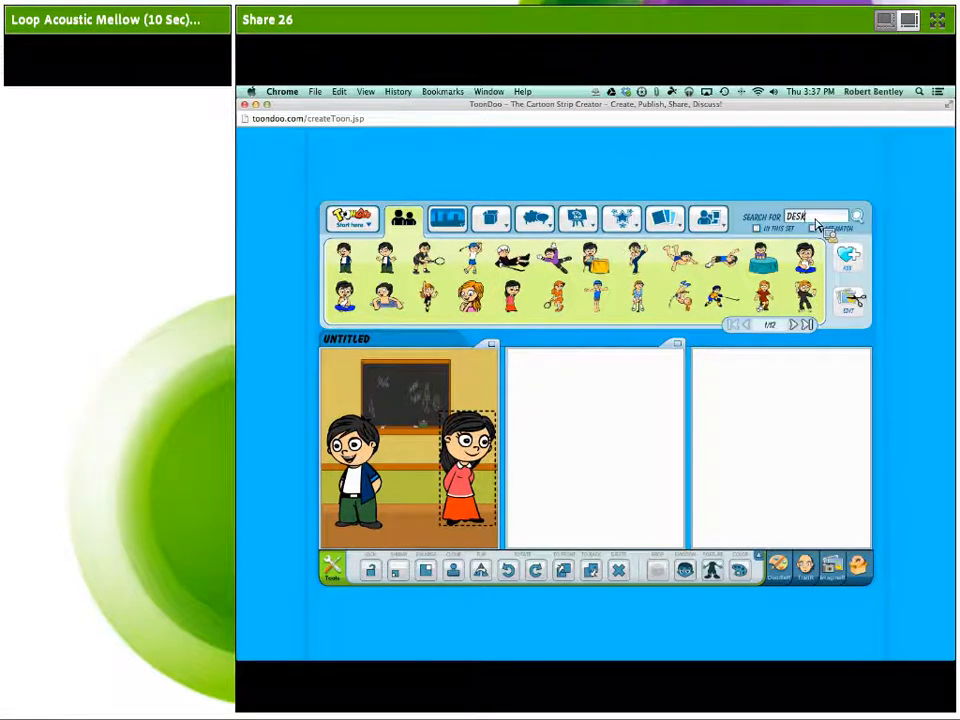
key(Return)
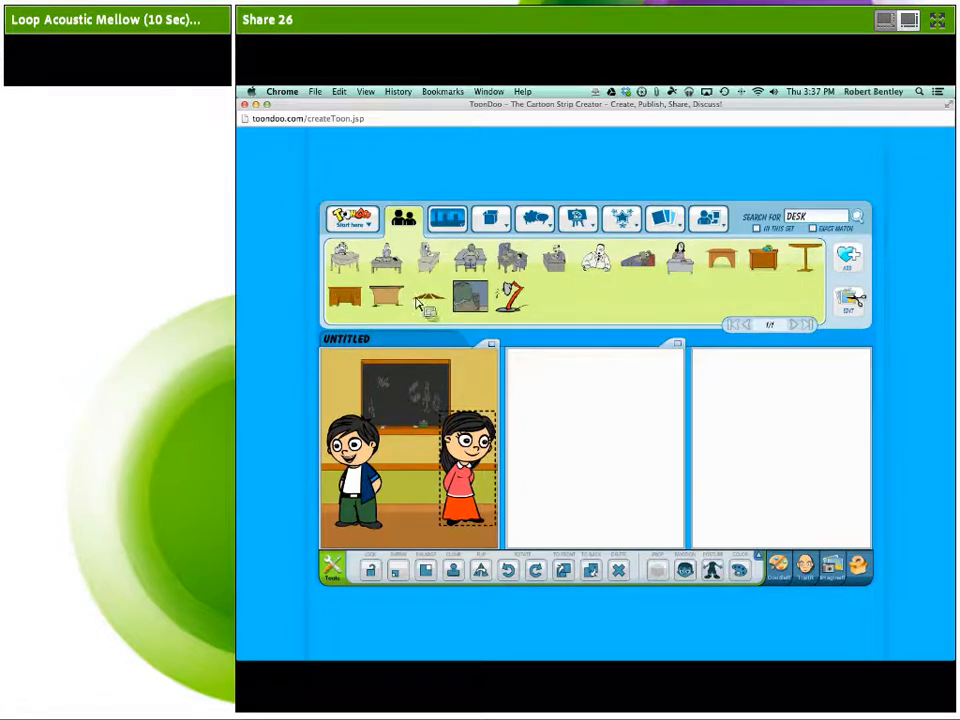
drag(420, 304, 487, 510)
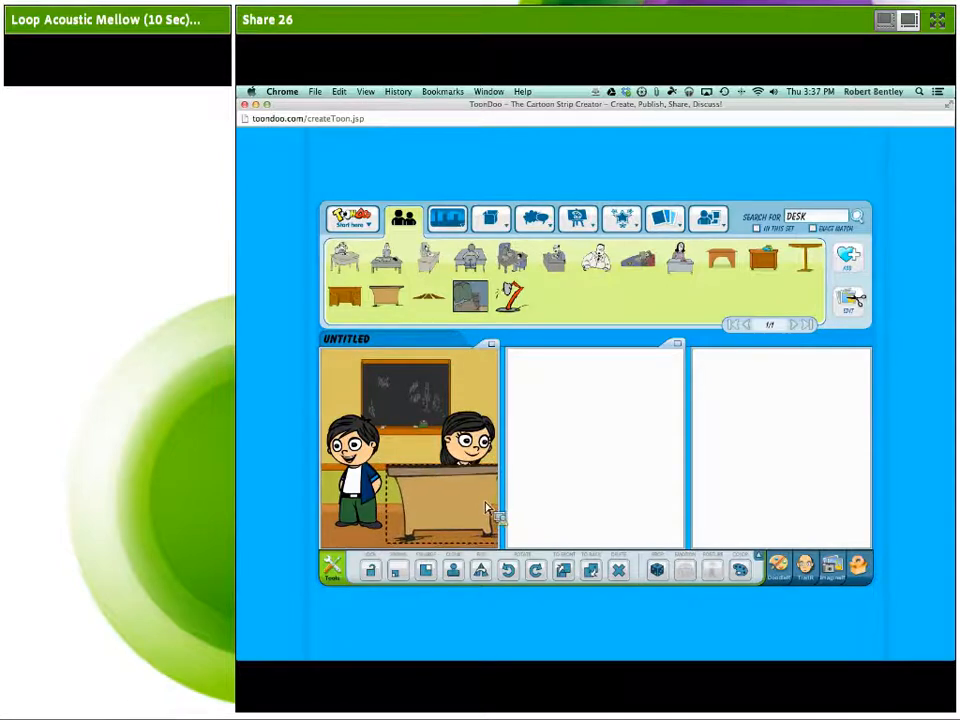
Search for "APPLE", place the red apple with the green leaf between the two characters, and nudge the desk slightly lower.
double_click(815, 216)
text(APPL)
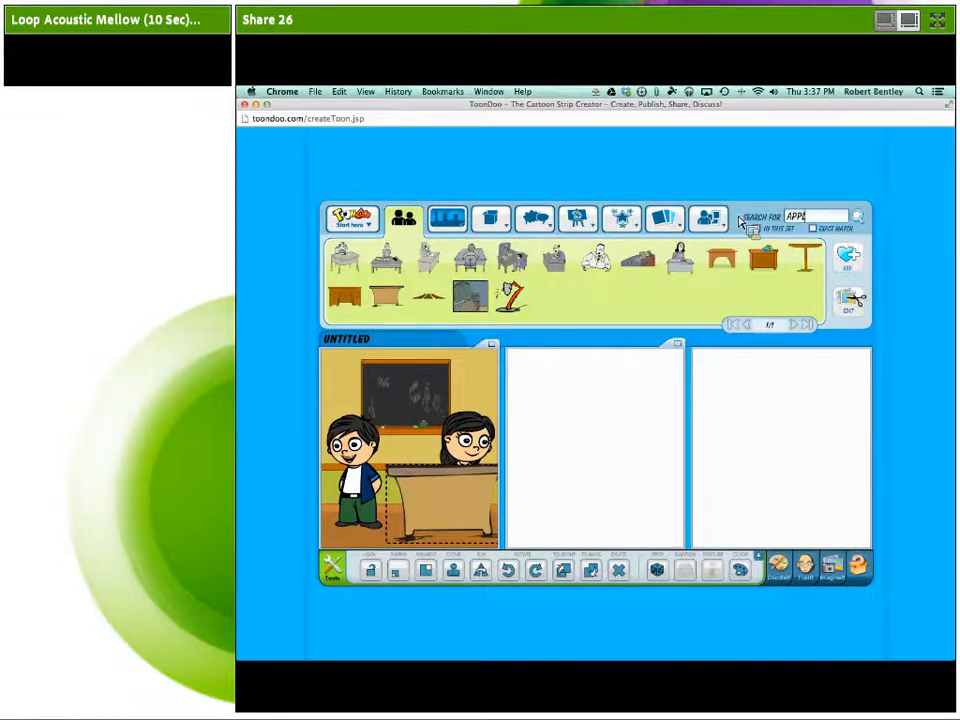
text(E)
key(Return)
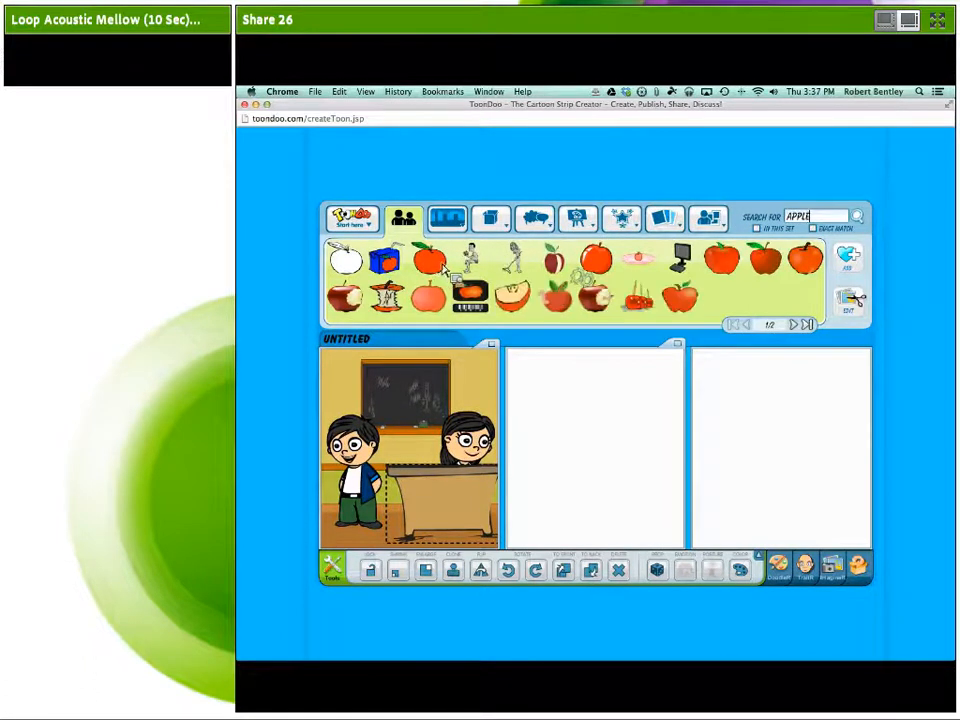
drag(430, 258, 433, 443)
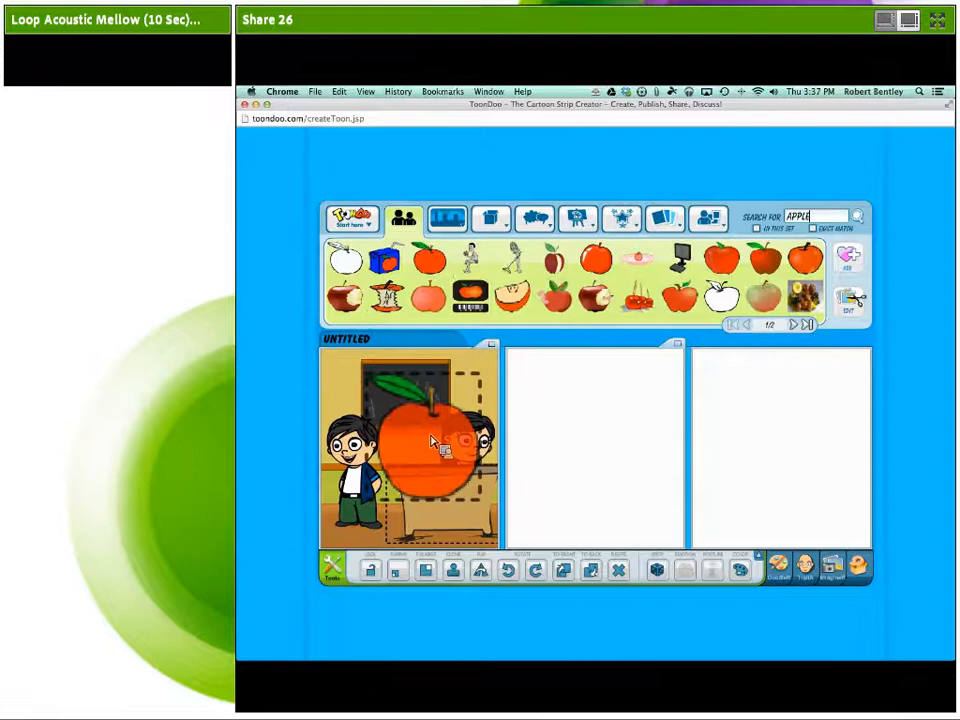
drag(437, 468, 424, 447)
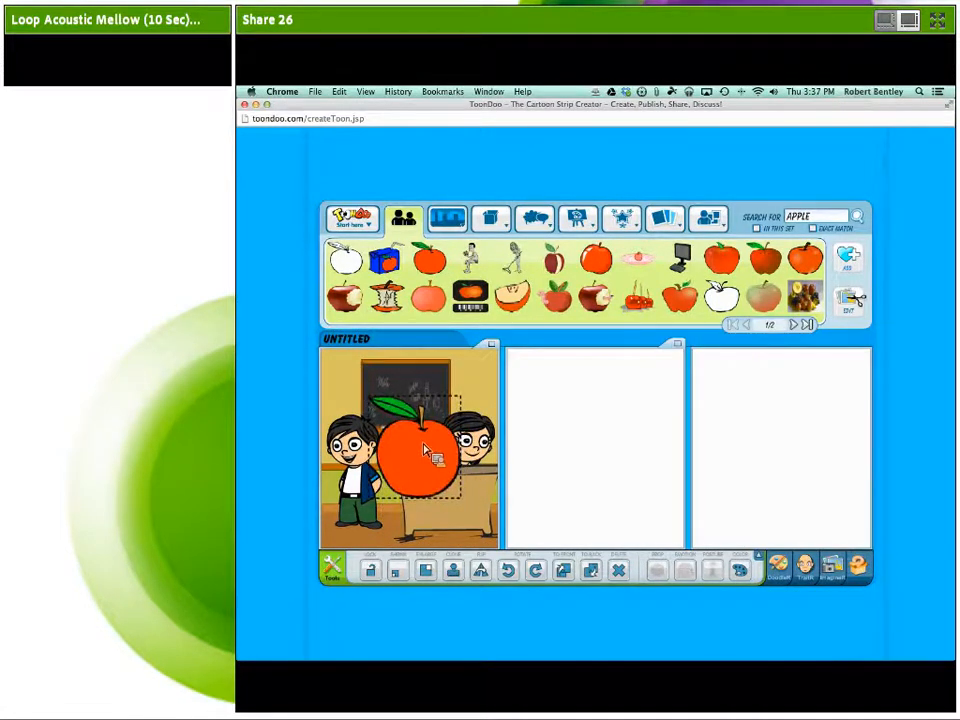
click(490, 530)
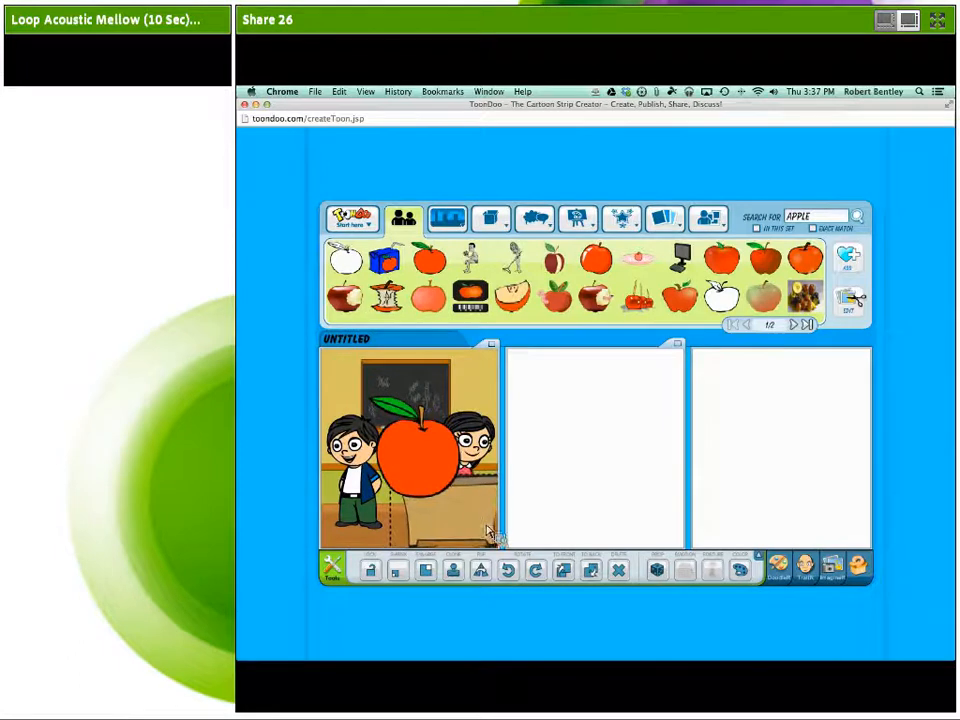
Shift the red apple to the left between the two characters and nudge the boy closer to the first panel's edge.
drag(423, 495, 411, 452)
click(468, 446)
click(364, 456)
drag(350, 452, 344, 454)
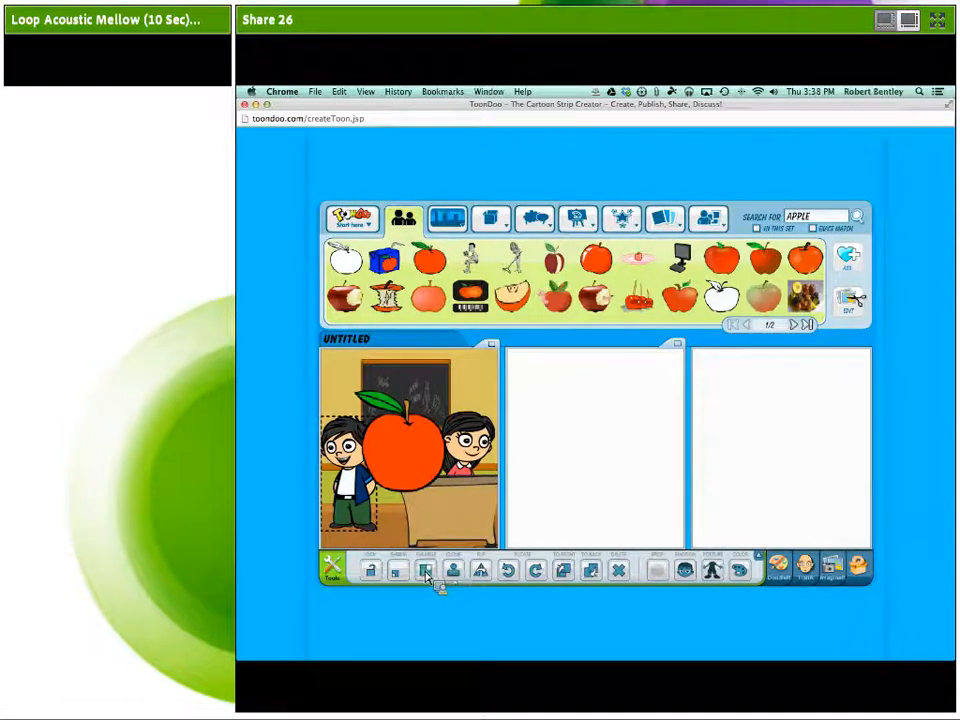
Shrink the red apple to a small fruit and set it on the end of the desktop nearest the boy.
click(410, 450)
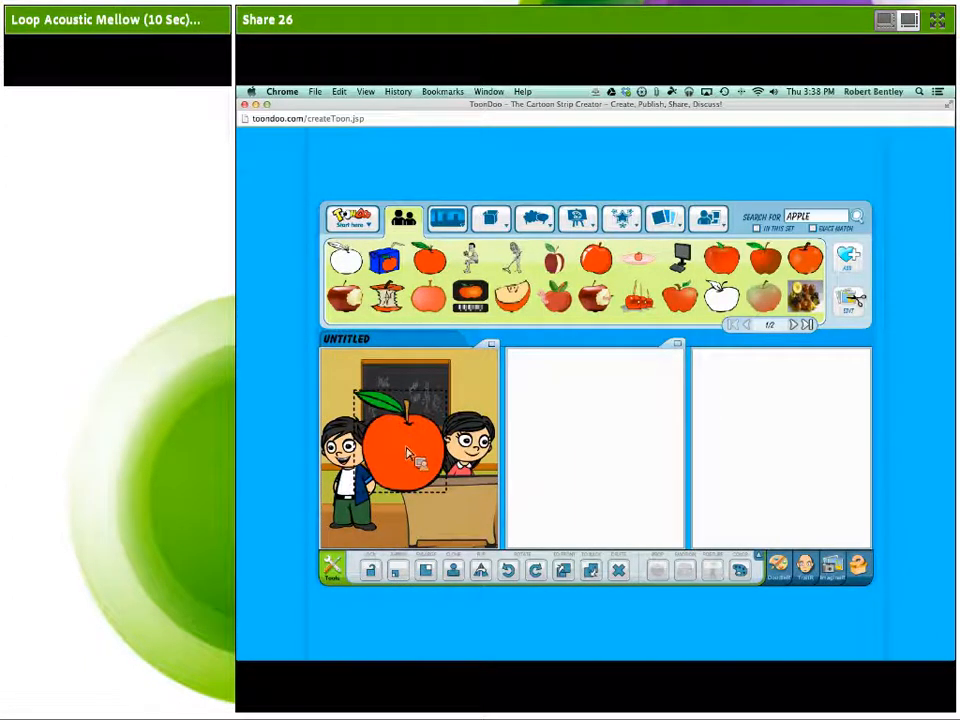
click(397, 571)
click(397, 571)
click(397, 571)
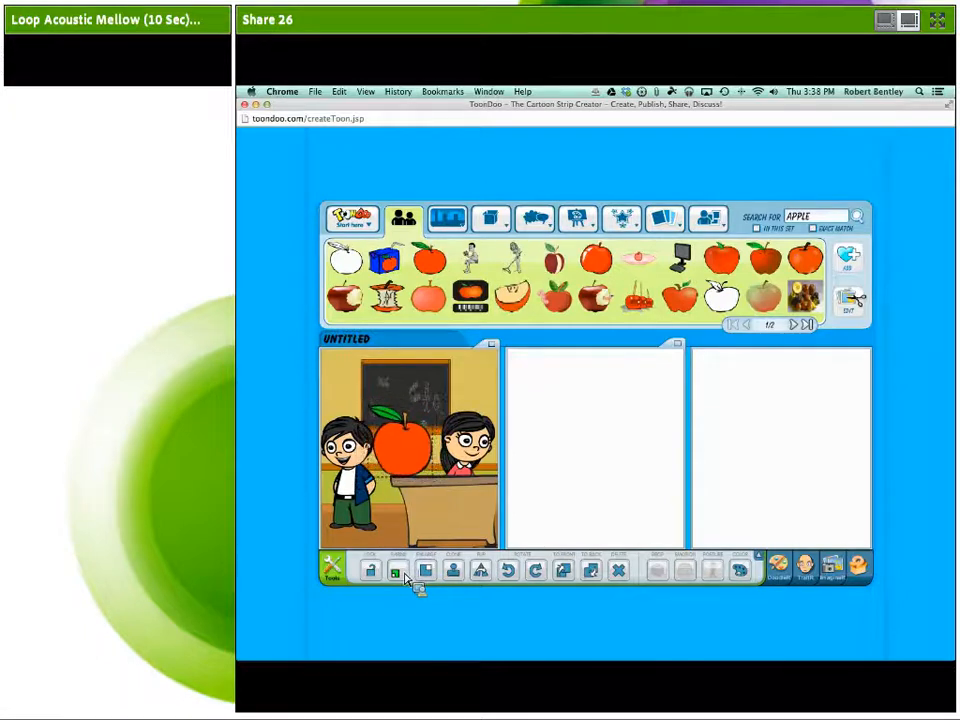
click(404, 575)
click(404, 575)
click(404, 575)
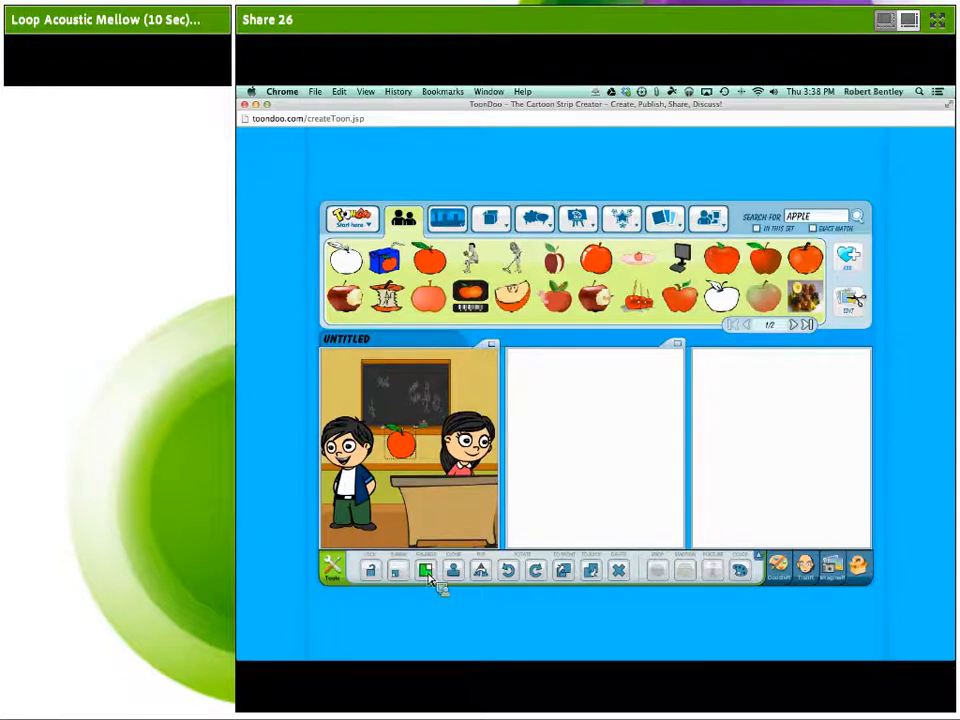
click(405, 575)
click(425, 572)
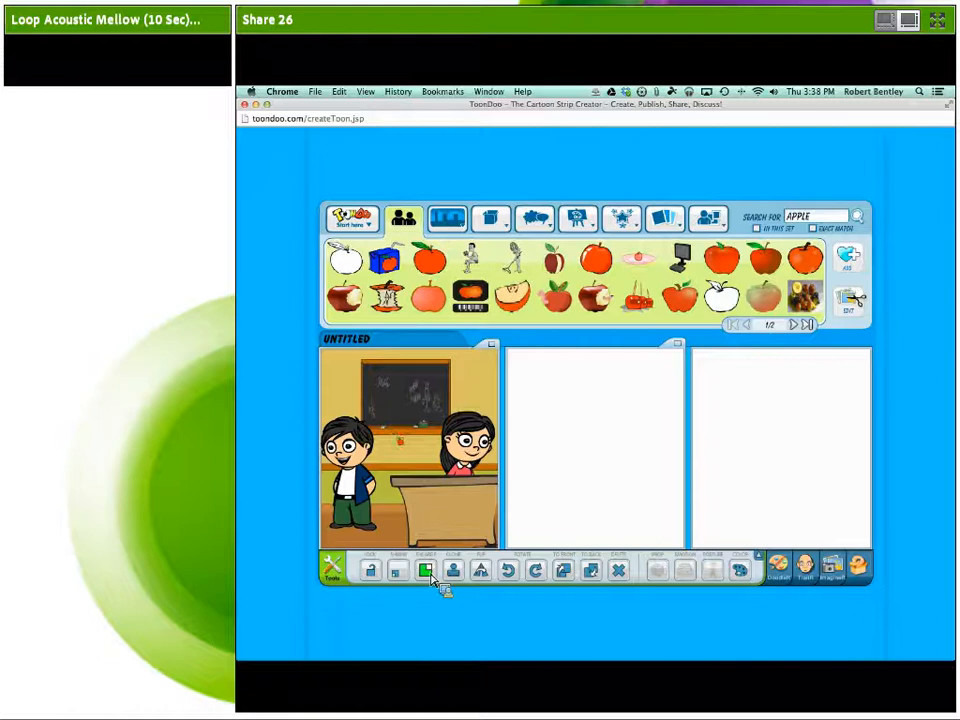
click(432, 579)
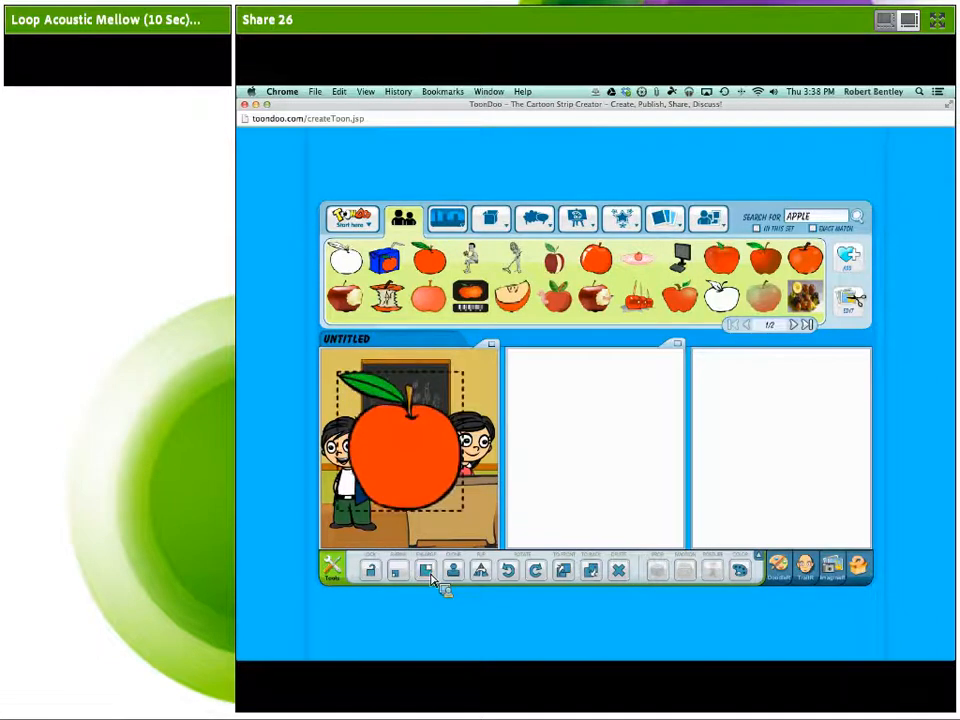
click(420, 581)
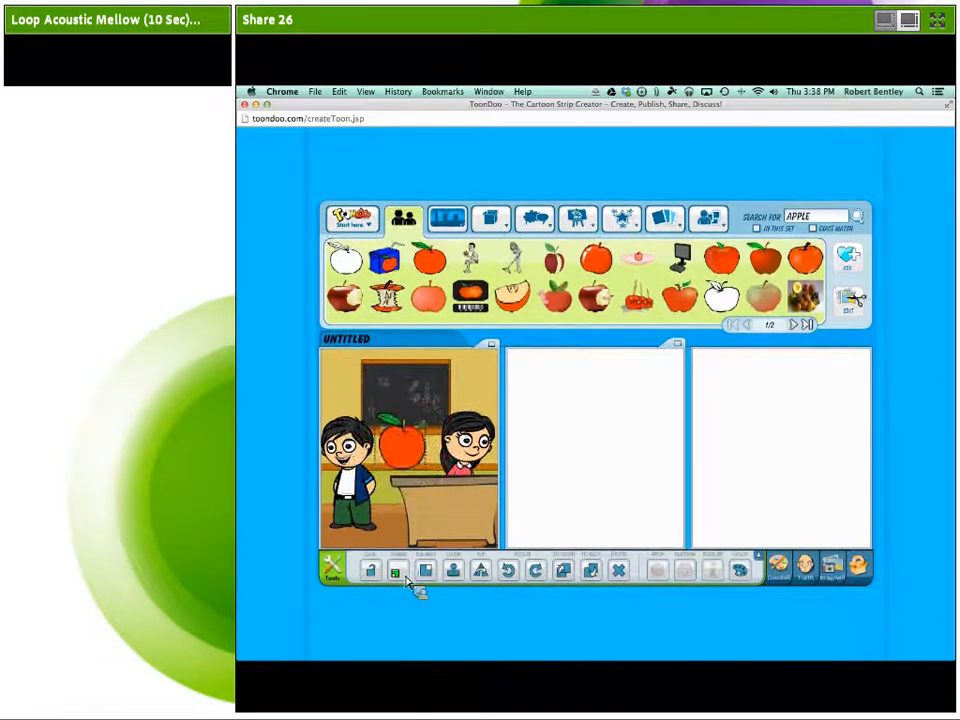
drag(404, 444, 418, 469)
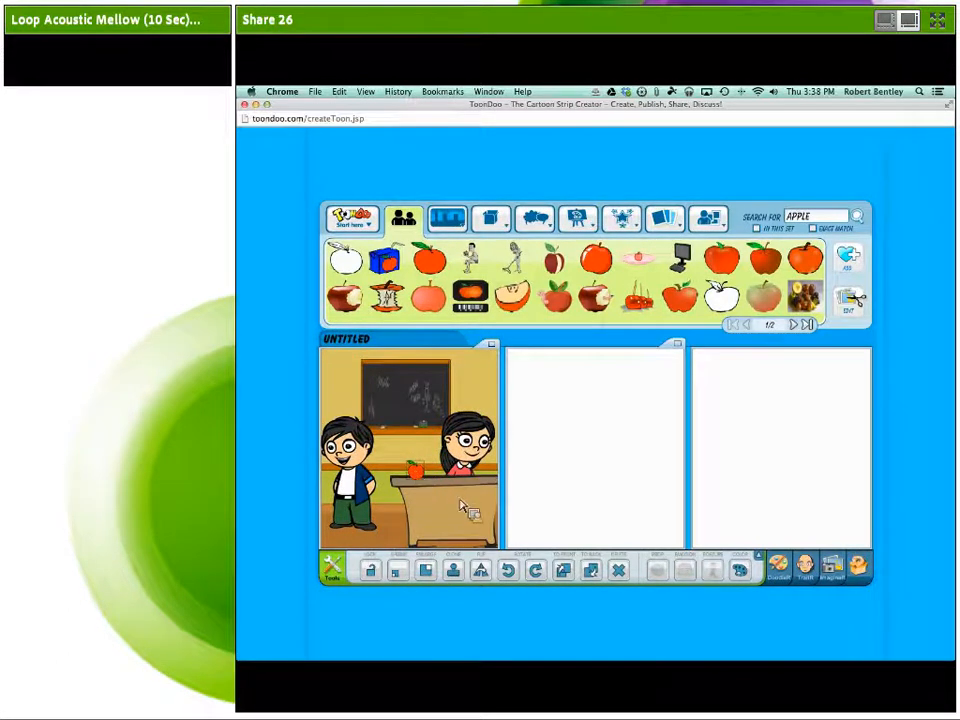
Shrink the boy and the girl by two size steps each in the first panel.
click(374, 466)
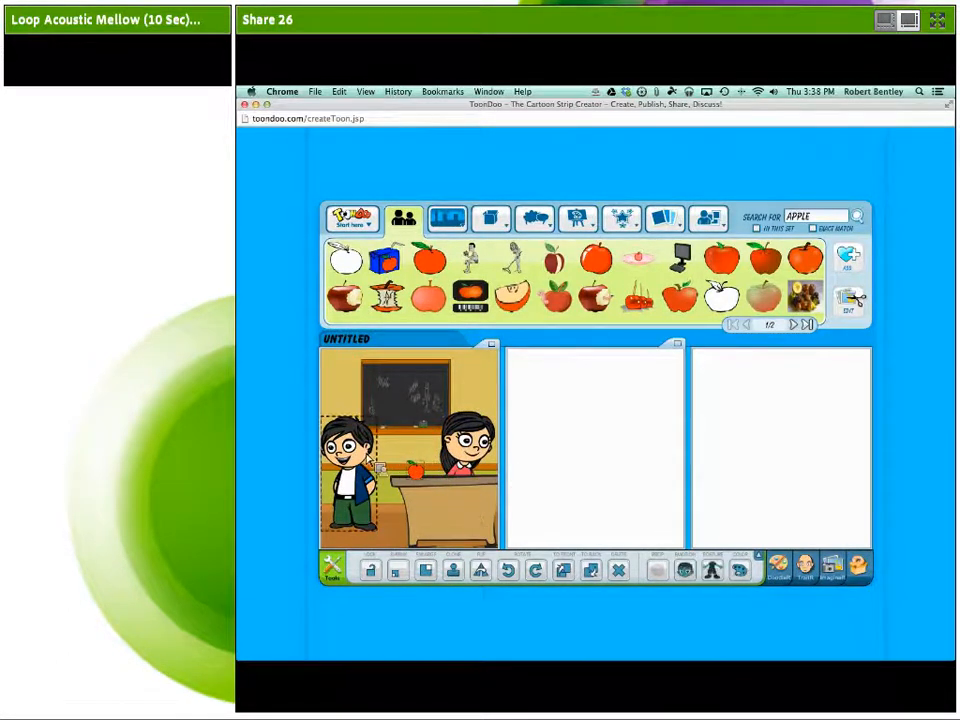
click(402, 571)
click(401, 572)
click(462, 450)
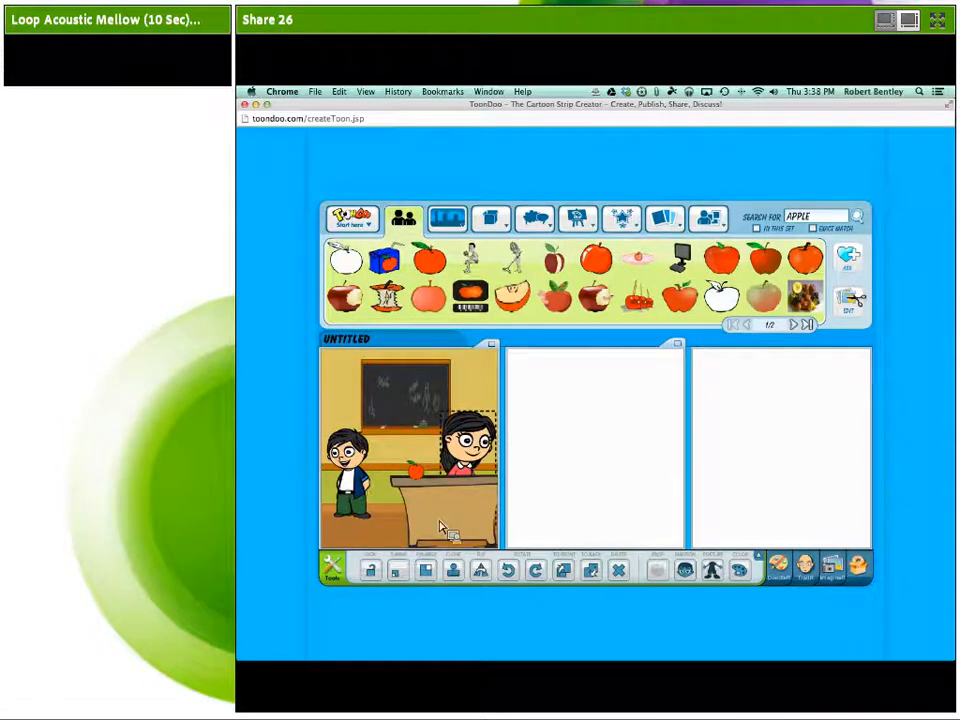
click(404, 574)
click(404, 574)
Flip the boy and the girl to face each other and raise the girl slightly behind the desk.
click(350, 455)
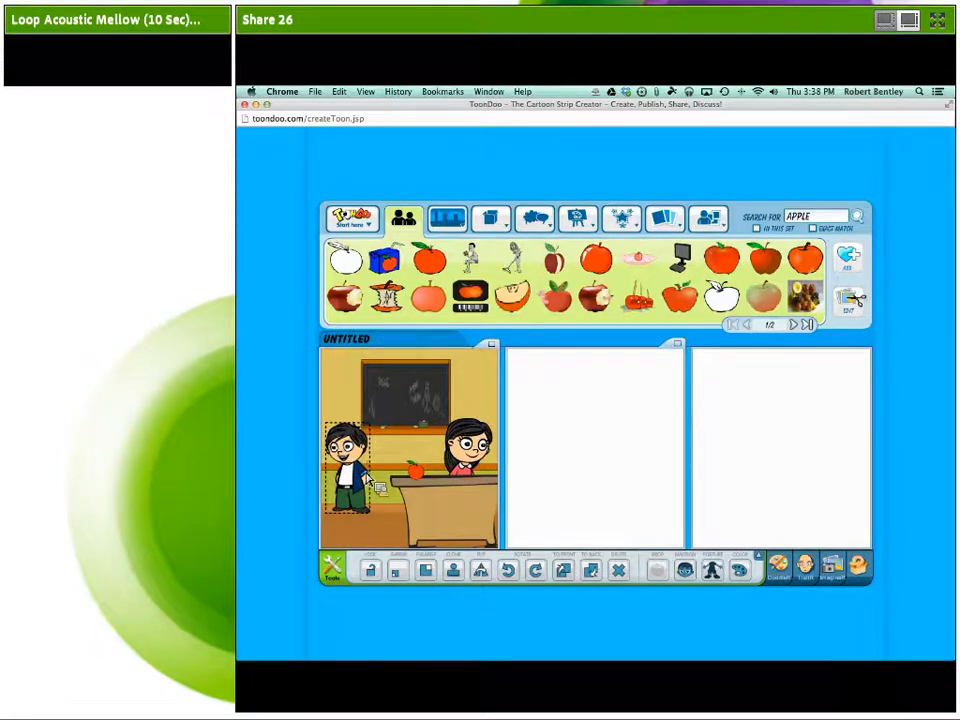
click(489, 574)
click(482, 448)
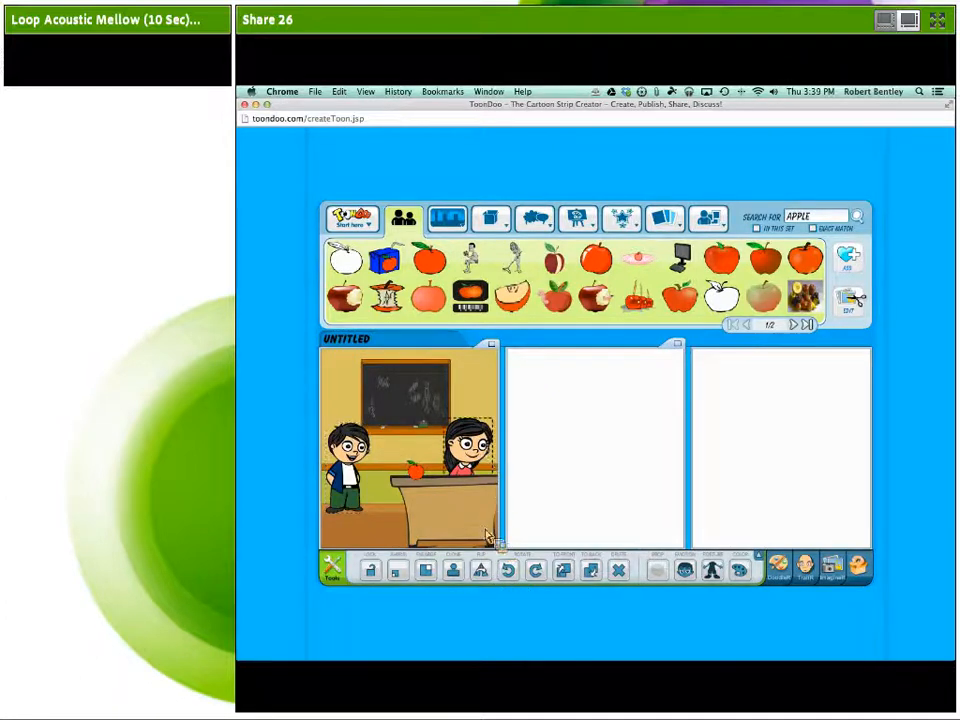
click(481, 572)
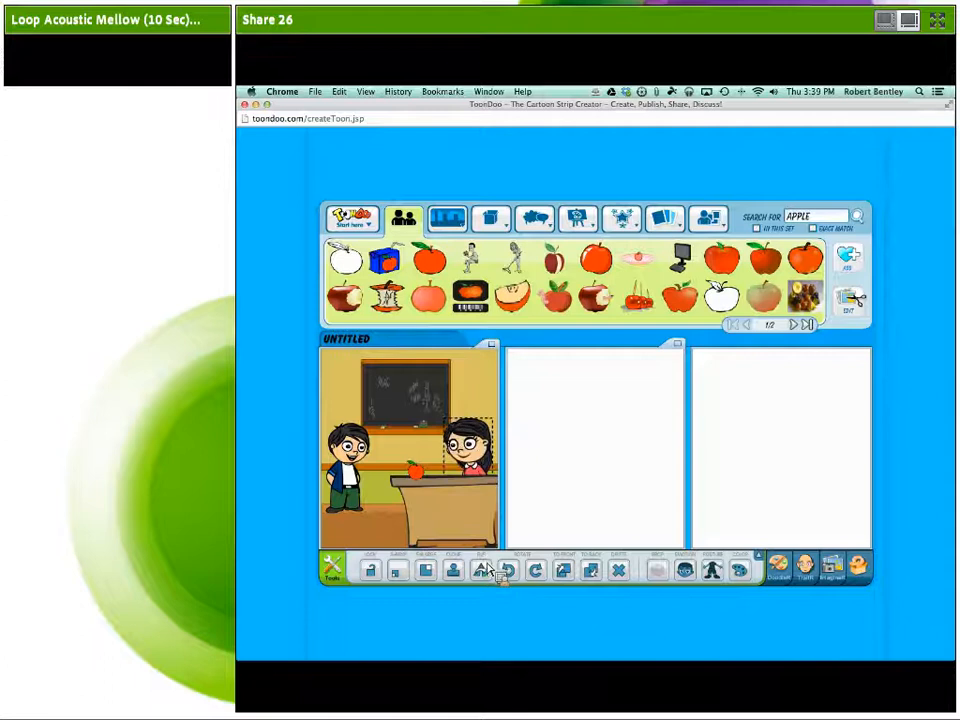
mouse_move(486, 455)
mouse_down()
mouse_move(489, 429)
mouse_move(489, 442)
mouse_up()
Lower the boy towards the floor, clone him, and place the copy between him and the desk, slightly higher.
click(366, 462)
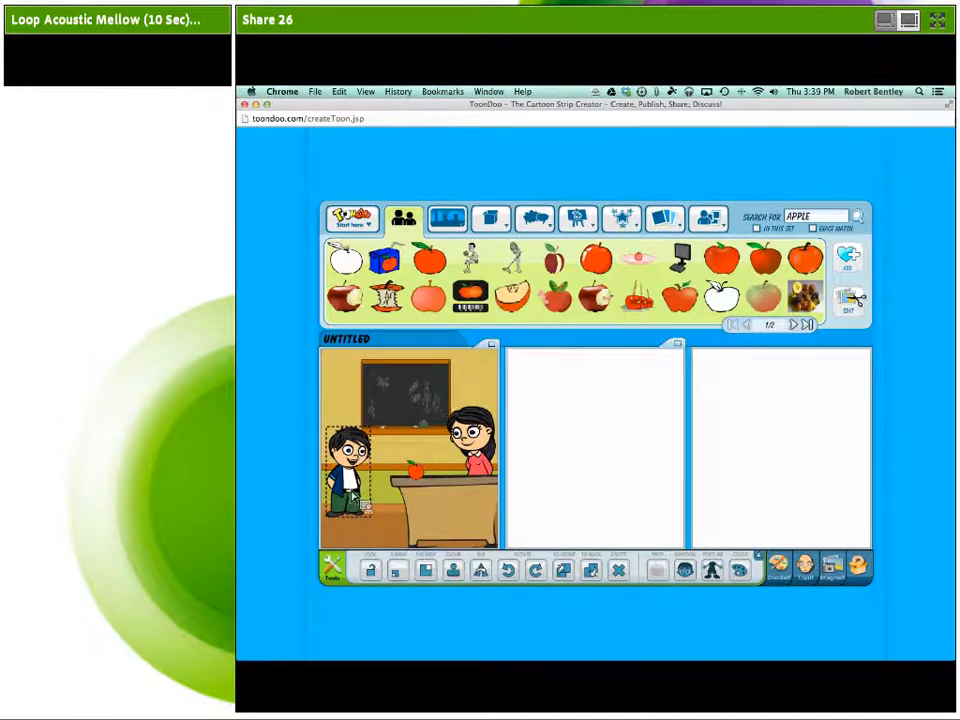
drag(351, 483, 350, 498)
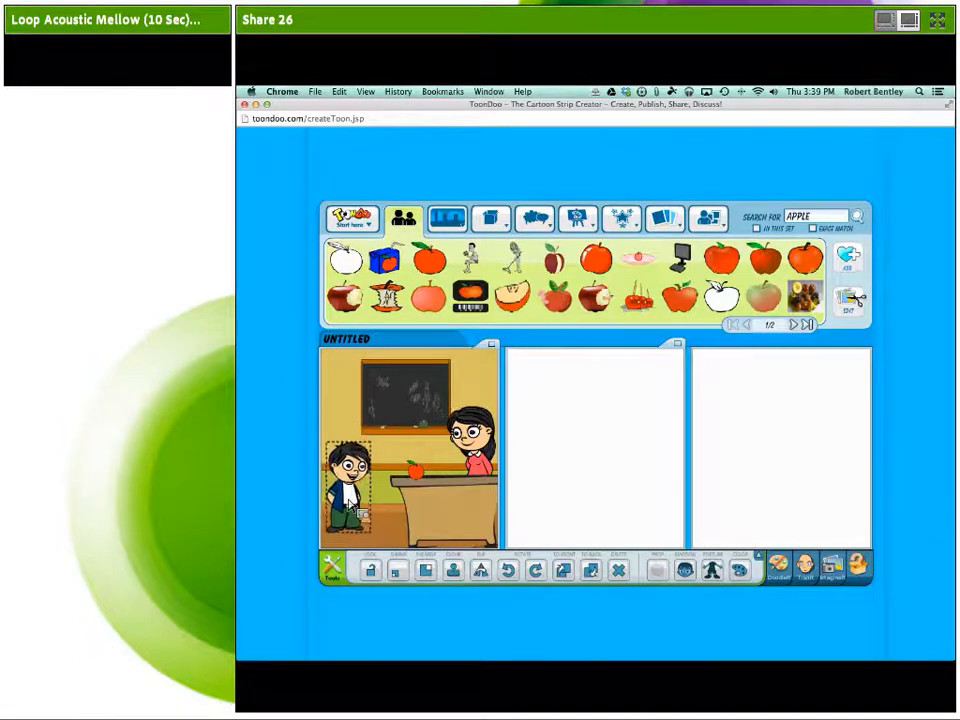
click(461, 576)
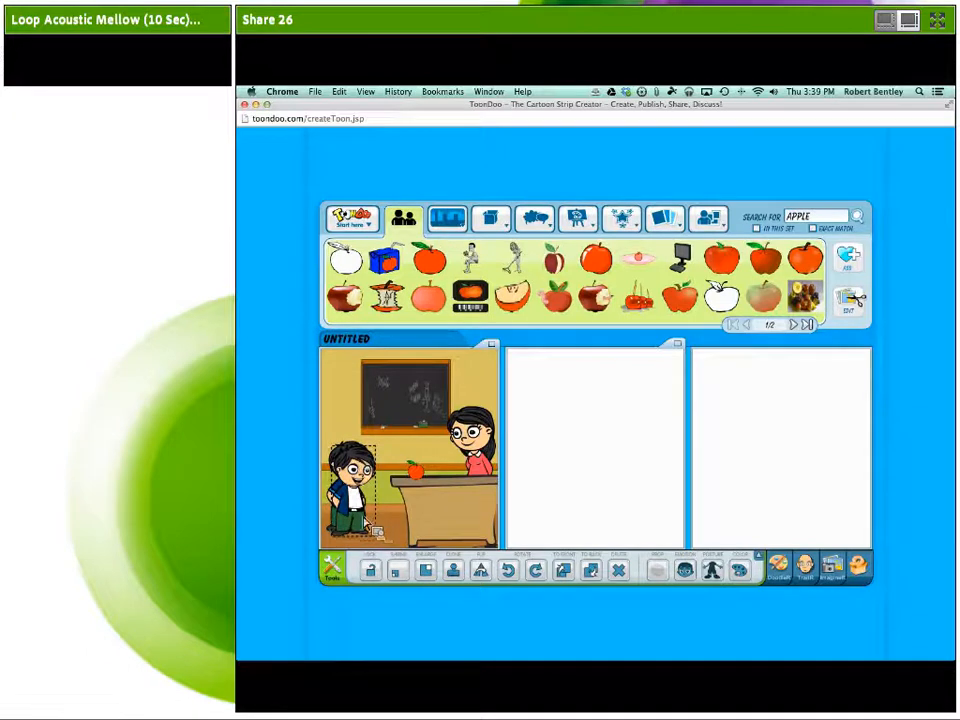
mouse_move(355, 462)
mouse_down()
mouse_move(361, 427)
mouse_move(374, 431)
mouse_move(362, 477)
mouse_move(364, 468)
mouse_up()
click(378, 435)
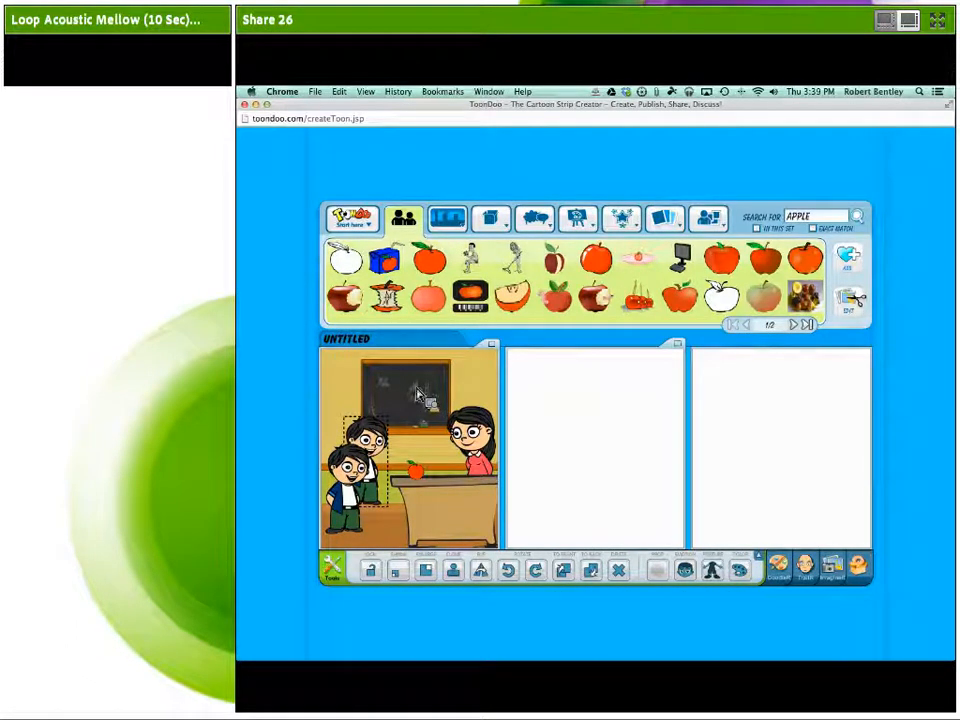
drag(374, 444, 385, 446)
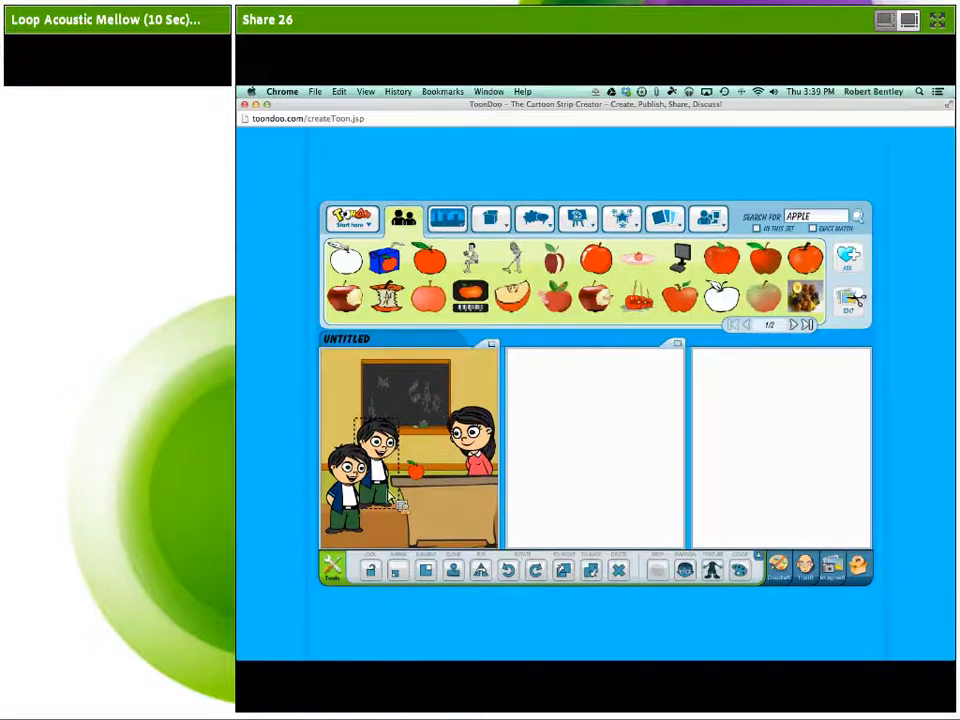
Nudge the small apple slightly towards the girl along the desktop.
click(421, 487)
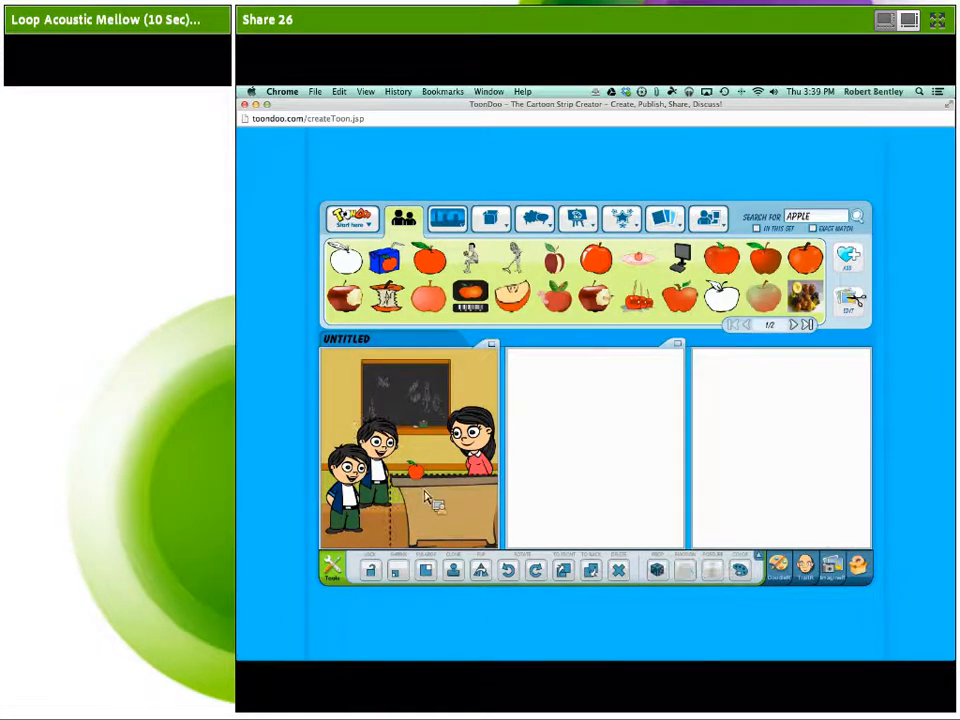
drag(417, 474, 421, 474)
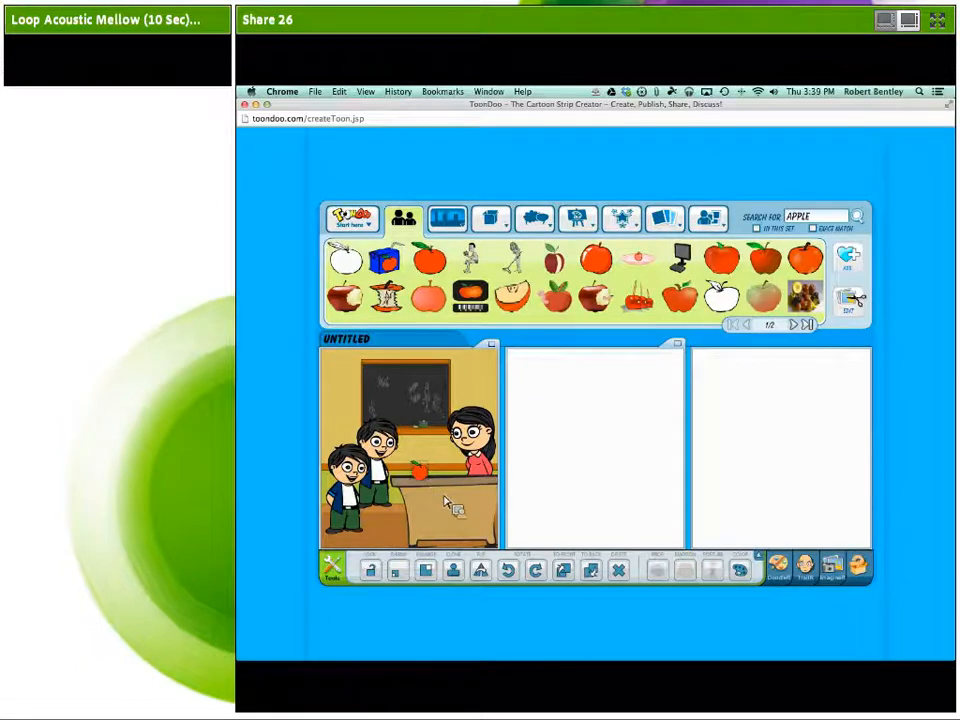
click(362, 388)
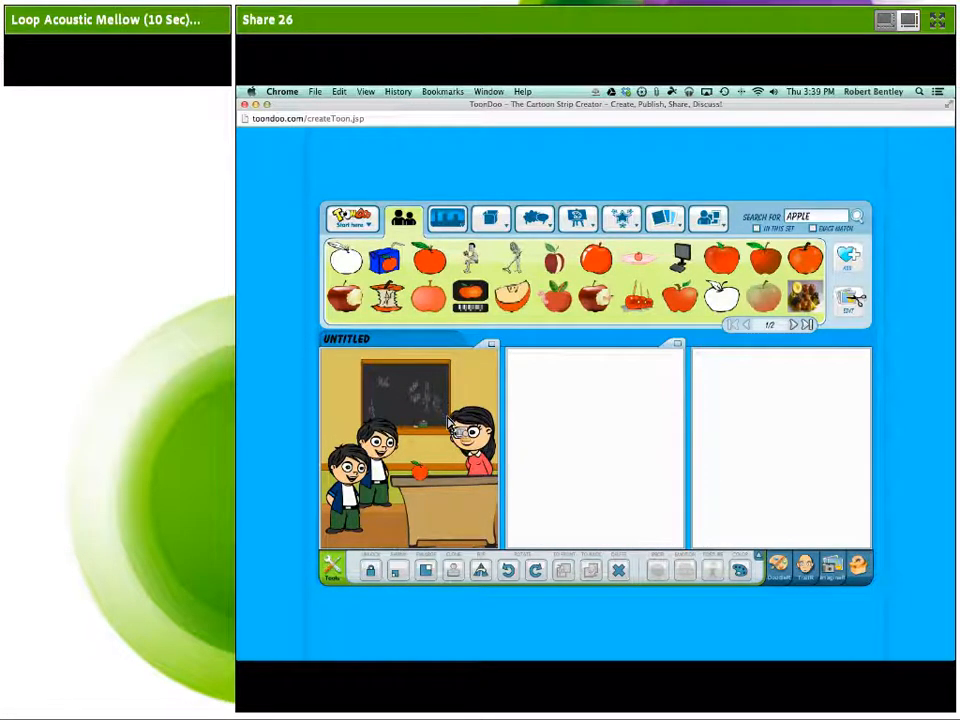
click(414, 469)
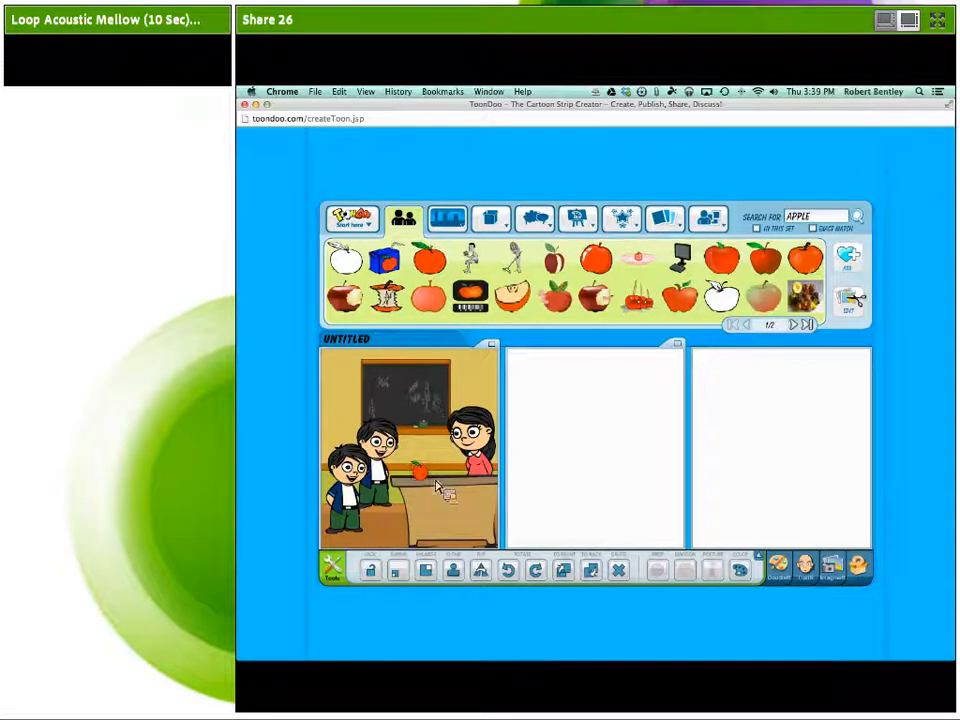
Rotate the boy nearest the desk to tilt him and turn him back upright.
click(483, 449)
click(385, 451)
click(514, 573)
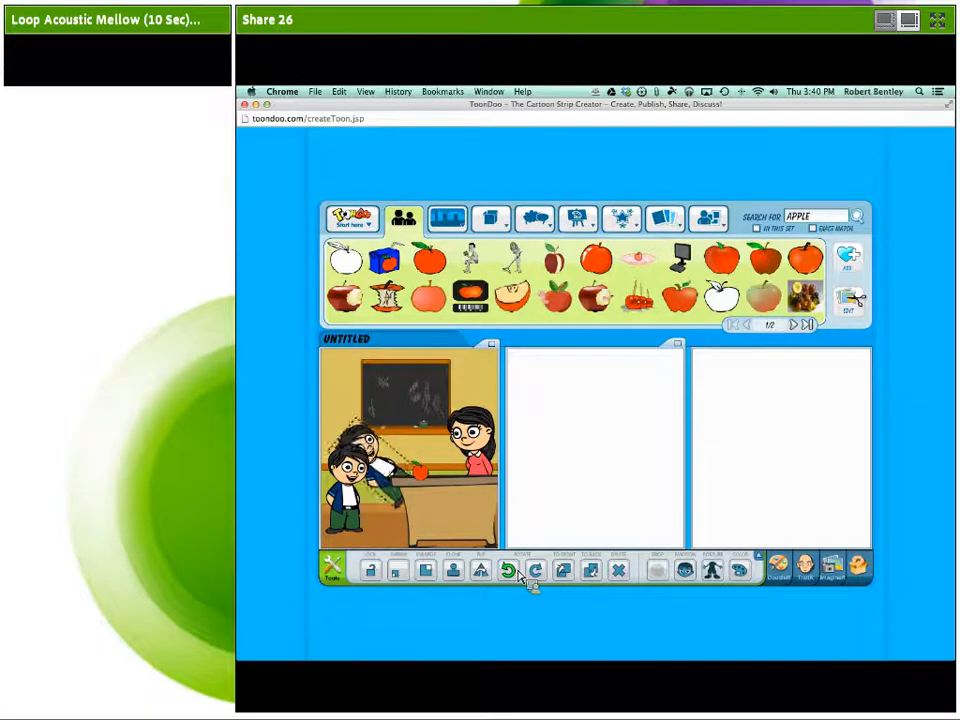
click(541, 574)
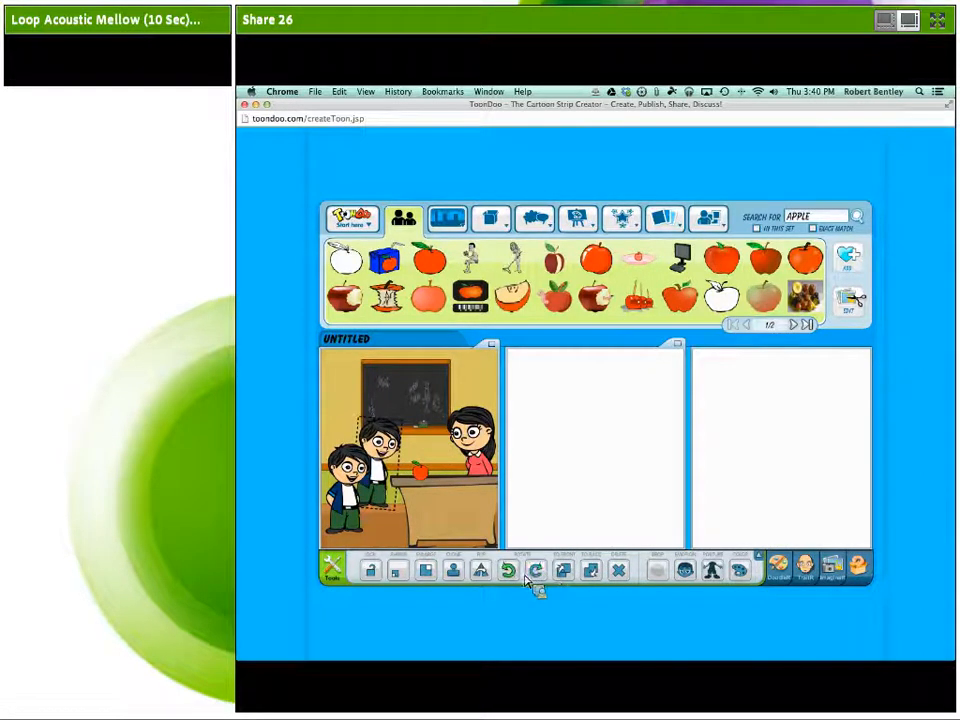
click(512, 575)
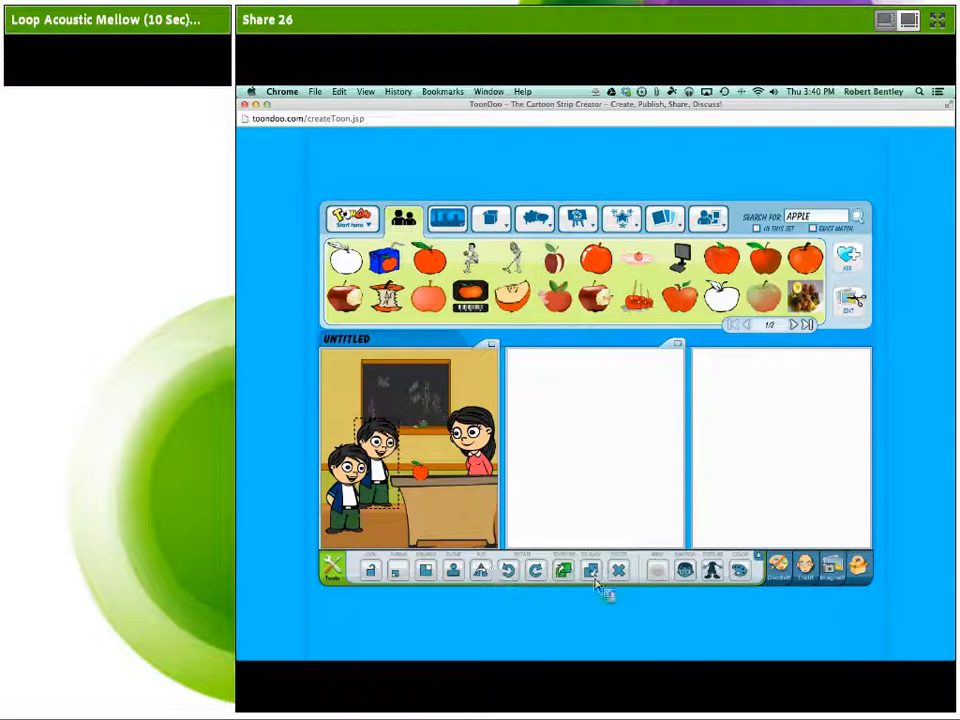
Send the desk behind the characters and bring it back to the front of the scene.
click(486, 468)
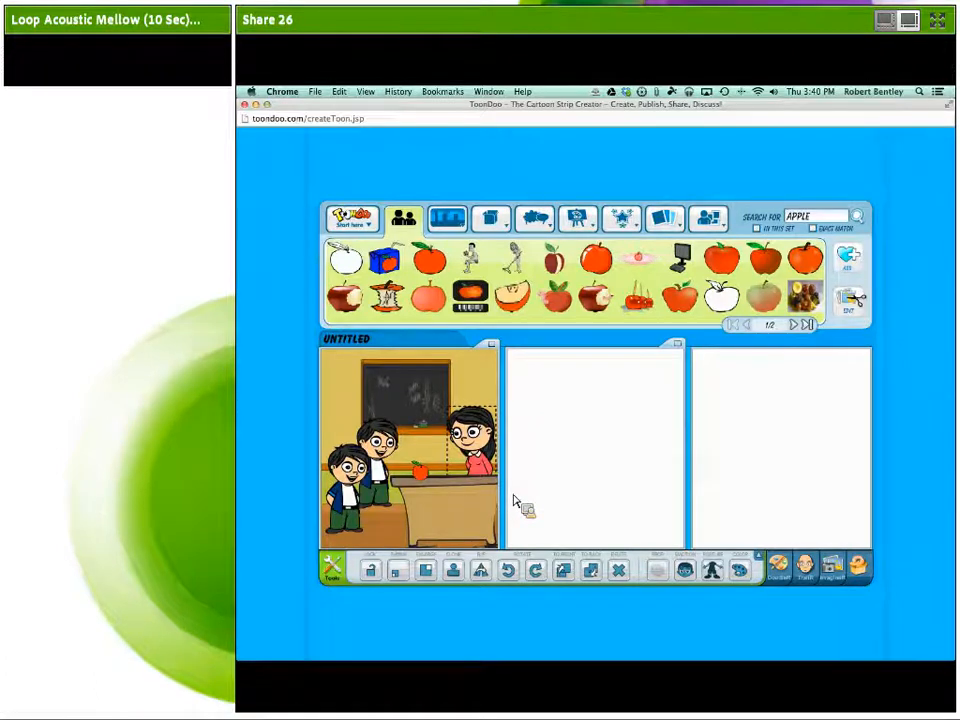
click(475, 483)
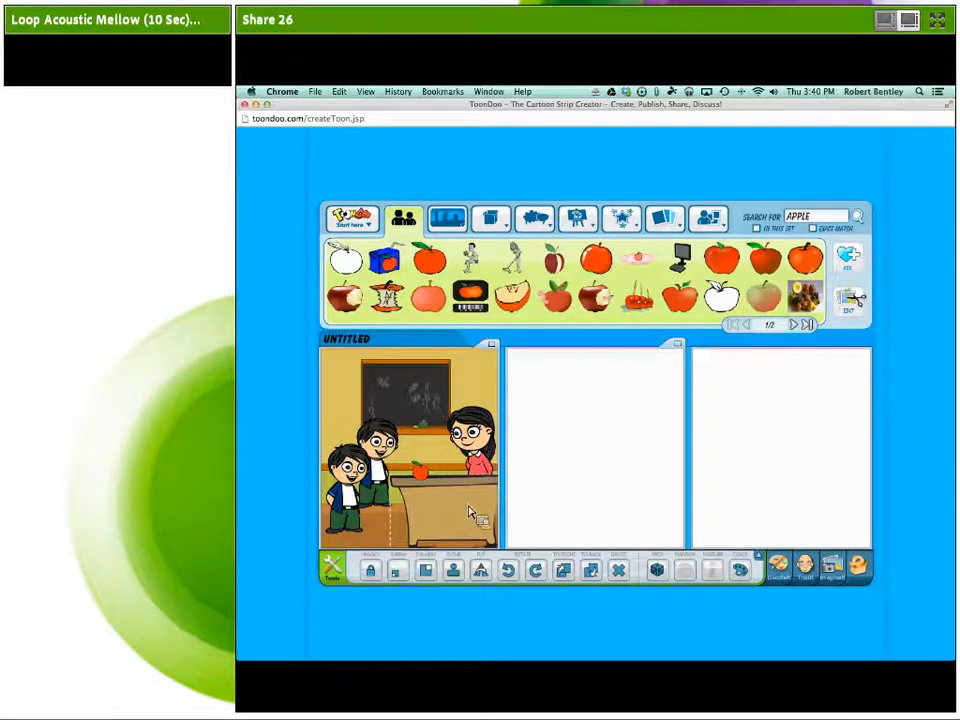
click(591, 570)
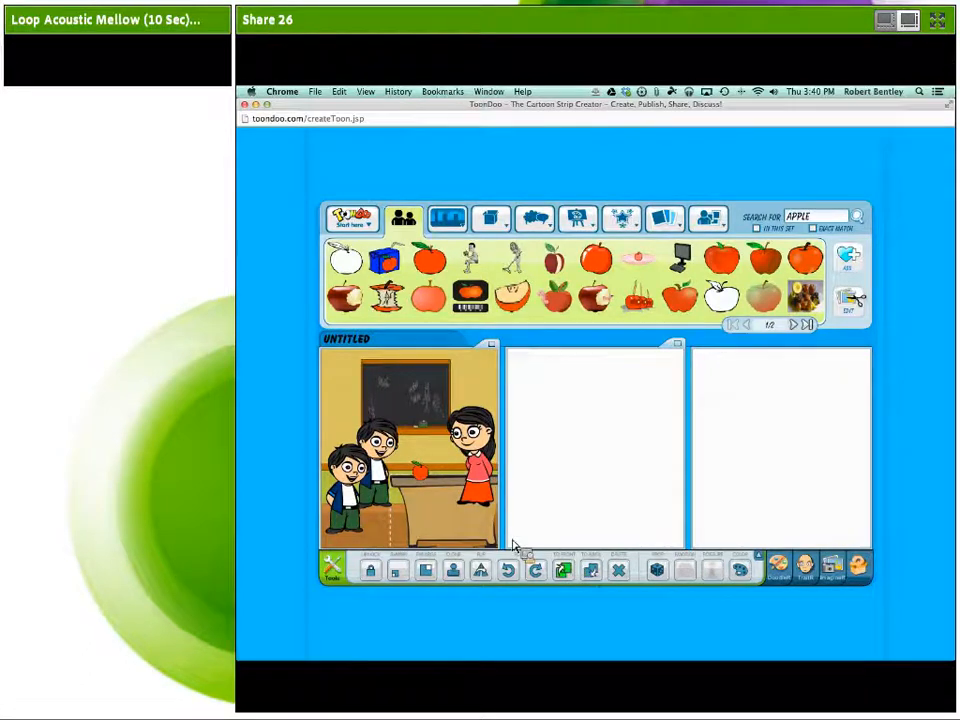
click(564, 571)
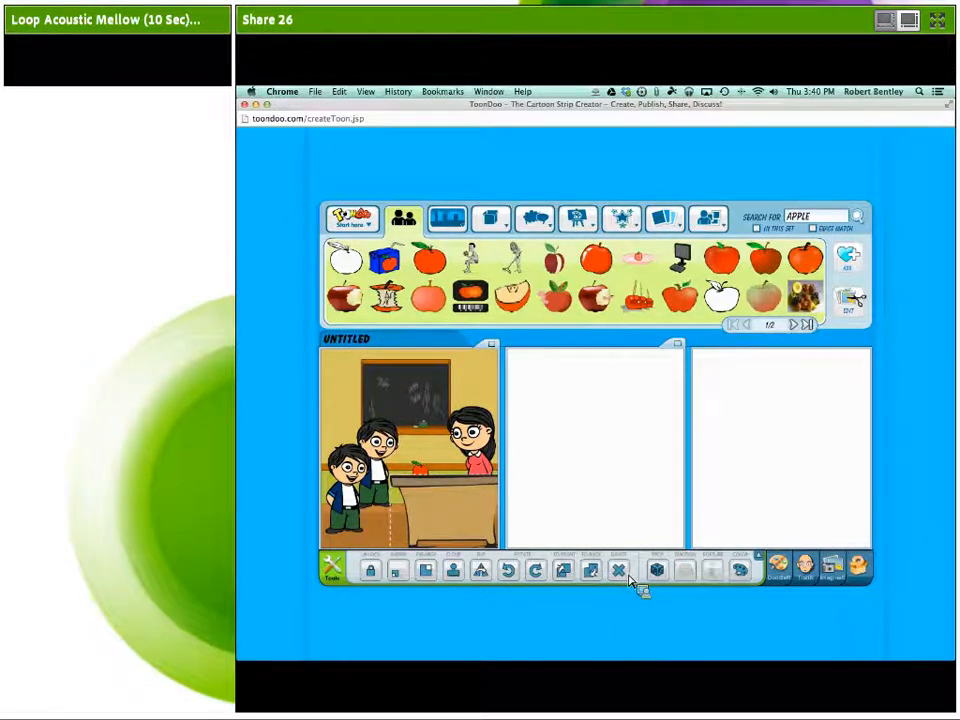
Try another posture for the boy nearest the desk and move him up against the desk's edge.
click(371, 490)
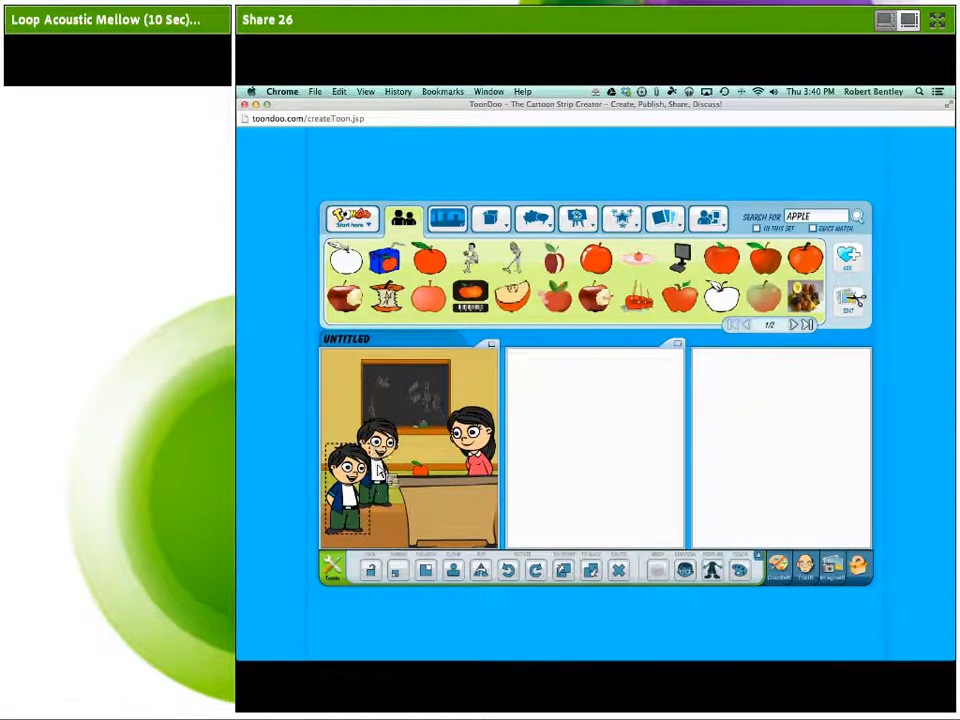
click(397, 458)
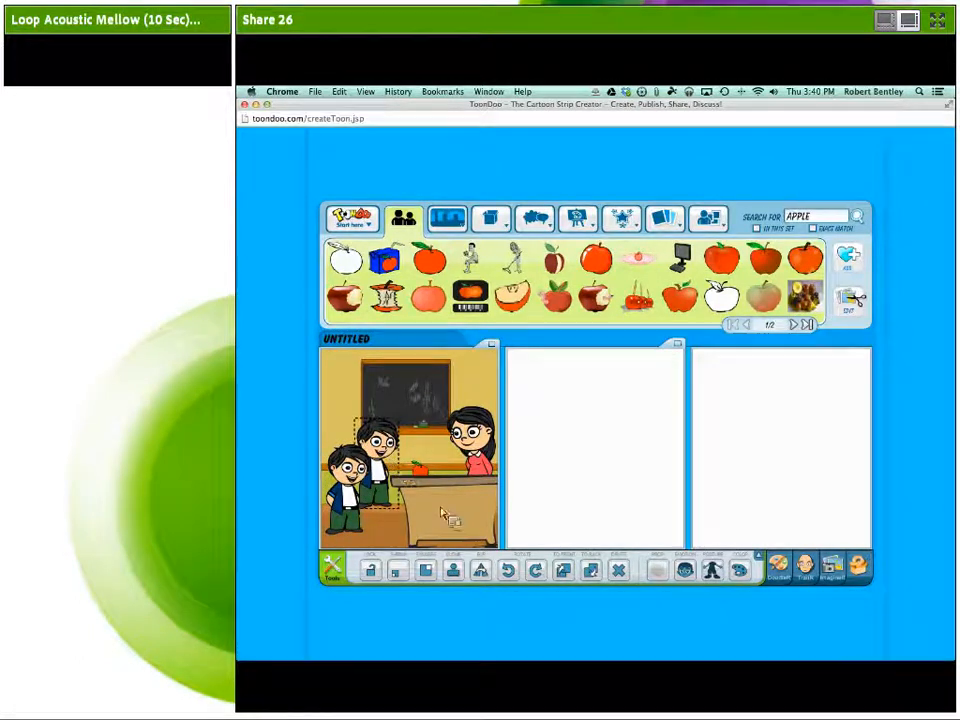
click(713, 572)
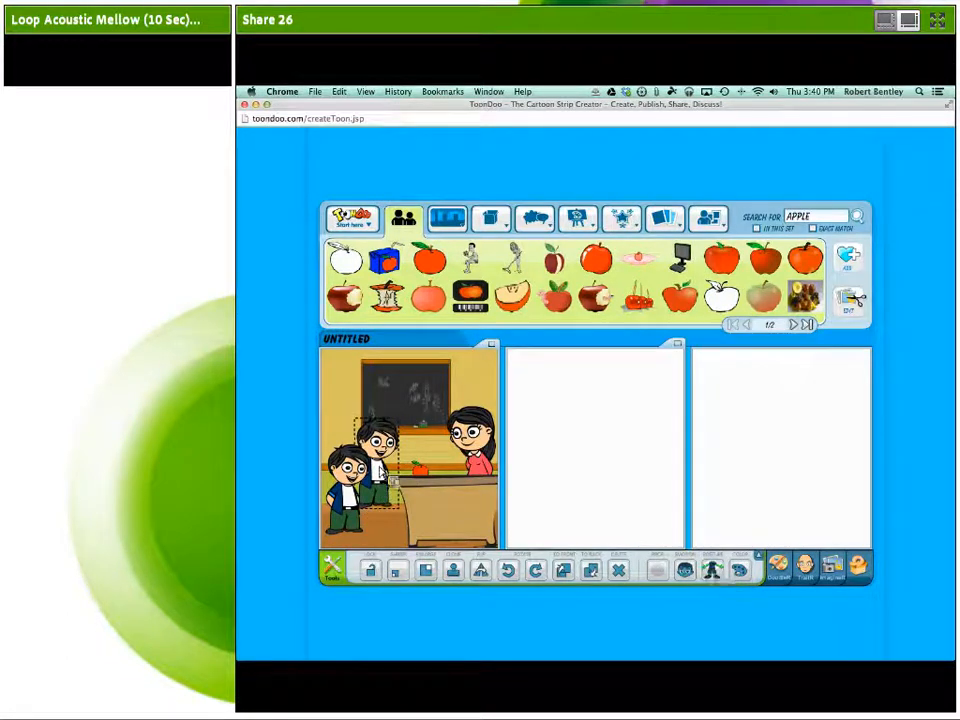
drag(382, 470, 388, 454)
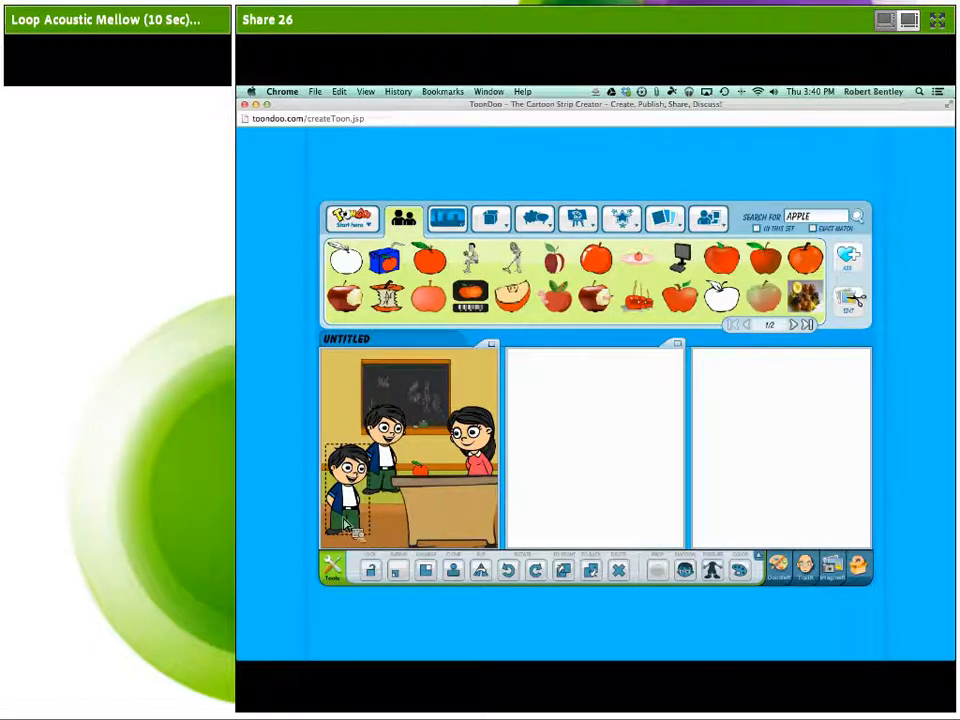
Change the front boy's posture to the one with a hand raised to his chin.
click(713, 572)
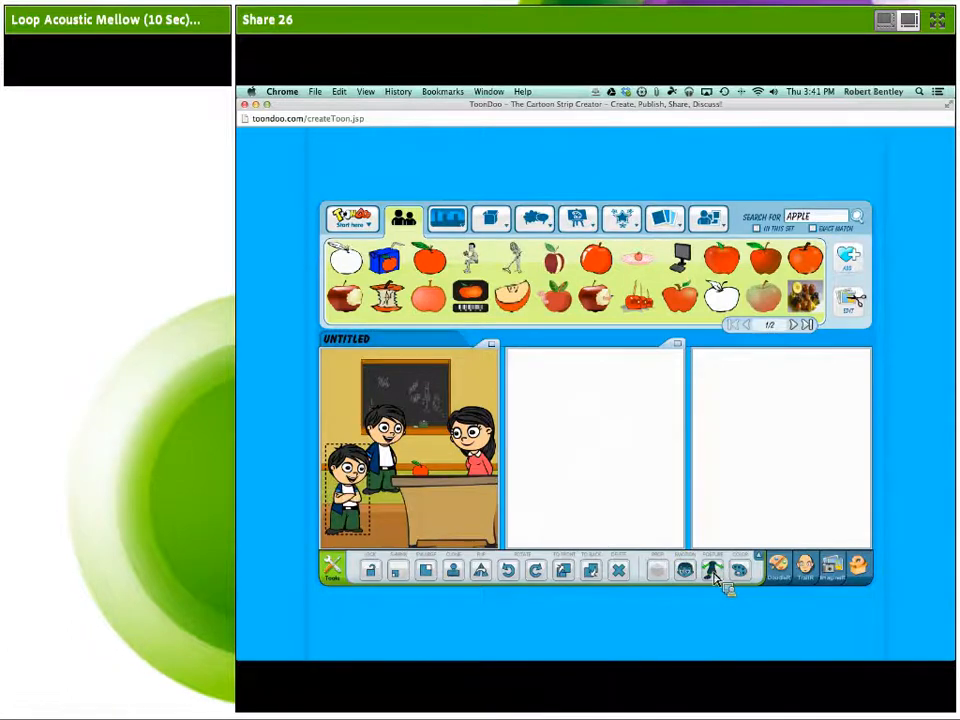
click(713, 572)
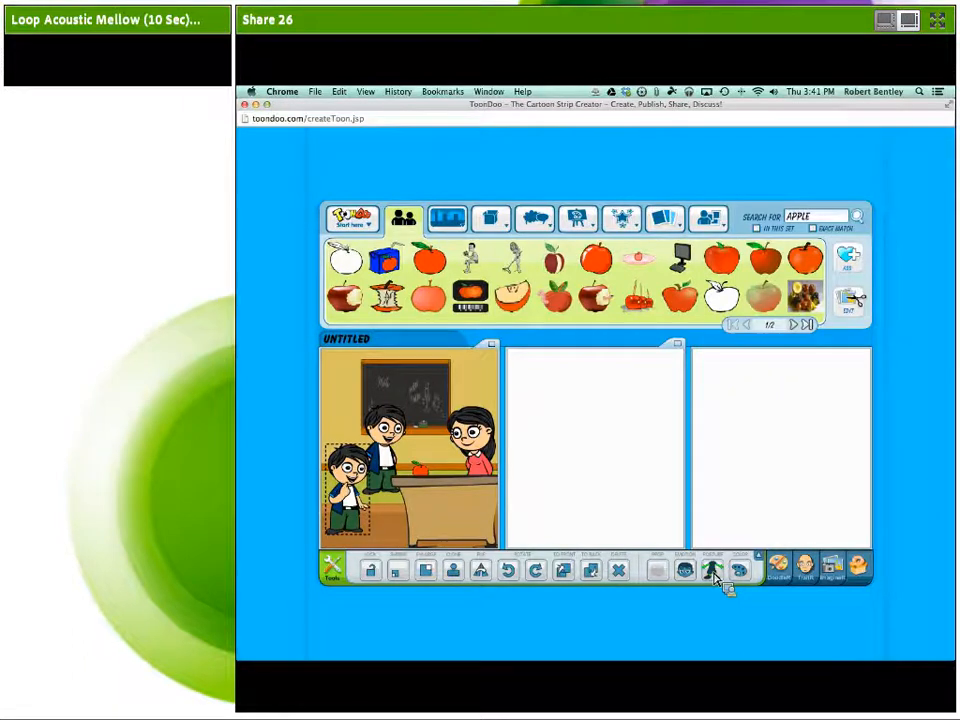
Cycle through the front boy's postures and settle on the one with his arms folded.
click(713, 572)
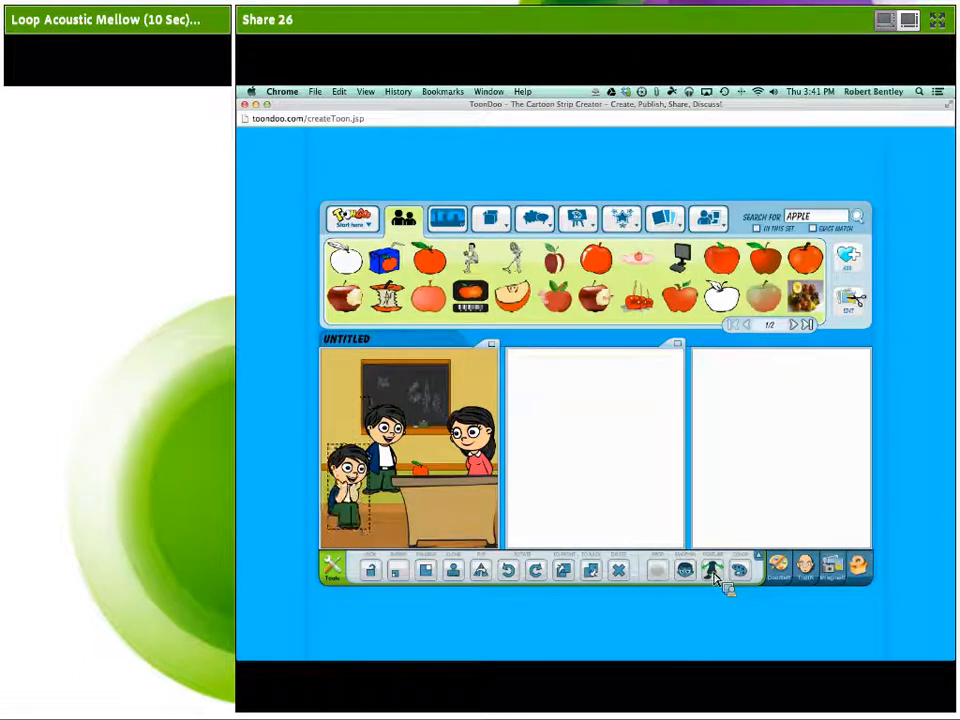
click(714, 574)
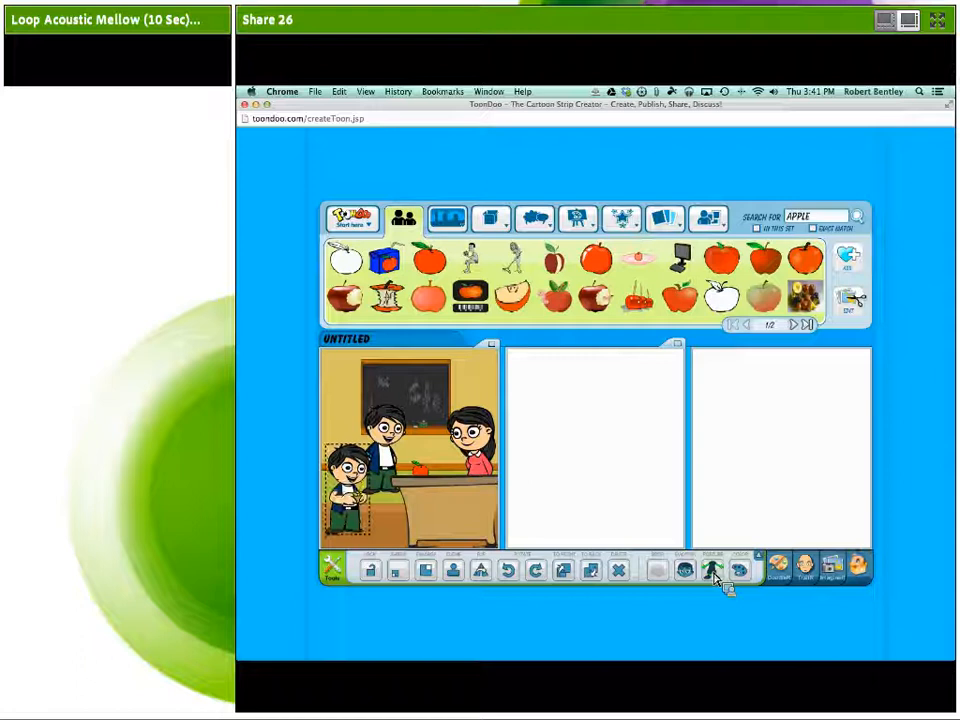
click(714, 575)
click(714, 574)
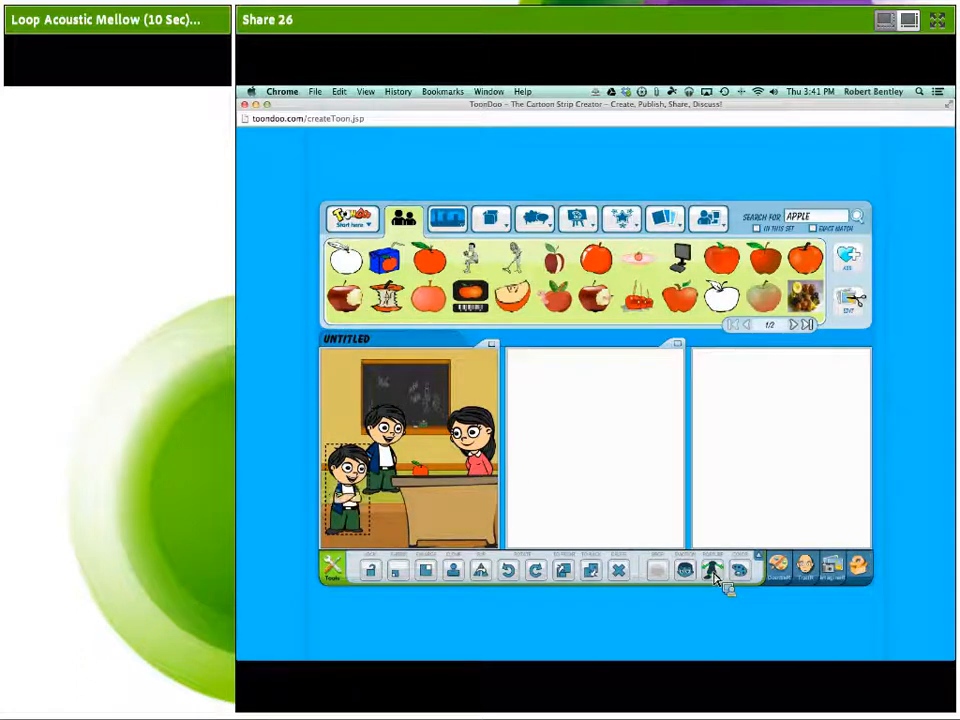
click(714, 574)
click(714, 574)
click(714, 574)
click(714, 574)
click(714, 574)
click(714, 574)
click(714, 574)
click(714, 574)
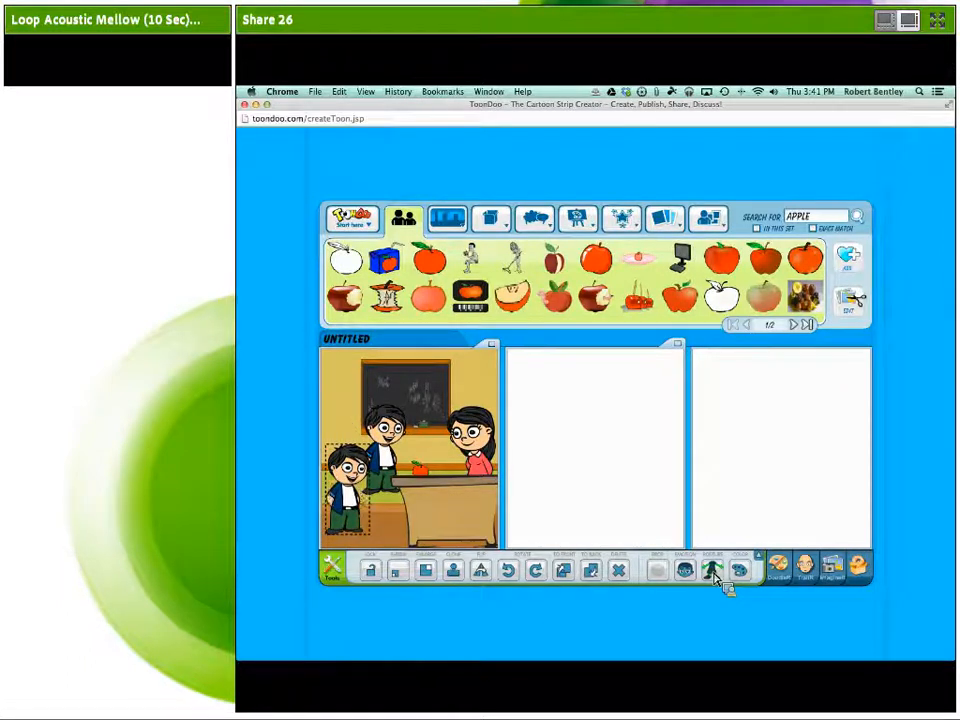
click(714, 574)
click(714, 574)
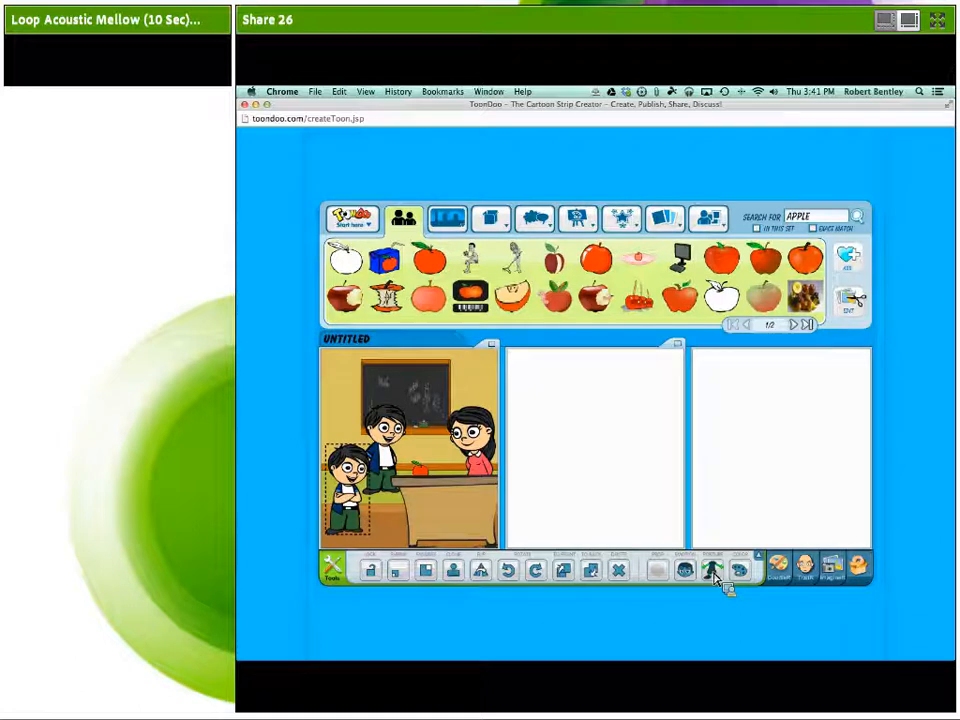
Shift the rear boy slightly away from the desk and change the girl's posture to one with a hand at her chin.
drag(400, 438, 392, 437)
click(476, 442)
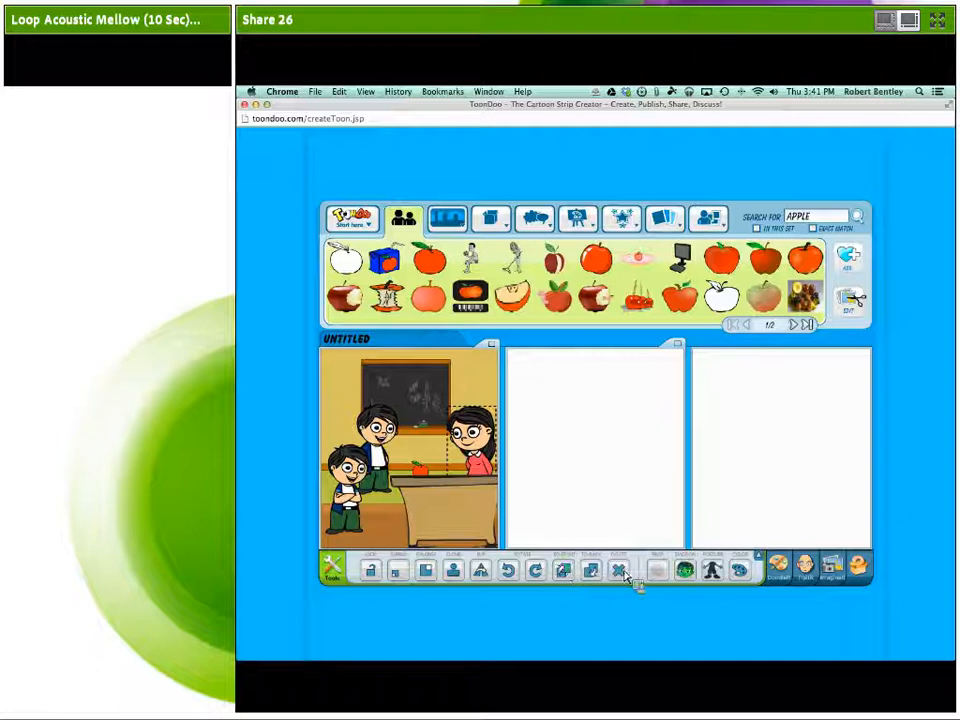
click(714, 572)
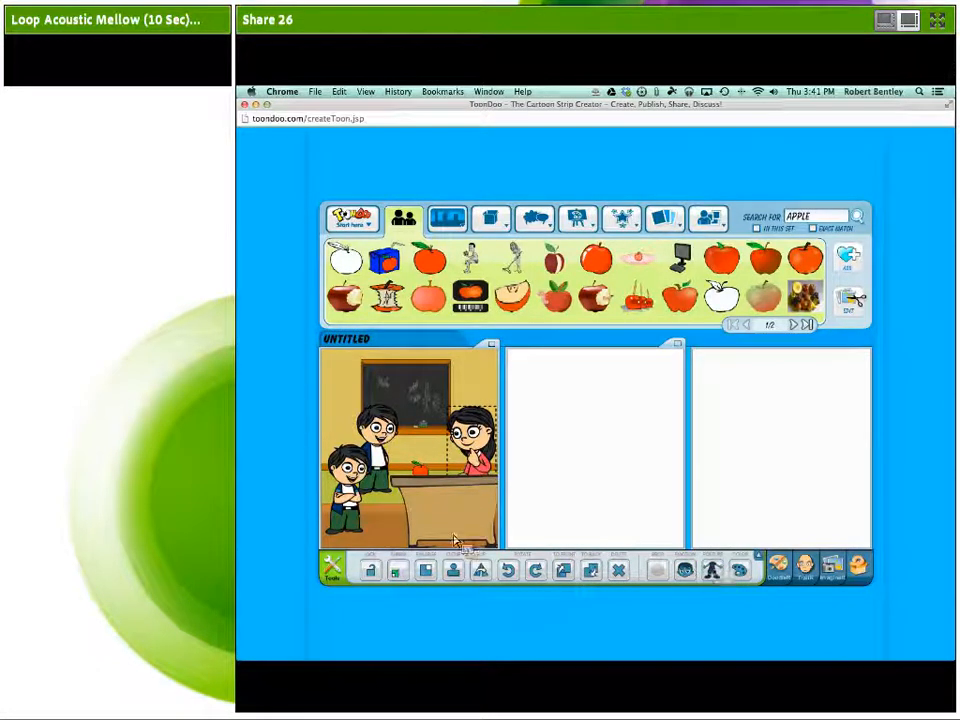
Try other expressions on both boys, give the rear boy a closed-mouth smile, and shift him slightly away from the girl.
click(350, 488)
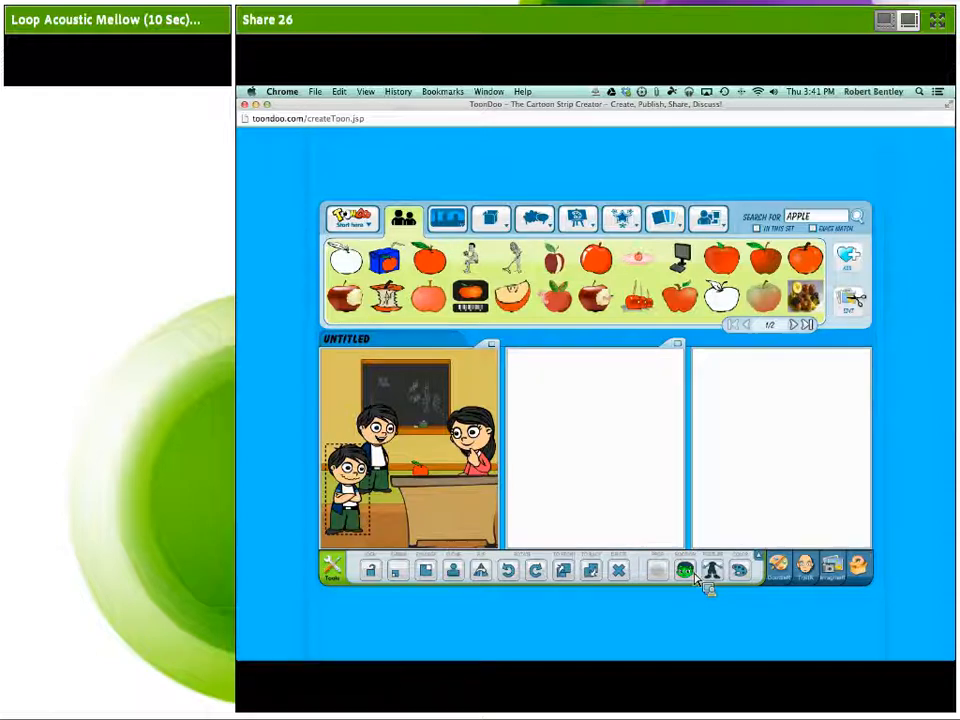
click(378, 445)
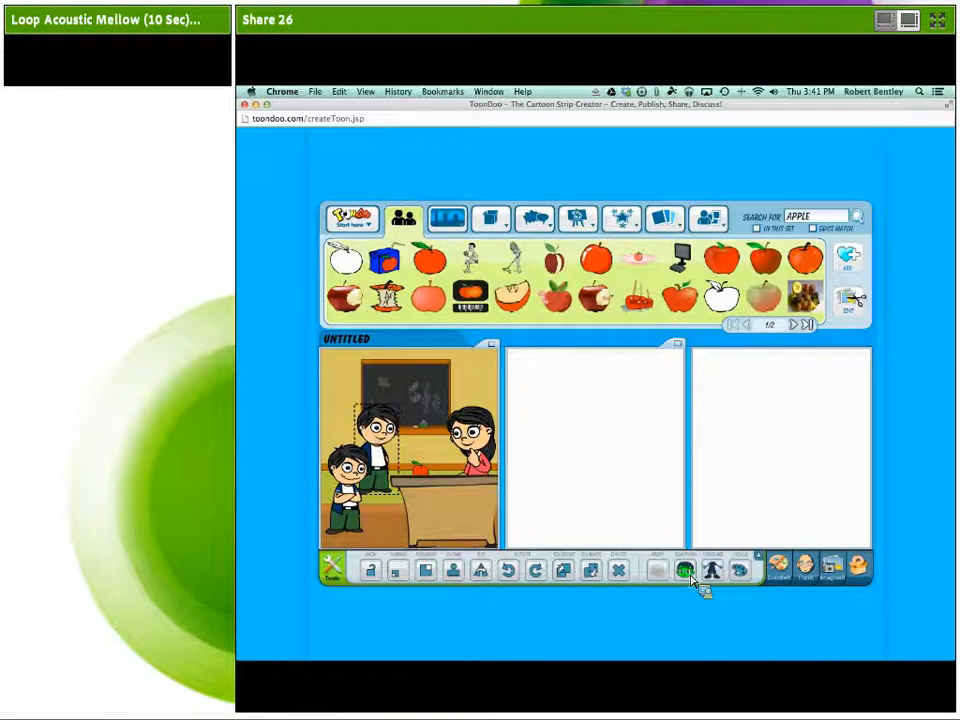
click(359, 484)
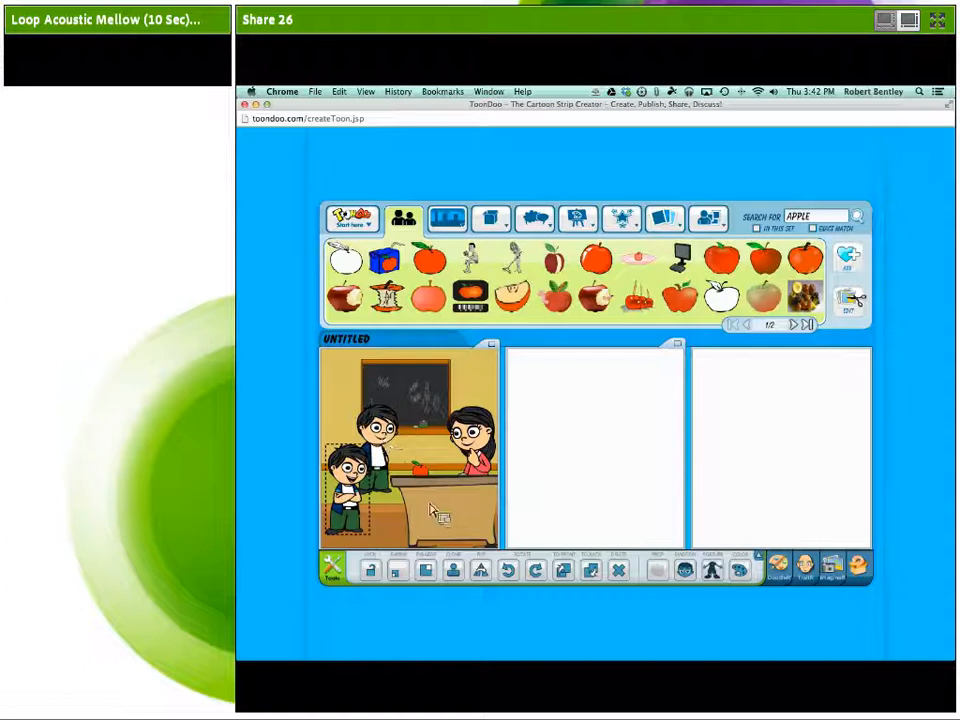
drag(385, 435, 391, 446)
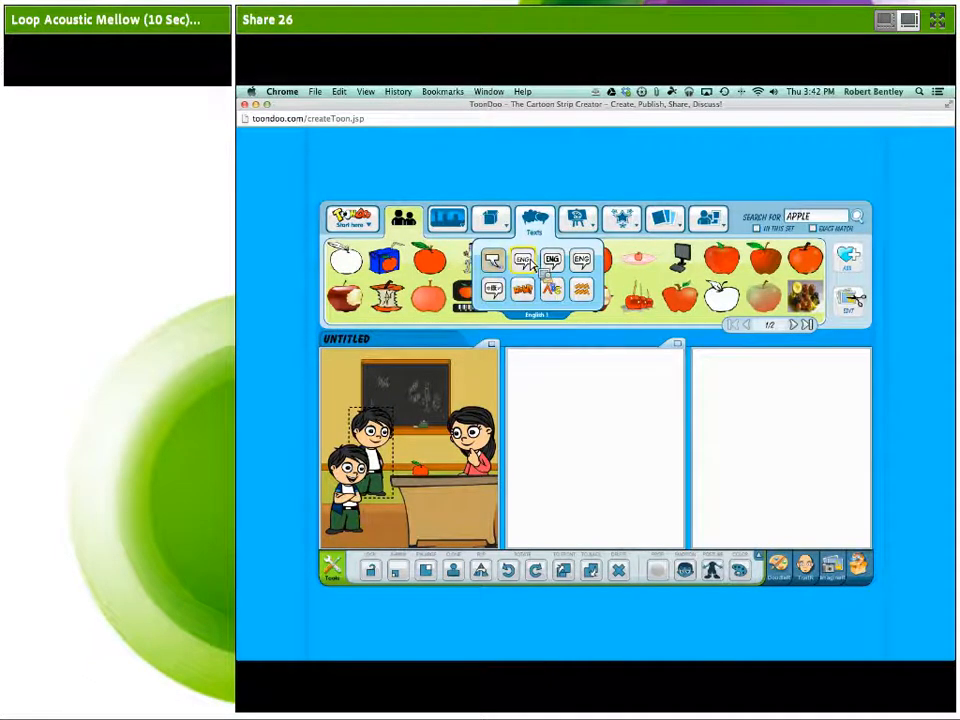
Add a rectangular English 1 speech bubble at the top of the first panel and move the rear boy down to meet its tail.
click(530, 263)
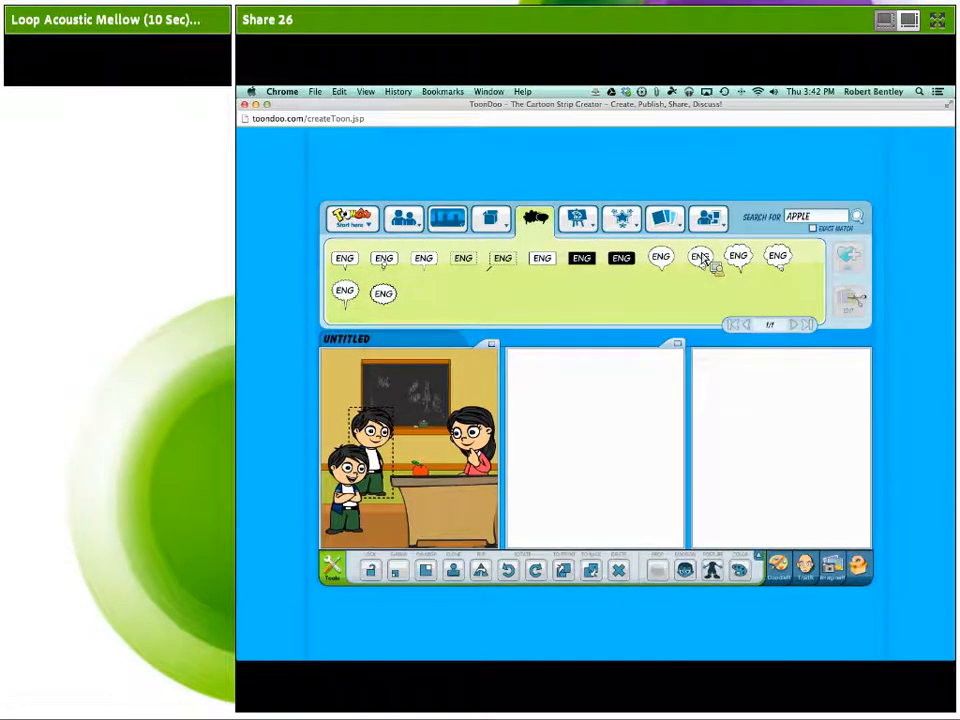
click(350, 270)
drag(354, 275, 423, 383)
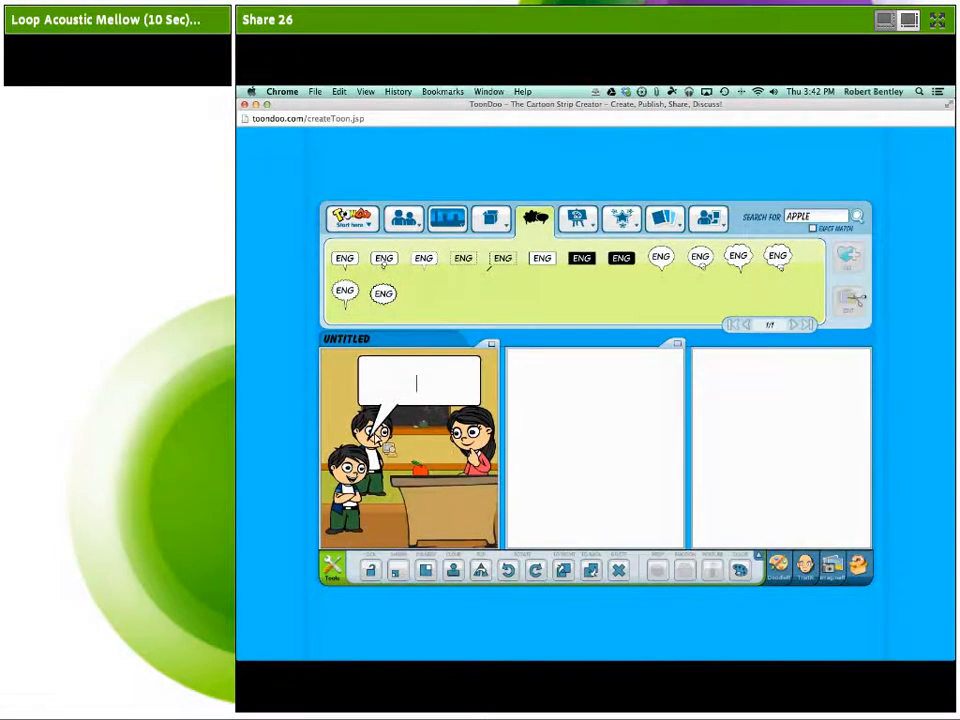
drag(375, 431, 446, 450)
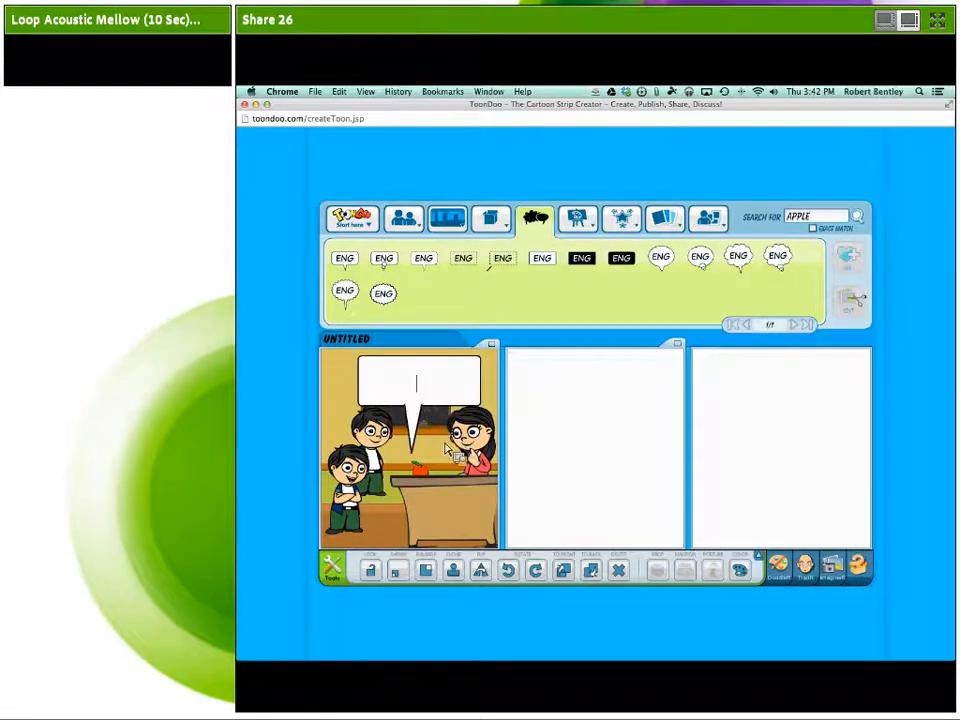
click(388, 448)
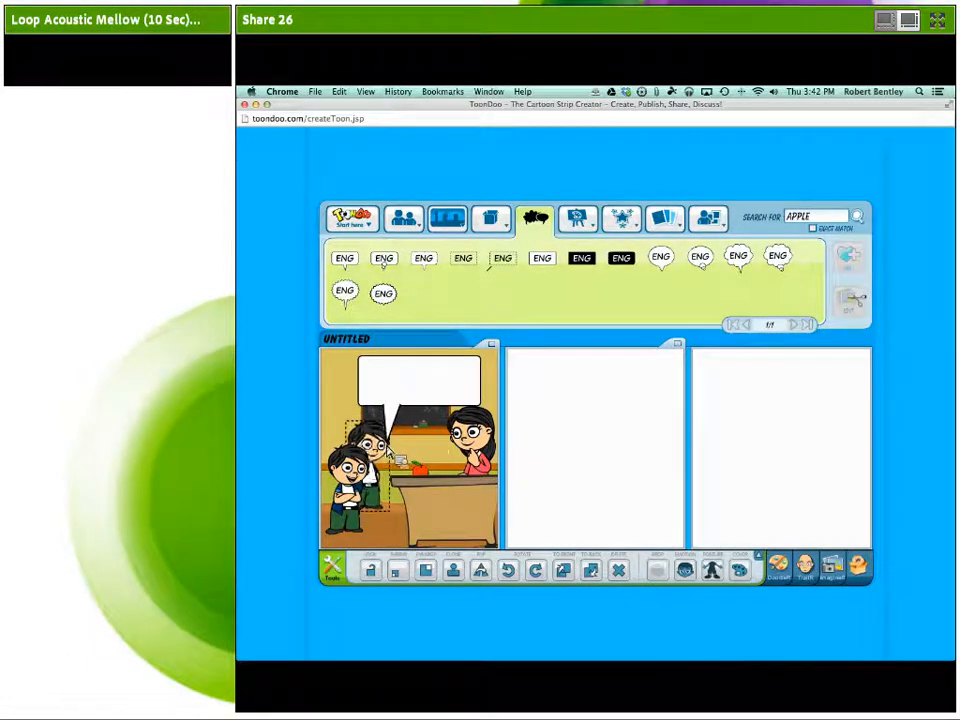
click(421, 390)
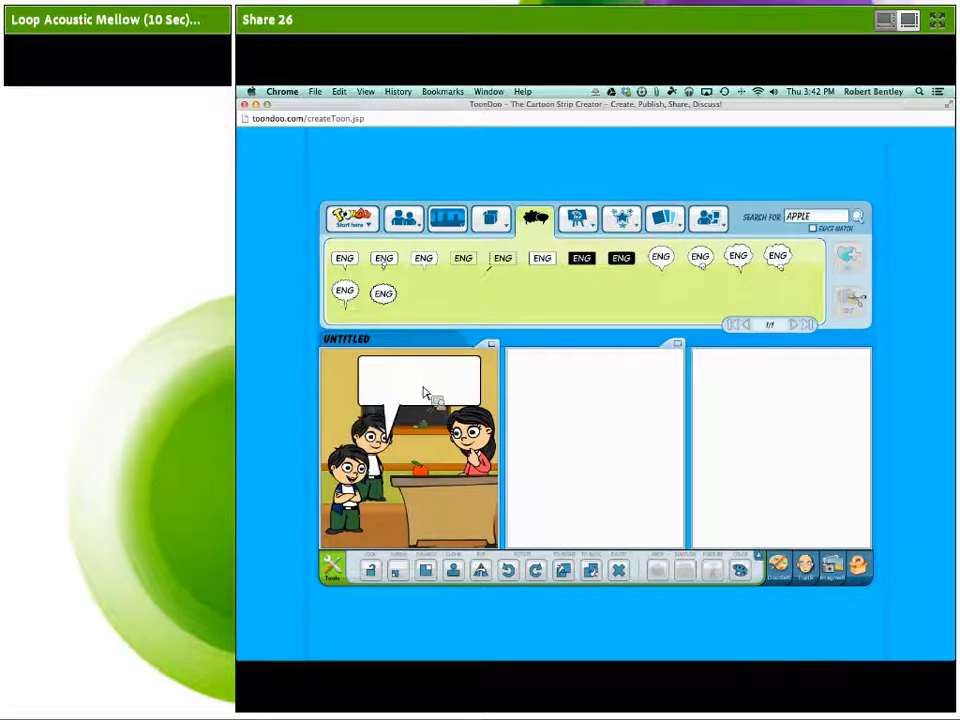
Enter the sample text "dsklajfkjaslkjf" in the speech bubble, clear it, and delete the bubble.
text(dsklajfkjaslkjf)
key(BackSpace)
key(BackSpace)
key(BackSpace)
key(BackSpace)
key(BackSpace)
key(BackSpace)
key(BackSpace)
key(BackSpace)
key(BackSpace)
key(BackSpace)
key(BackSpace)
key(BackSpace)
key(BackSpace)
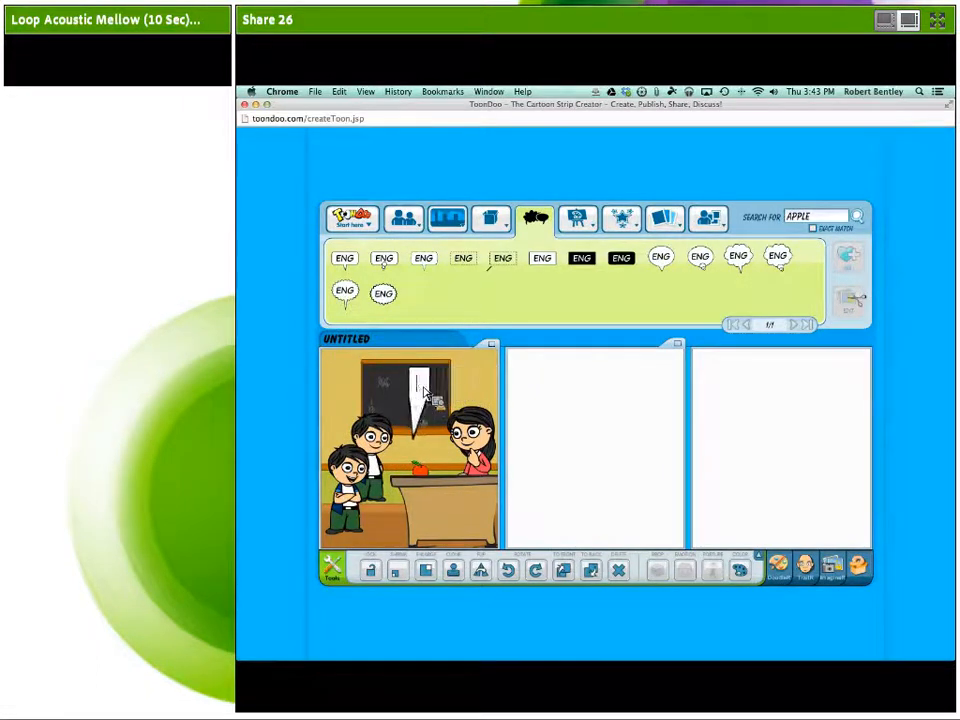
click(499, 393)
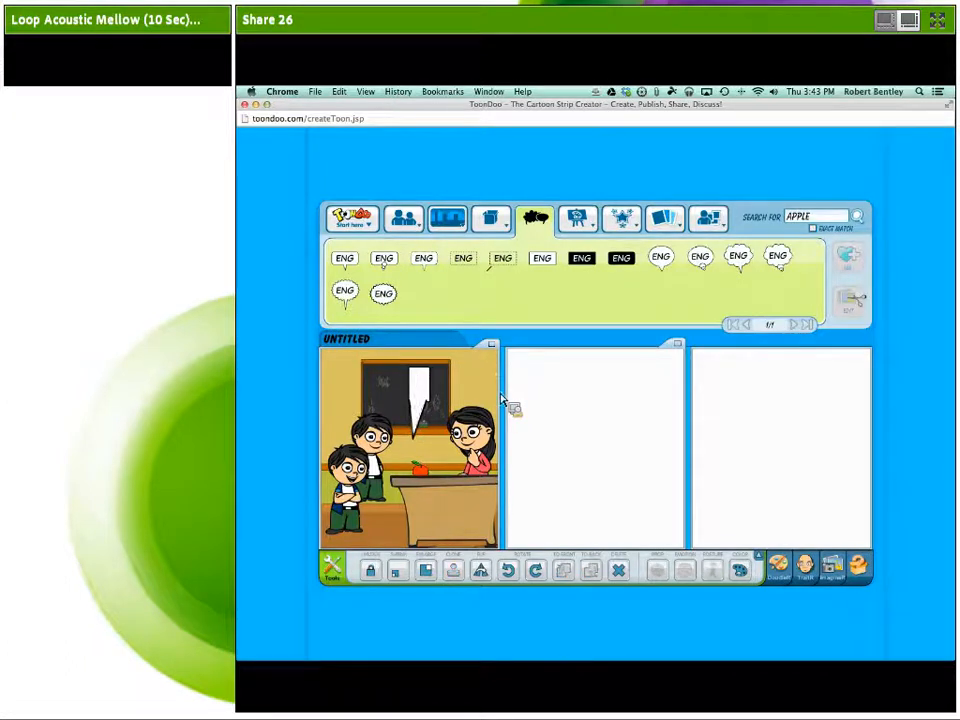
click(618, 569)
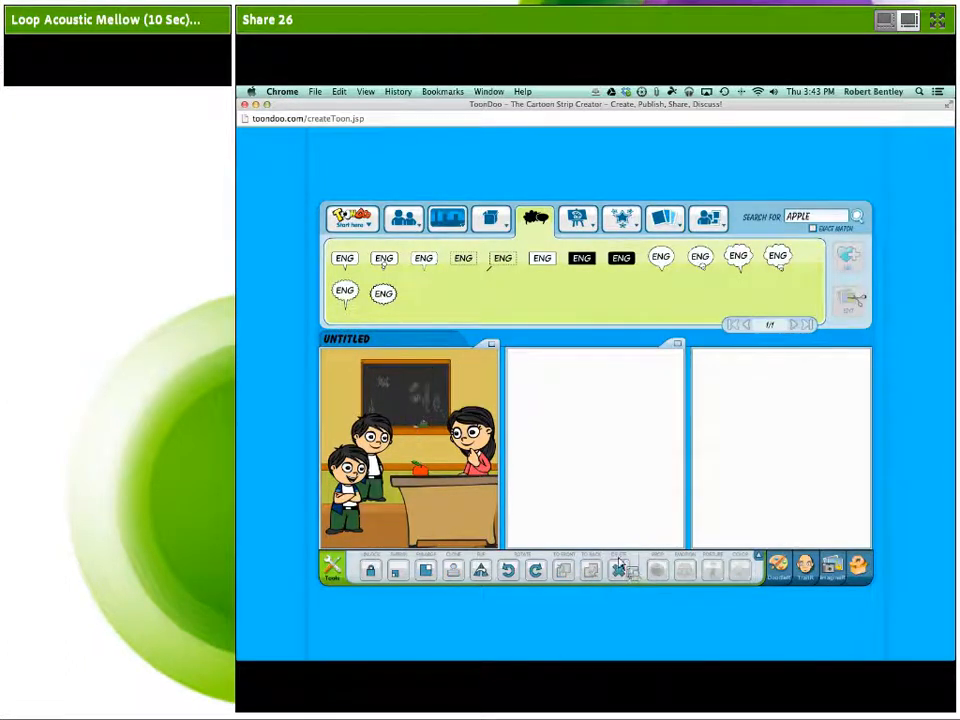
Try a rectangular thought bubble above the boys, and delete both the desk and the bubble.
click(392, 261)
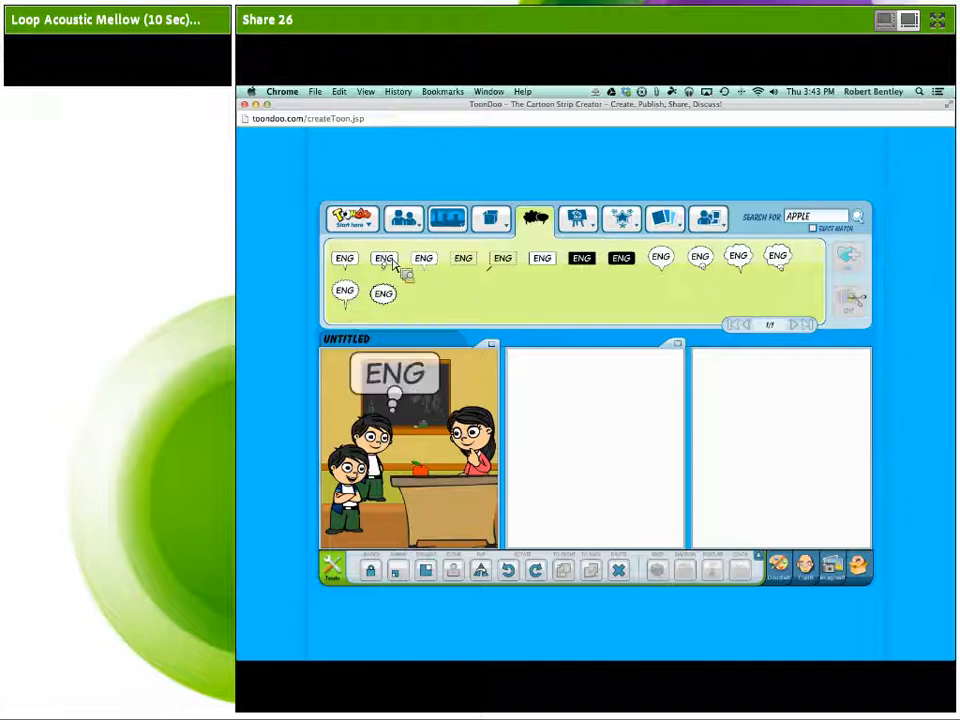
double_click(404, 400)
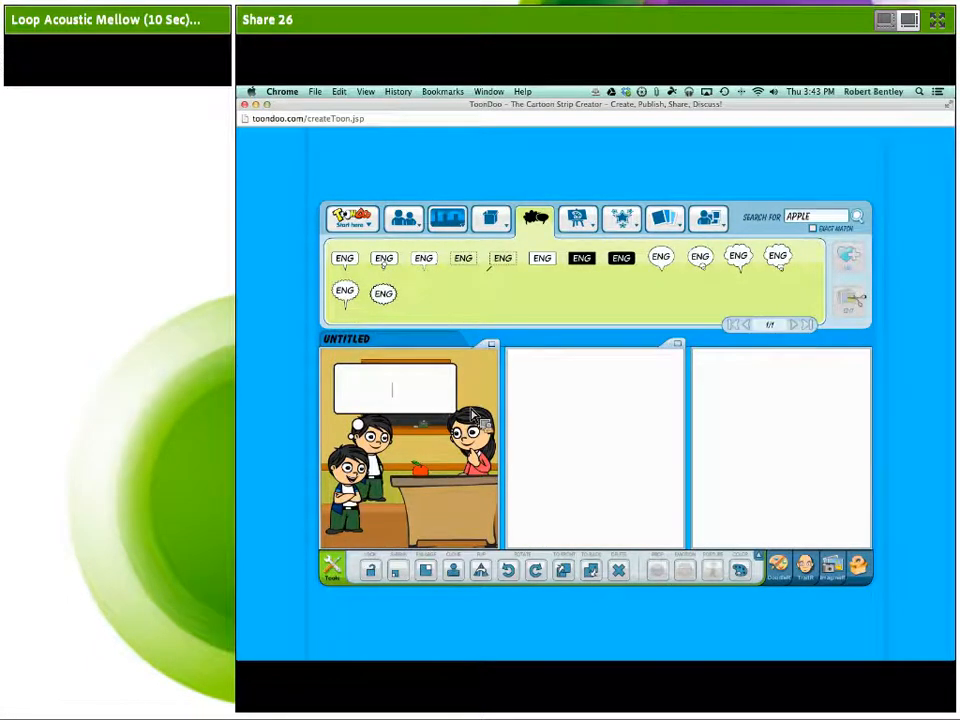
click(621, 572)
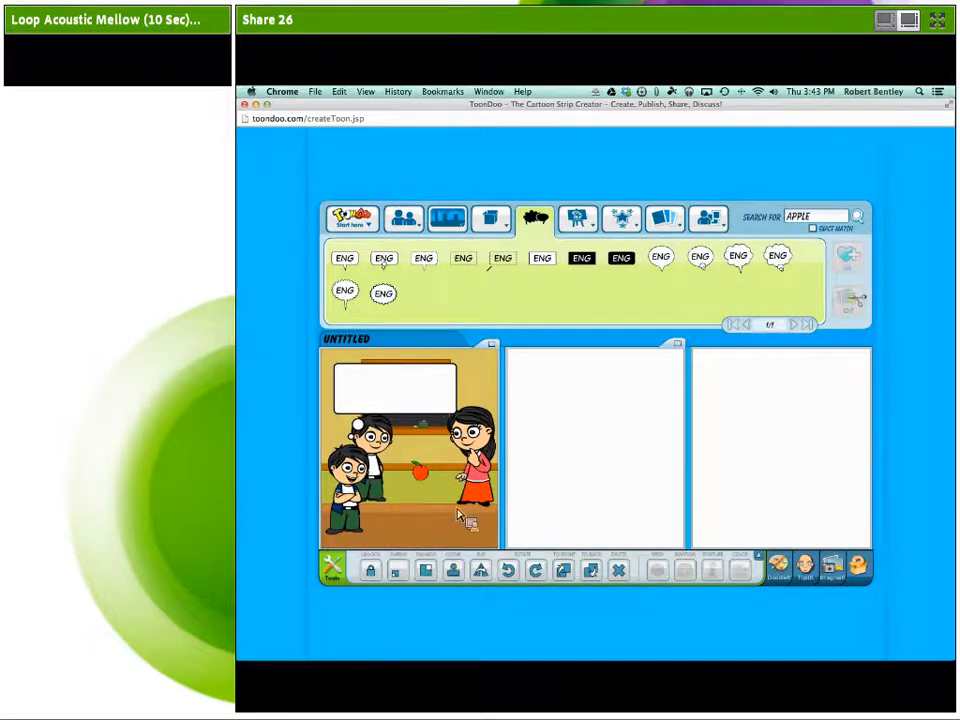
click(623, 573)
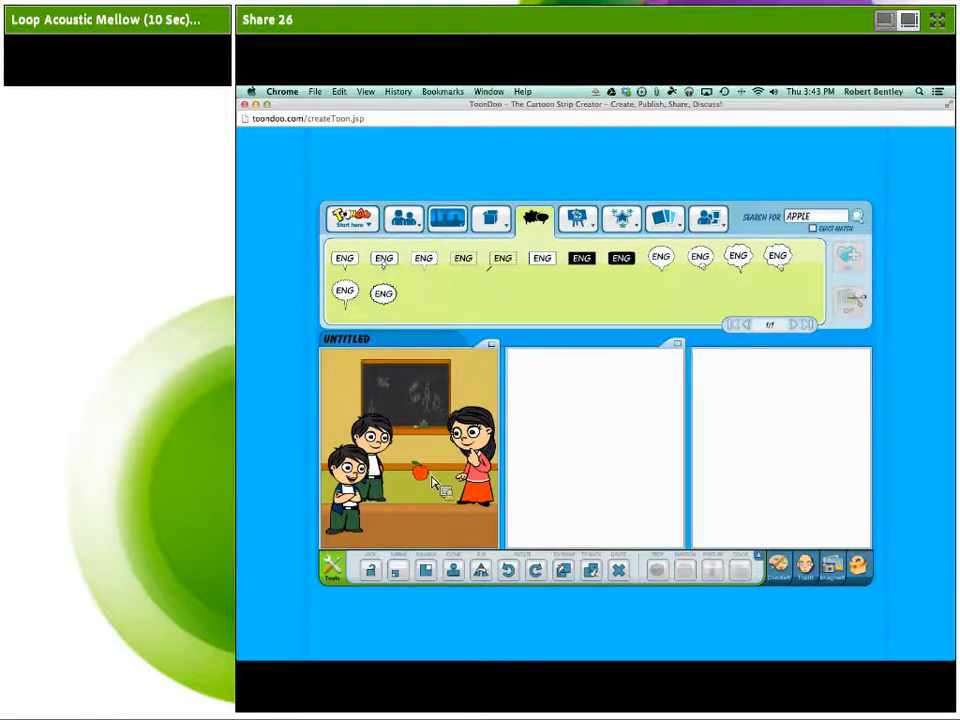
Move the girl down and slightly toward the boys, and delete the apple from the first panel.
click(491, 463)
drag(491, 463, 488, 469)
click(441, 485)
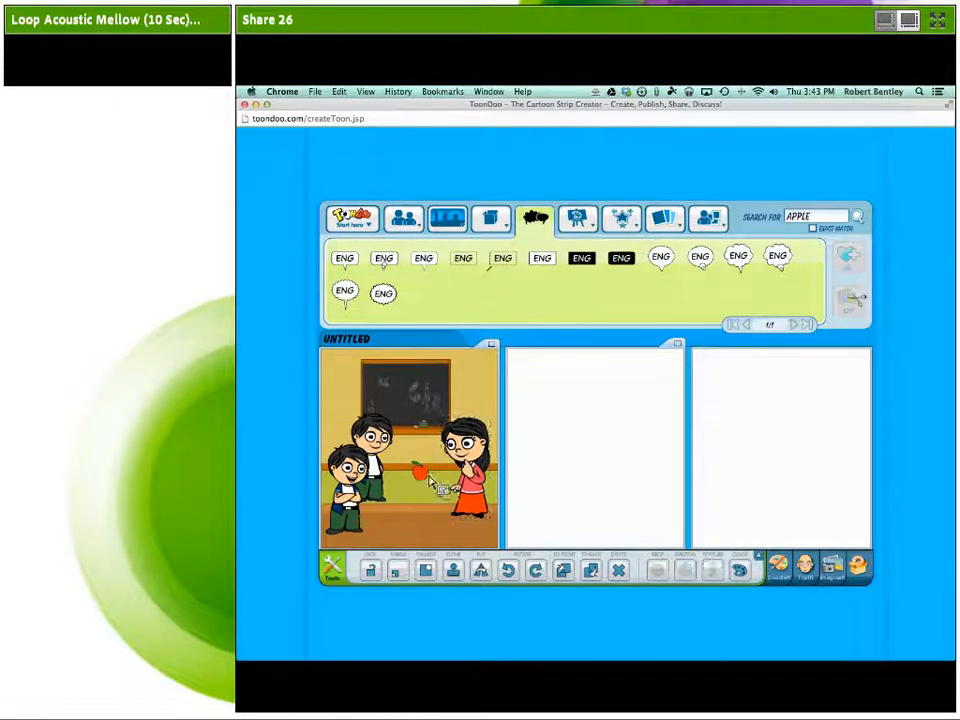
click(421, 472)
click(619, 570)
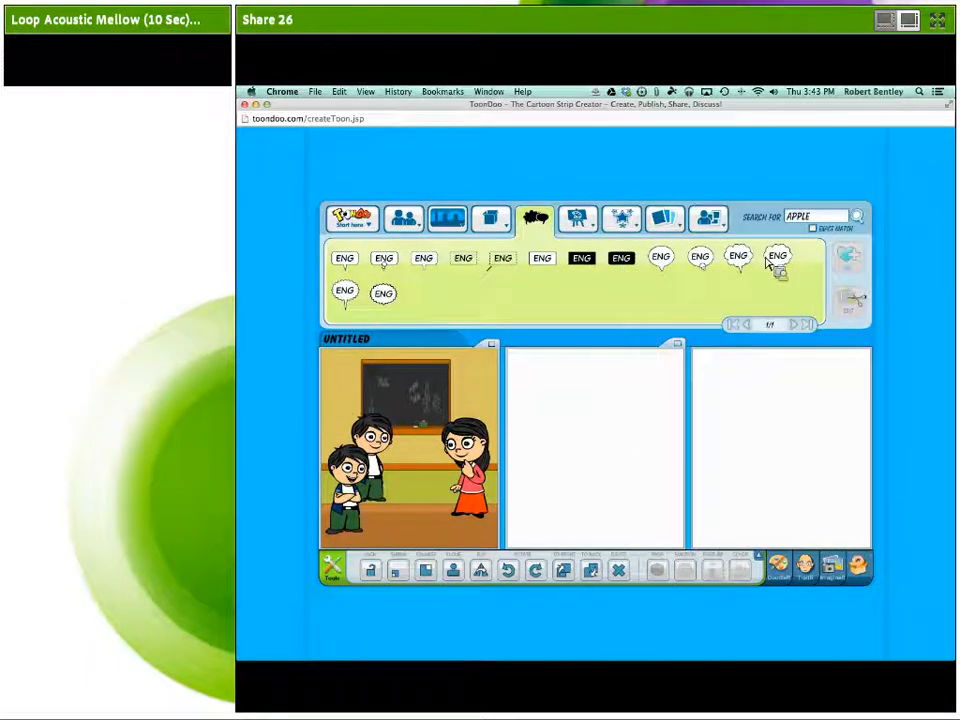
Try the grey "BOOOM!!" sound-effect graphic over the chalkboard and delete it again.
mouse_move(547, 228)
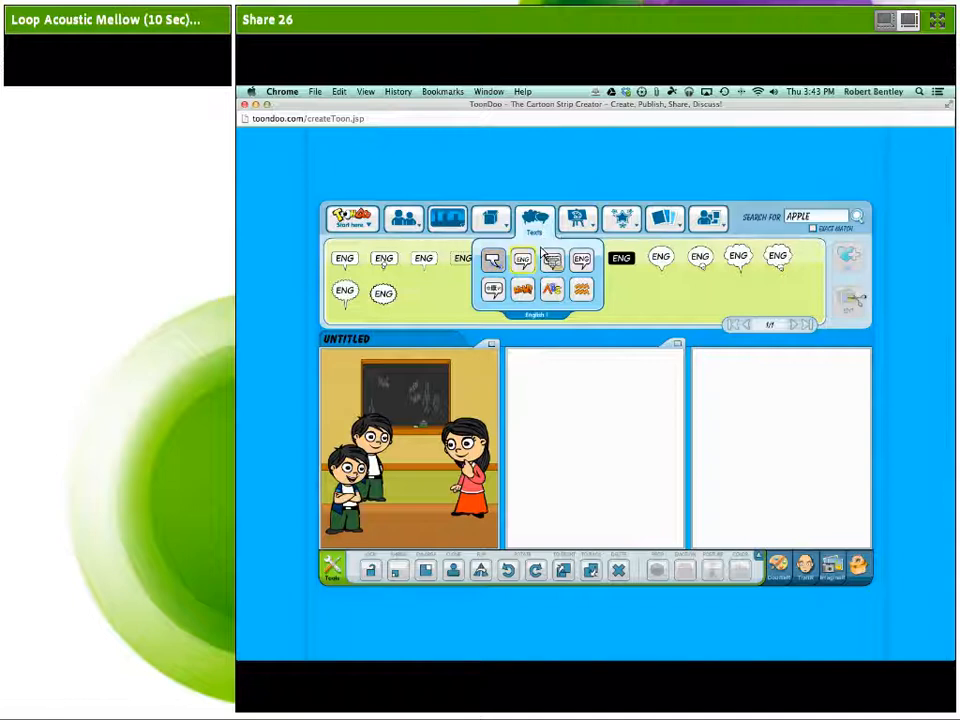
click(533, 300)
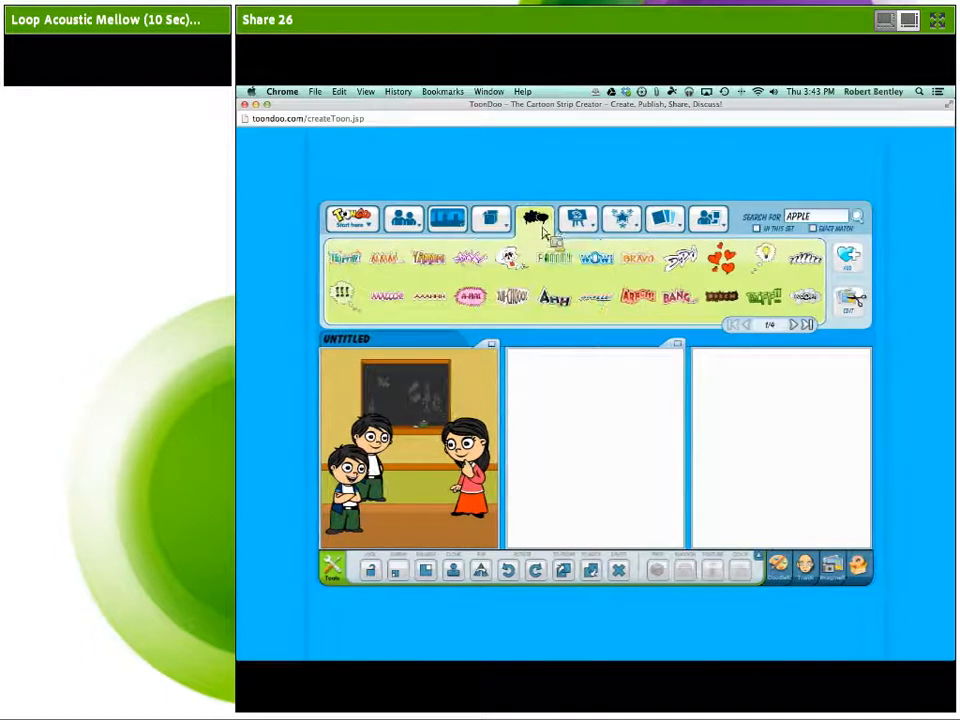
drag(805, 297, 418, 428)
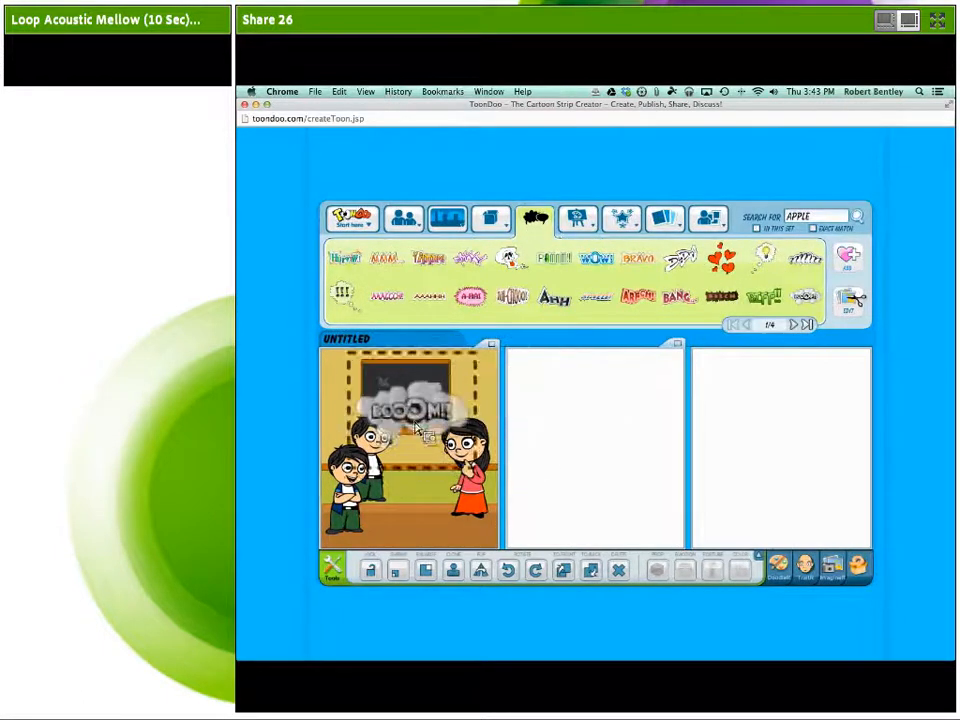
click(618, 570)
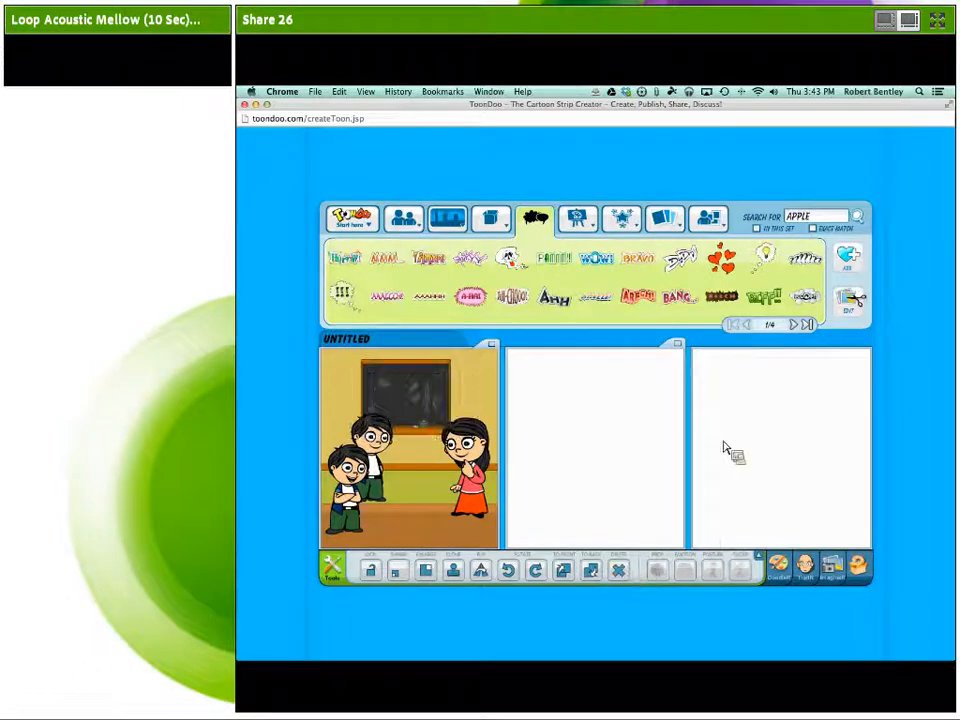
Add a Speech Bubble Pro over the chalkboard, with its dangler ending at the front boy and curved toward the girl.
mouse_move(533, 236)
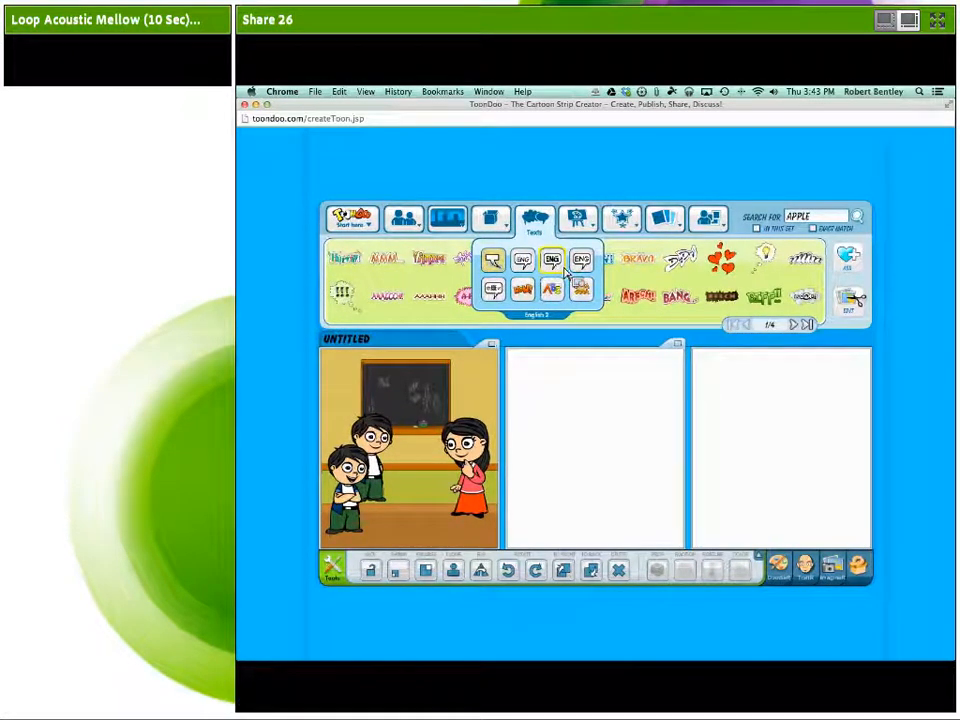
click(498, 268)
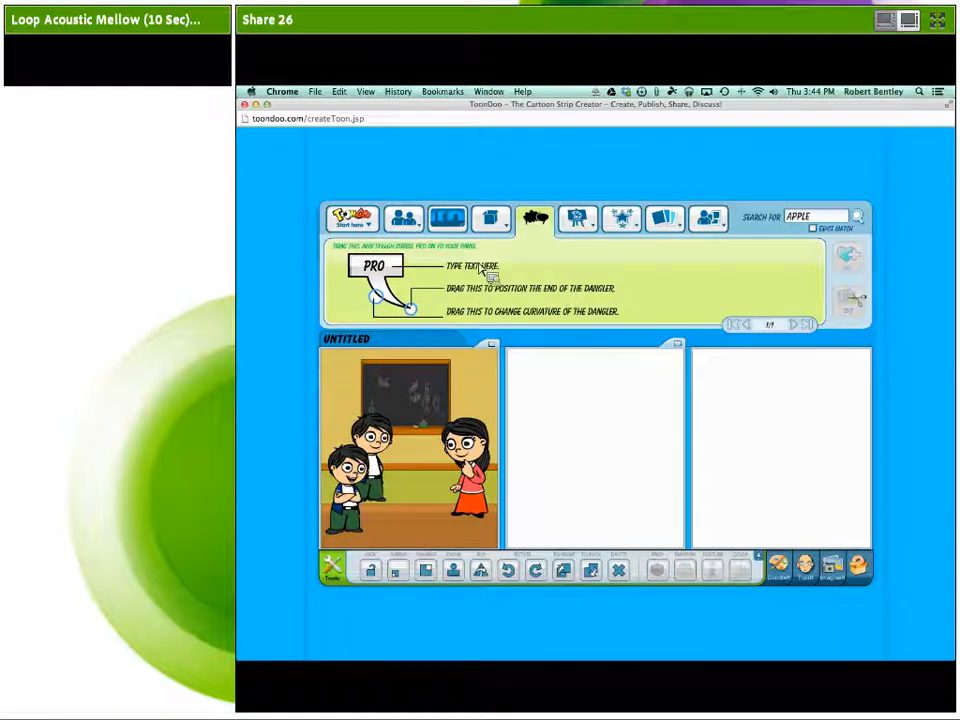
drag(384, 273, 364, 486)
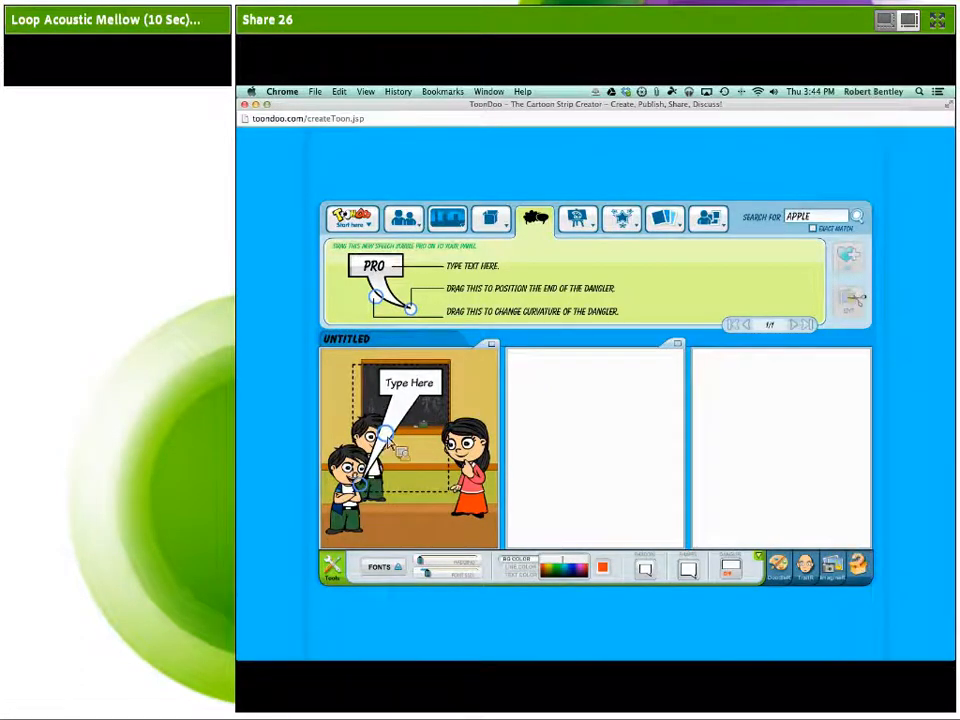
drag(393, 437, 414, 470)
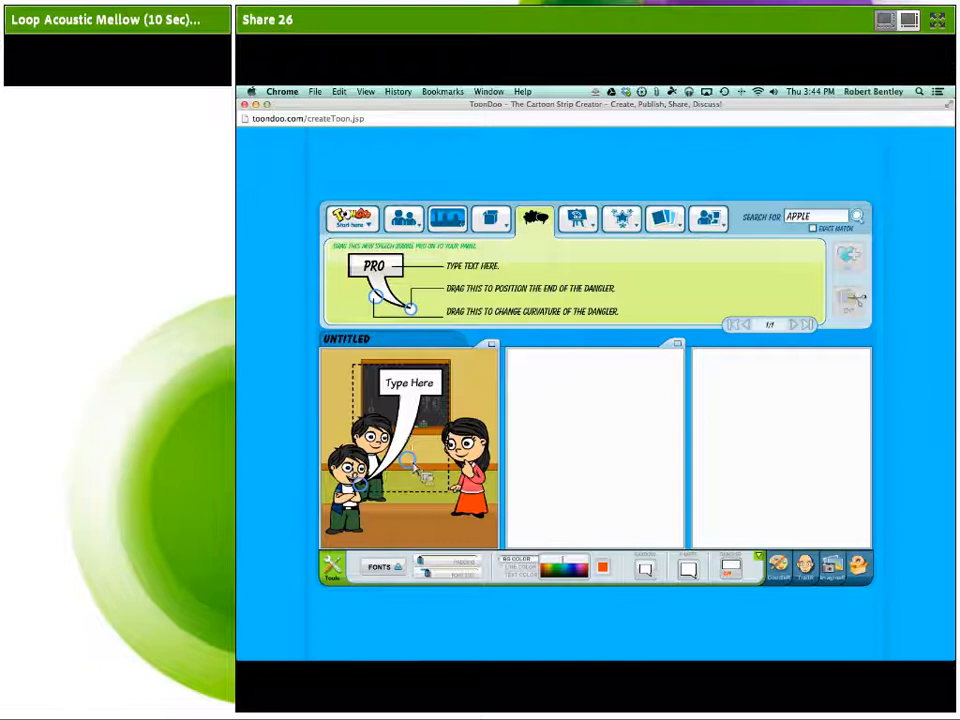
Clear the placeholder text from the first panel's speech bubble.
double_click(424, 390)
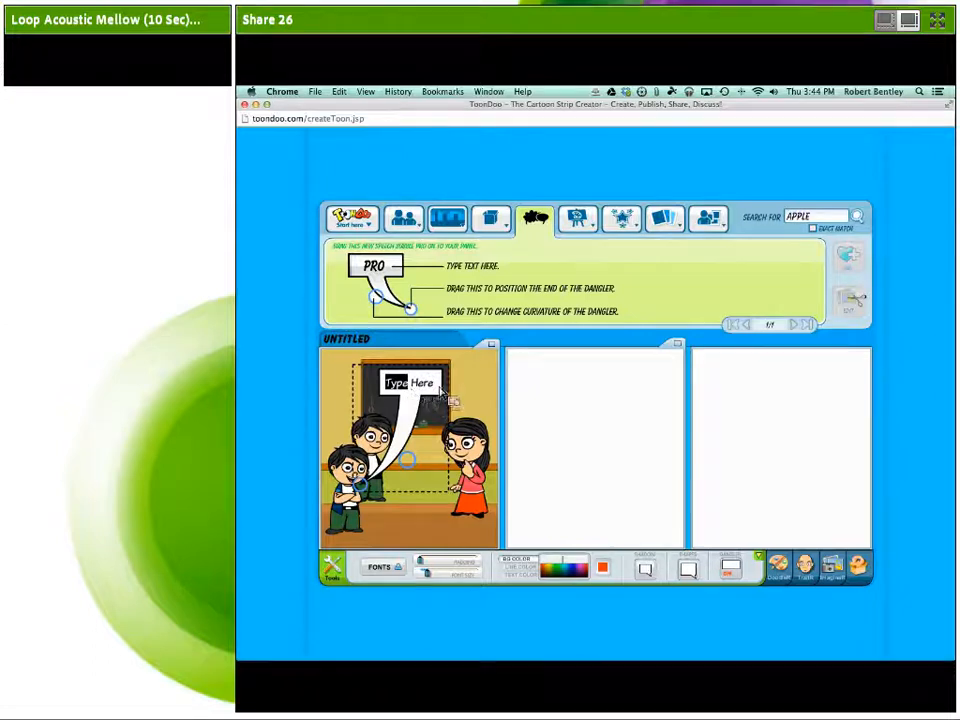
drag(435, 388, 382, 387)
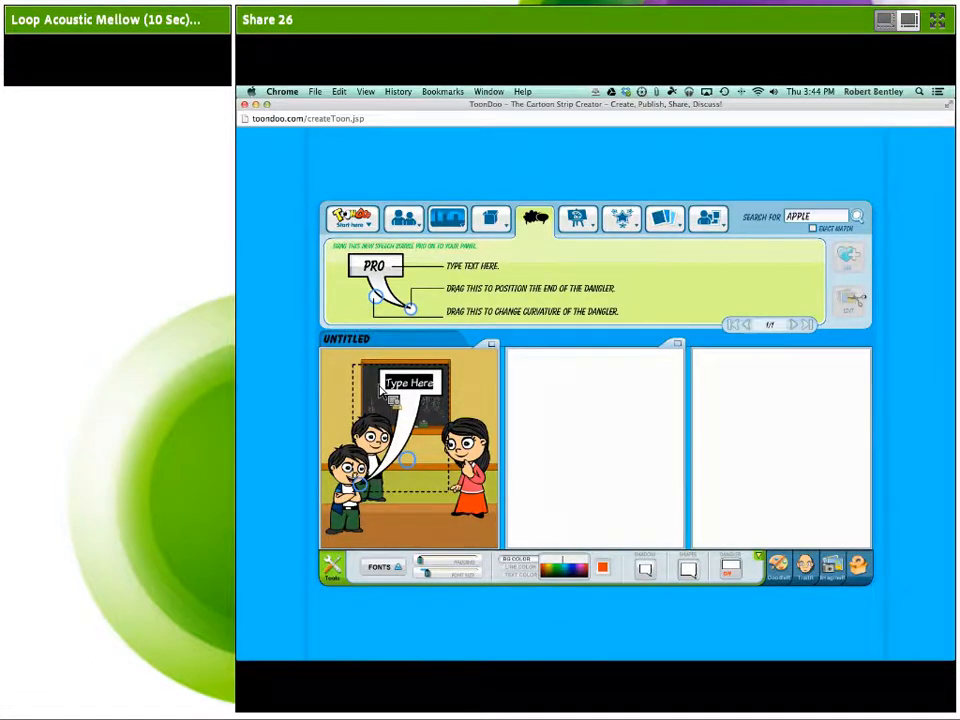
key(BackSpace)
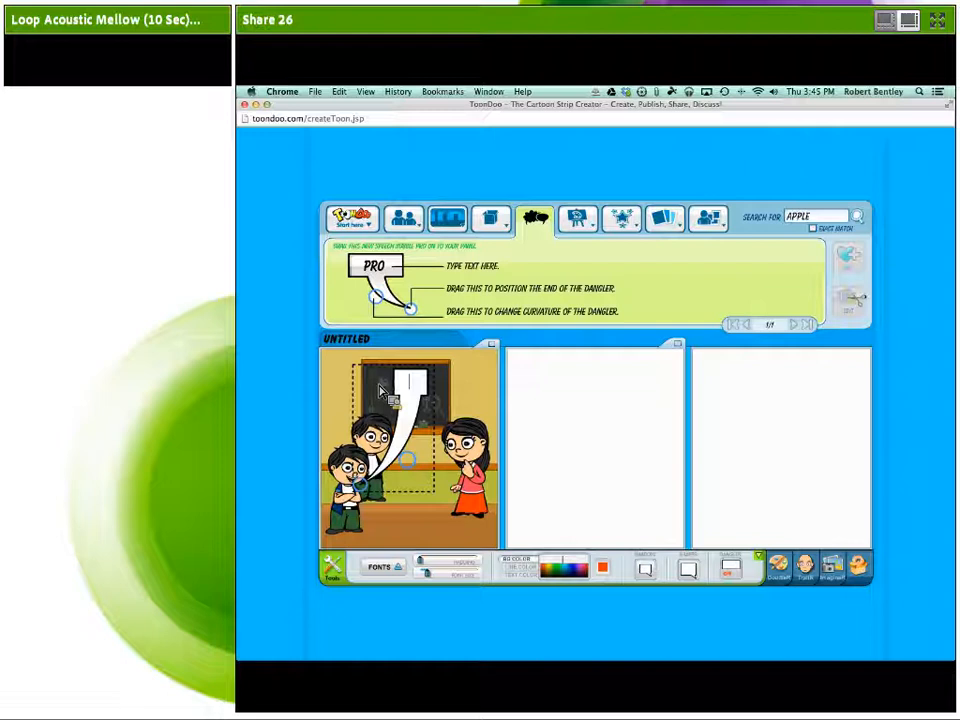
text(Who y)
key(BackSpace)
key(BackSpace)
key(BackSpace)
key(BackSpace)
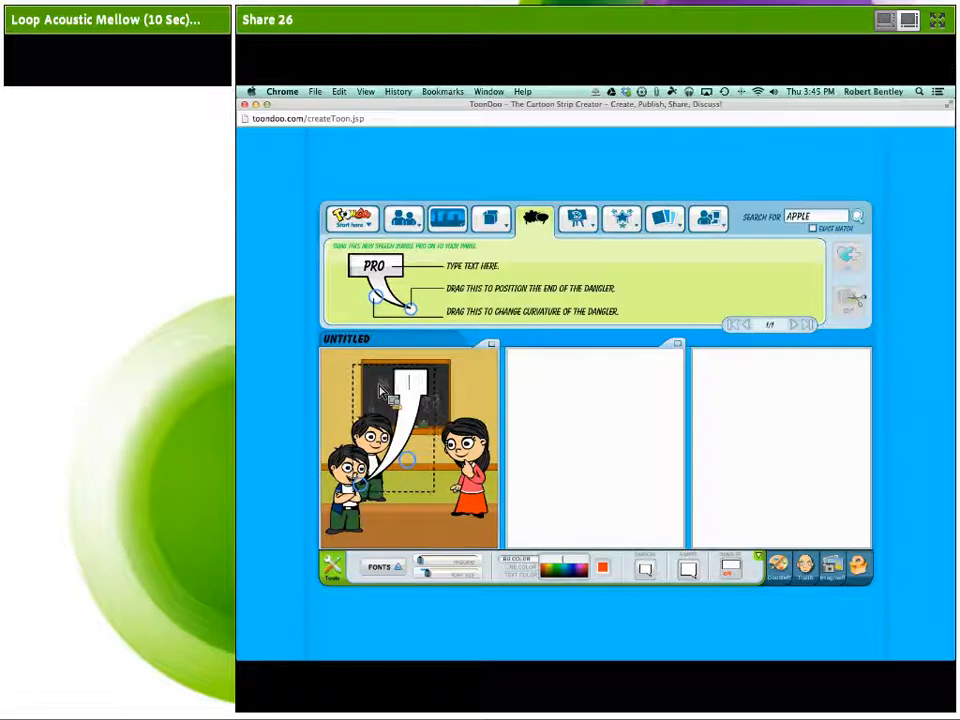
Write the girl's name followed by ", do you know the parts of" in the first panel's speech bubble.
text(Julie)
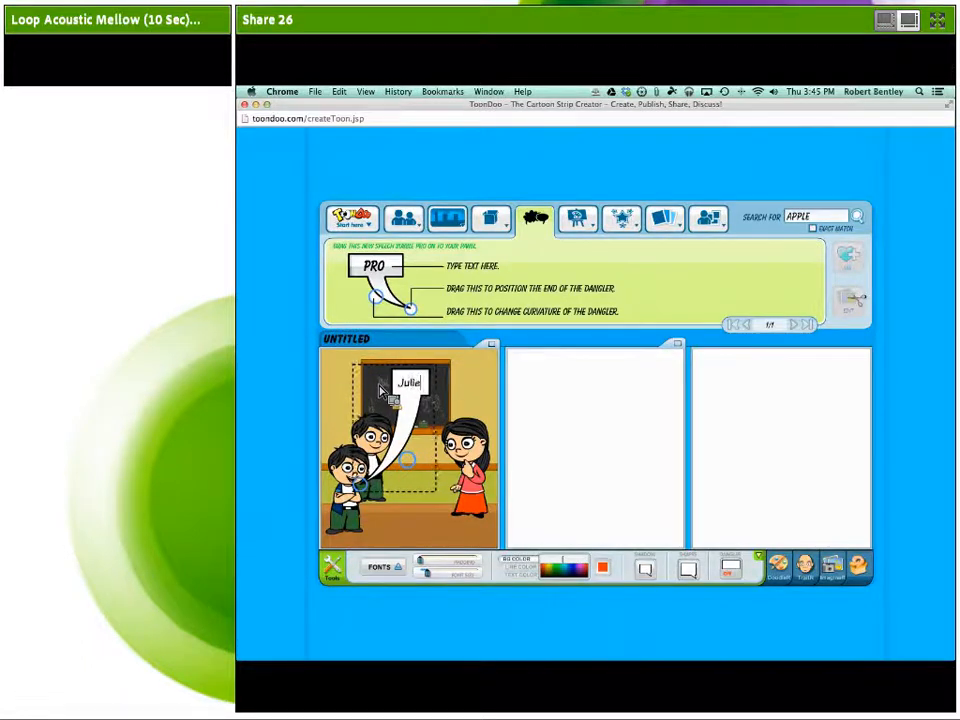
text(, do you k)
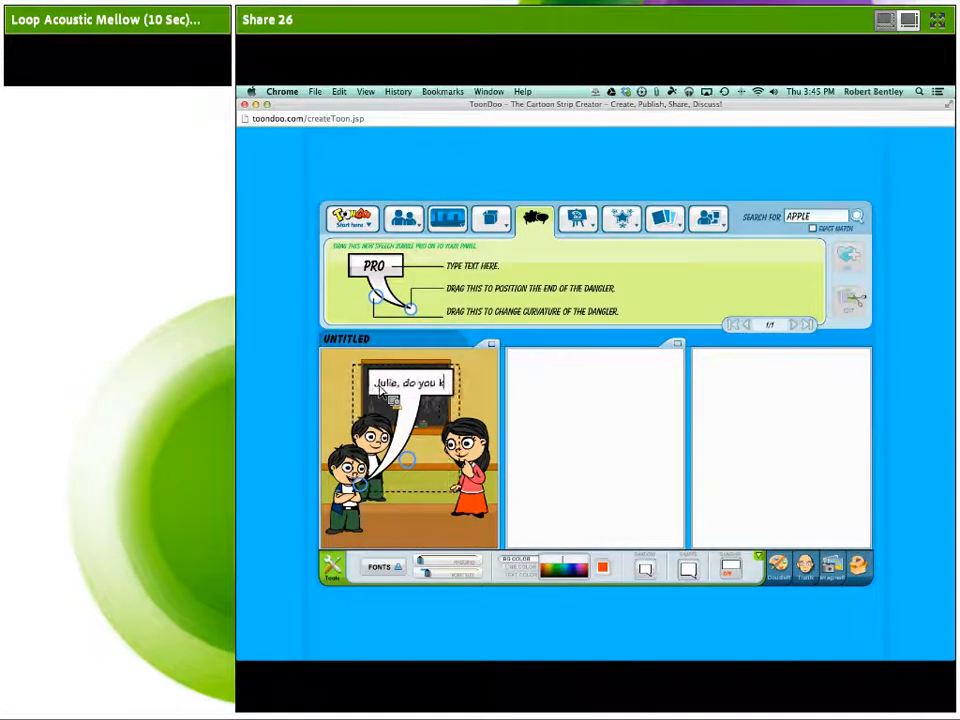
text(now the par)
text(f a)
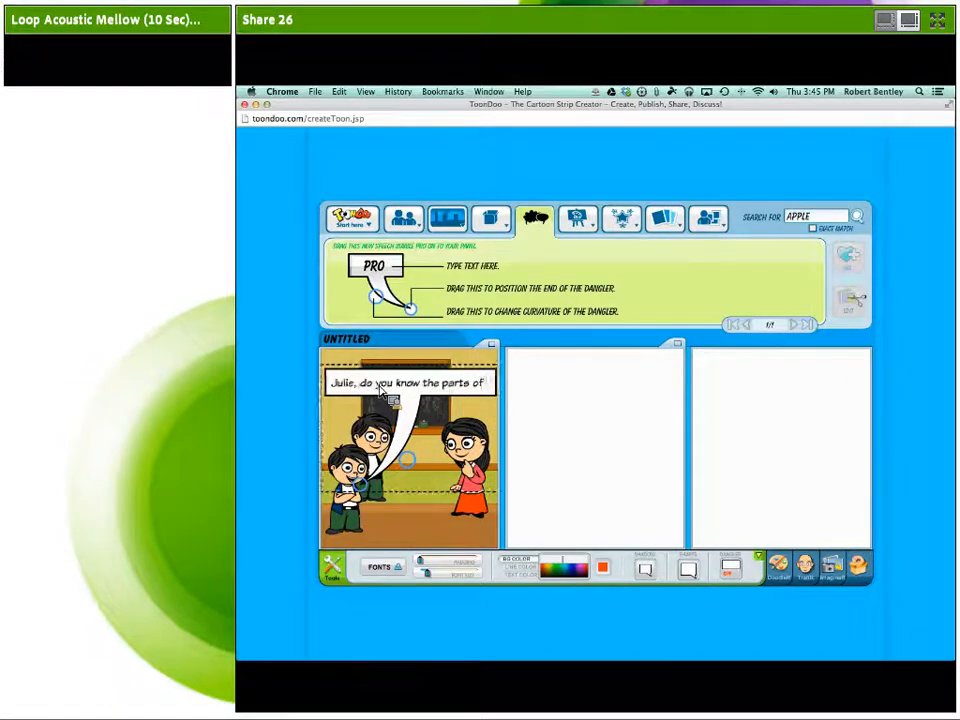
Break the bubble text after "do you know the" and finish it with "parts of speech?" on a second line.
key(BackSpace)
key(BackSpace)
key(BackSpace)
key(BackSpace)
key(BackSpace)
key(BackSpace)
key(BackSpace)
key(BackSpace)
key(BackSpace)
key(BackSpace)
key(BackSpace)
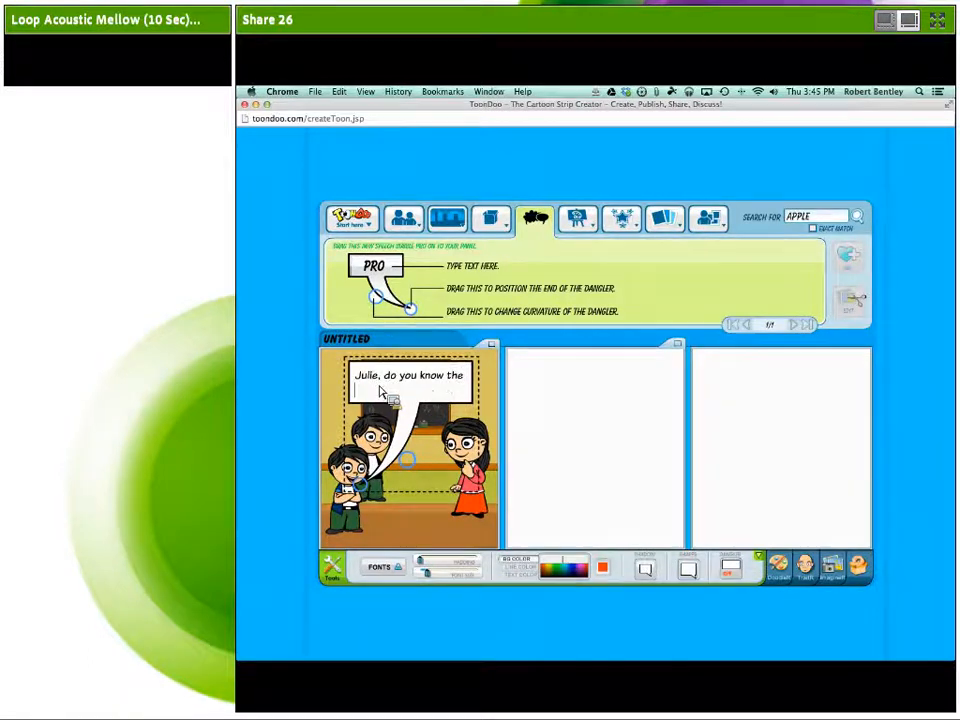
text(part)
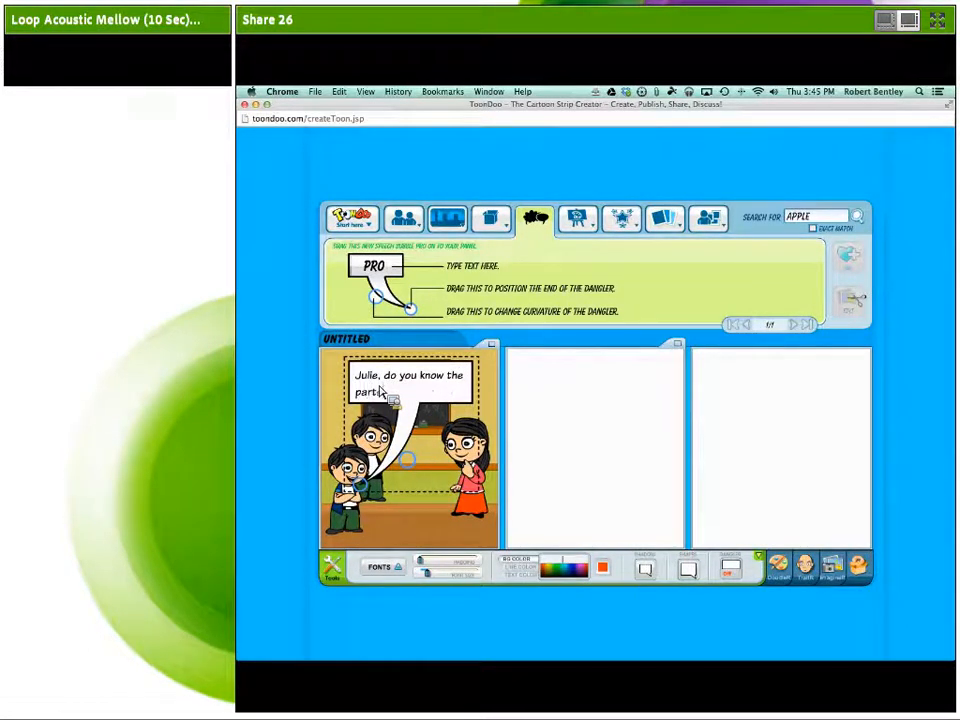
text( of speech?s)
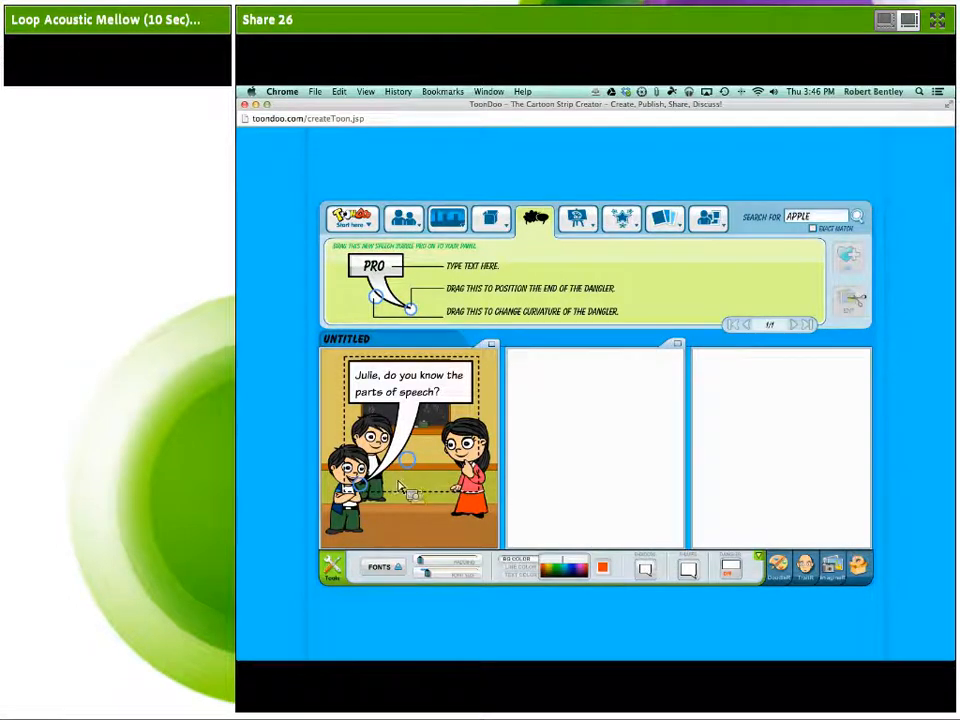
Copy the completed first panel into the empty second panel.
click(465, 524)
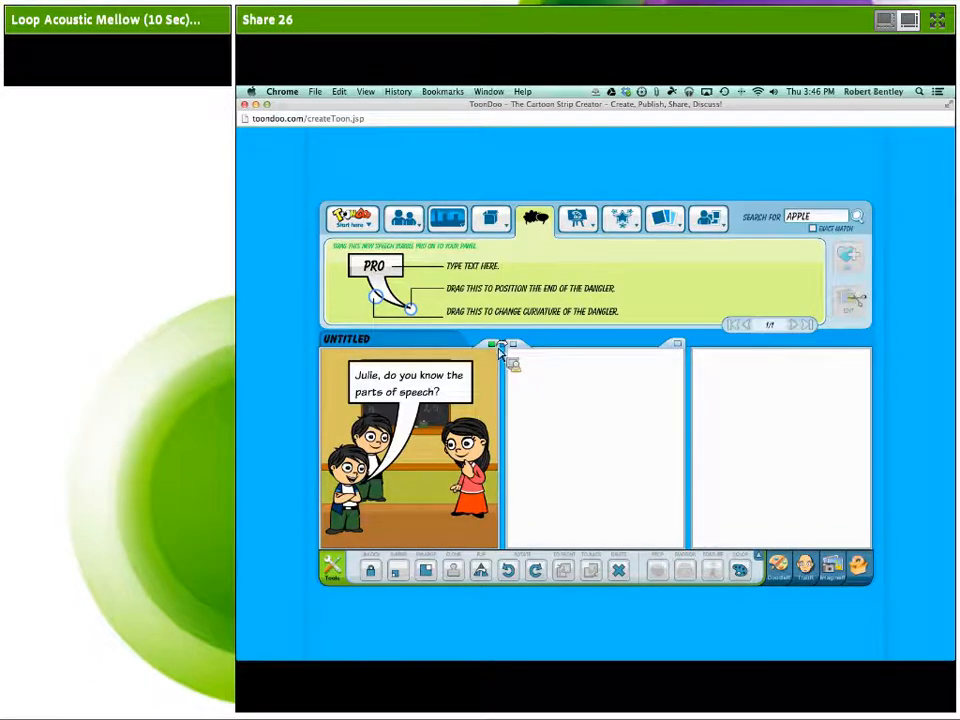
click(500, 350)
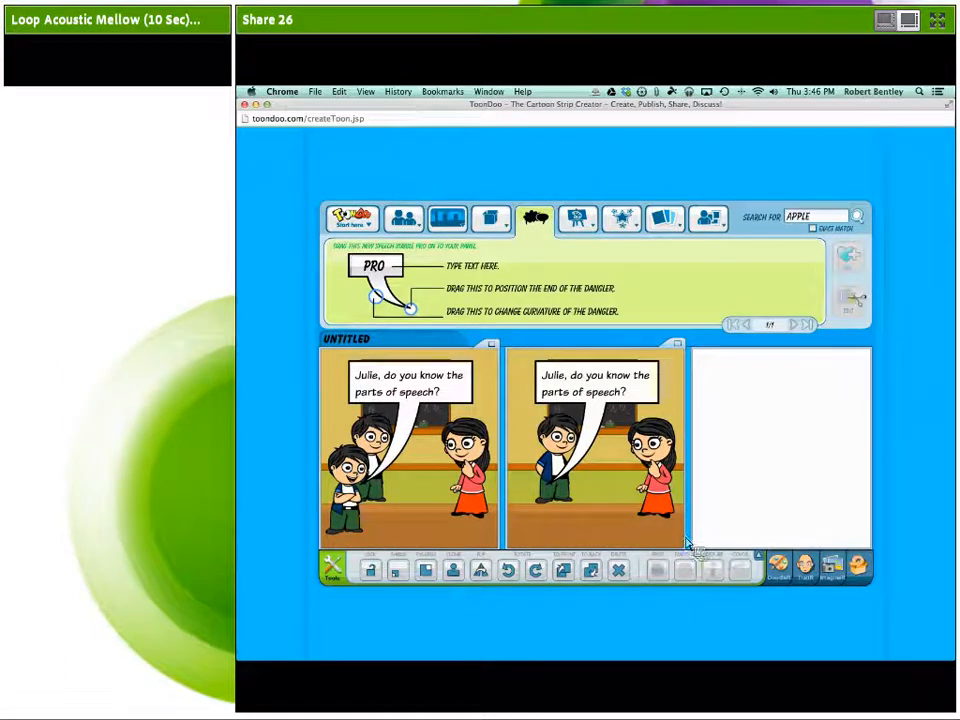
click(354, 493)
click(432, 500)
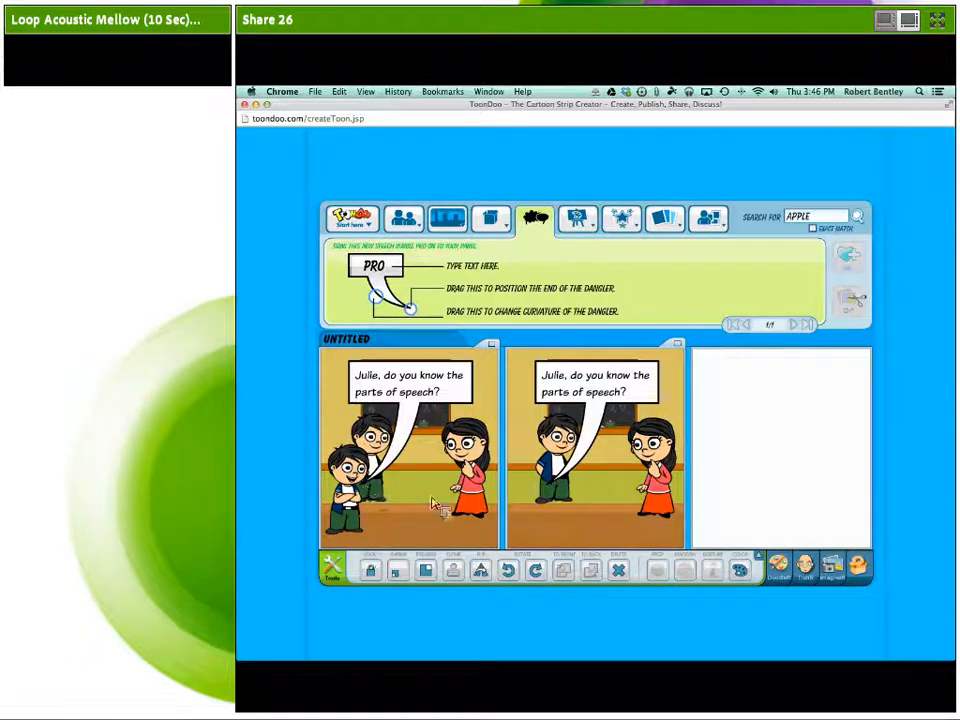
click(502, 346)
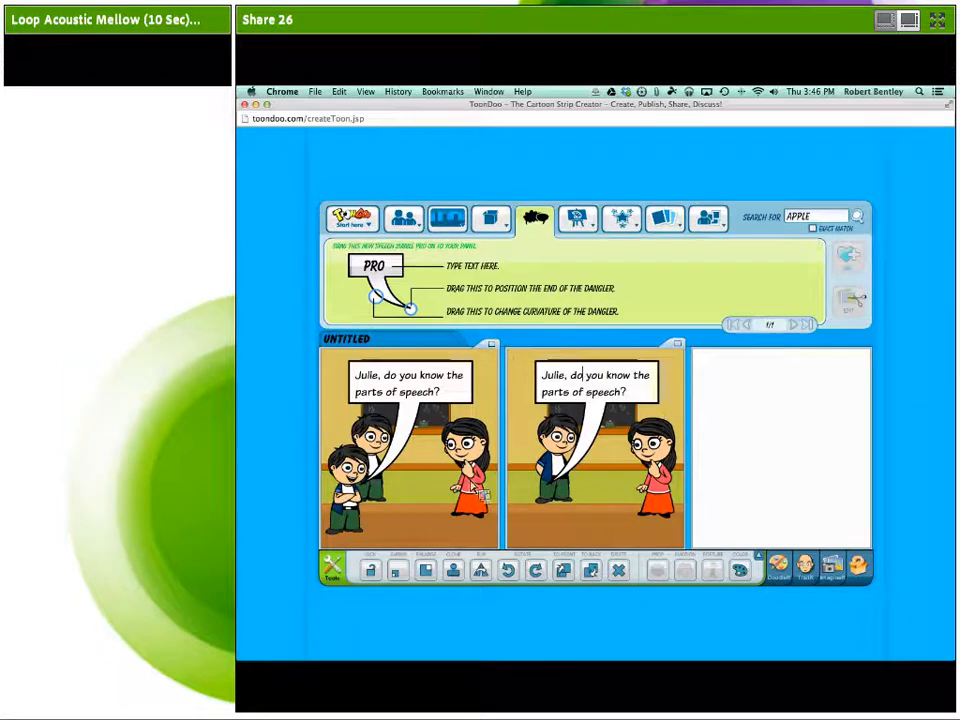
Clone the boy in the second panel, place the copy in front of him, and give the rear boy an unhappy expression.
click(556, 465)
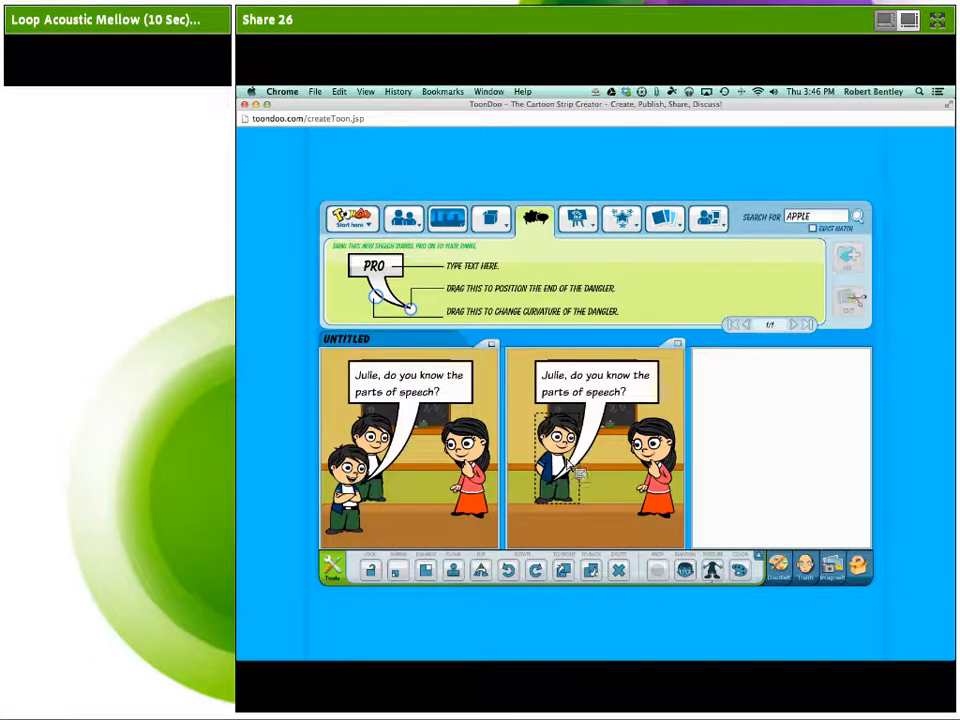
click(448, 573)
mouse_move(577, 491)
mouse_down()
mouse_move(538, 513)
mouse_move(546, 530)
mouse_up()
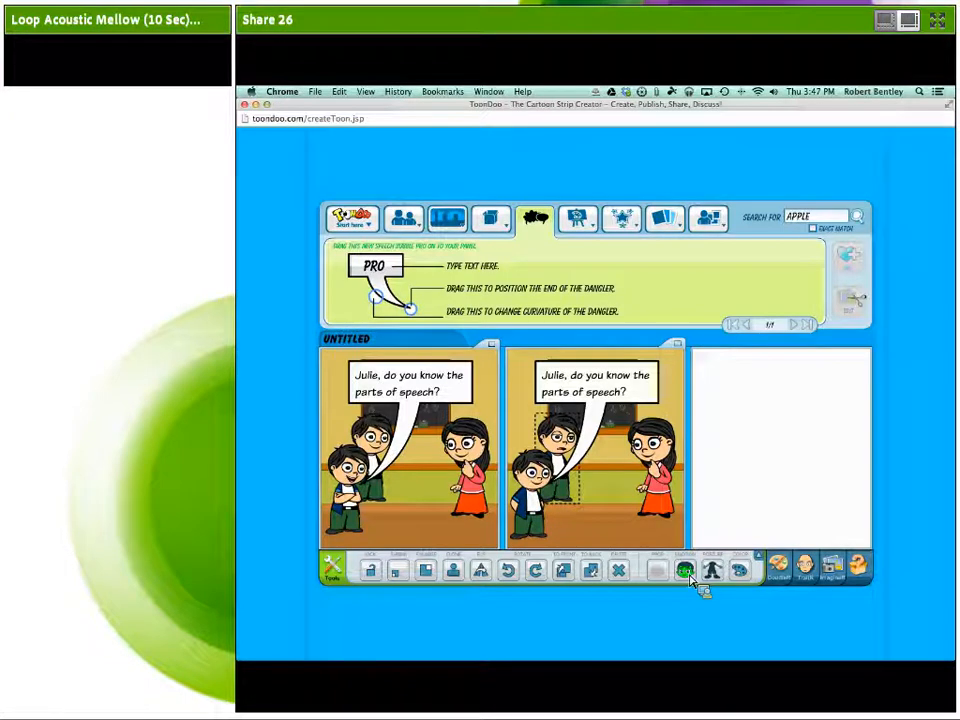
Point the second panel's speech bubble dangler at the girl's mouth and curve it toward the boys.
click(577, 483)
drag(577, 483, 642, 460)
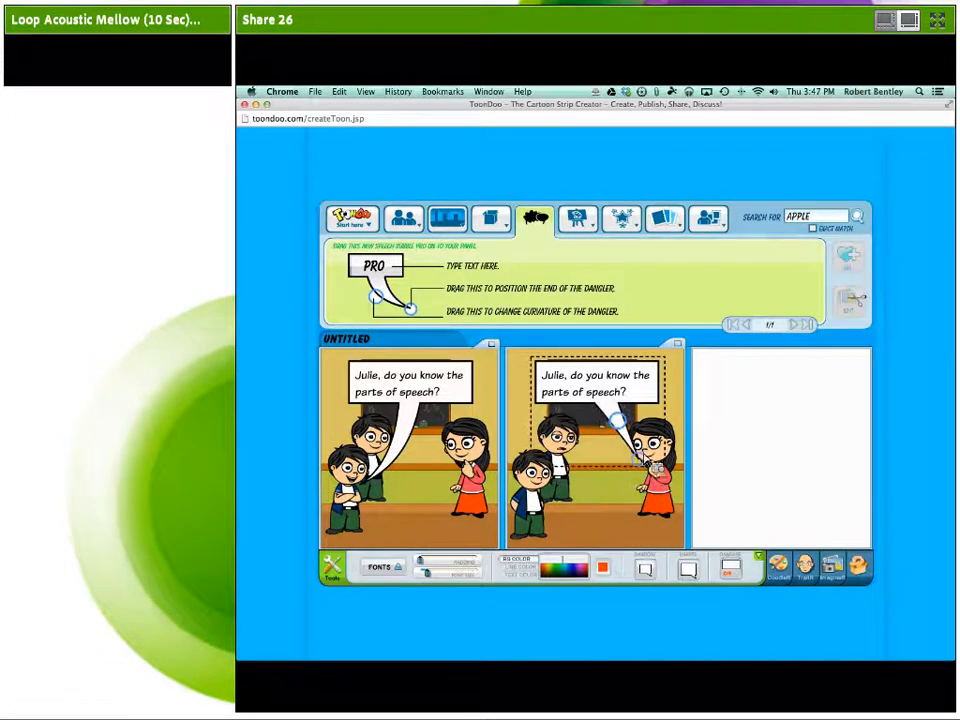
drag(617, 421, 597, 441)
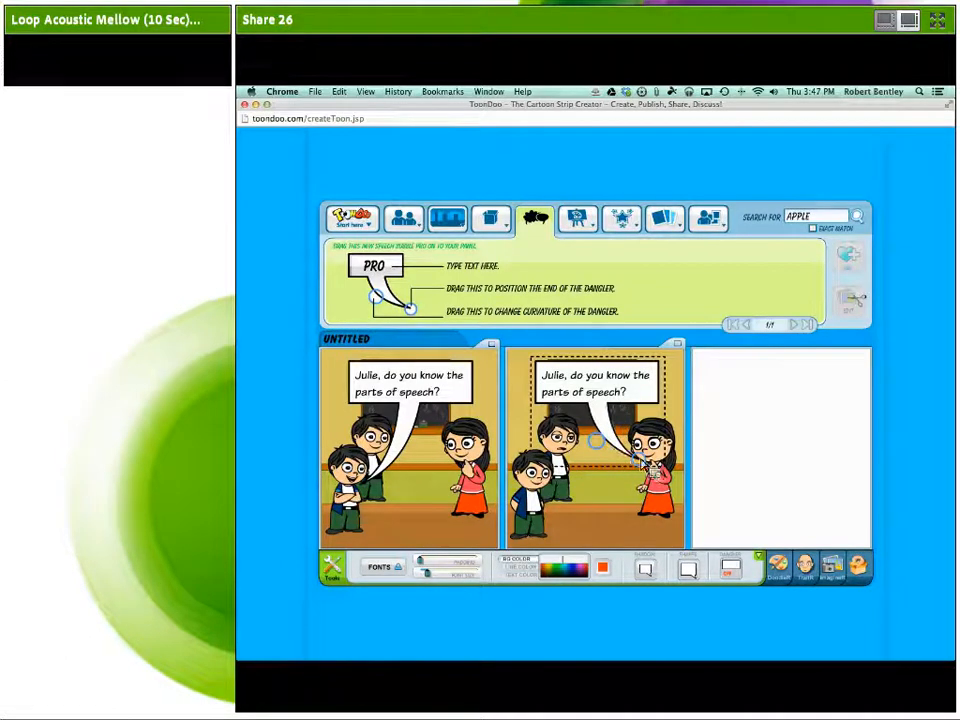
Replace the second panel's bubble text with "Well, there's the beginning of the speech, the middle, and the end..." on three lines.
drag(628, 395, 540, 386)
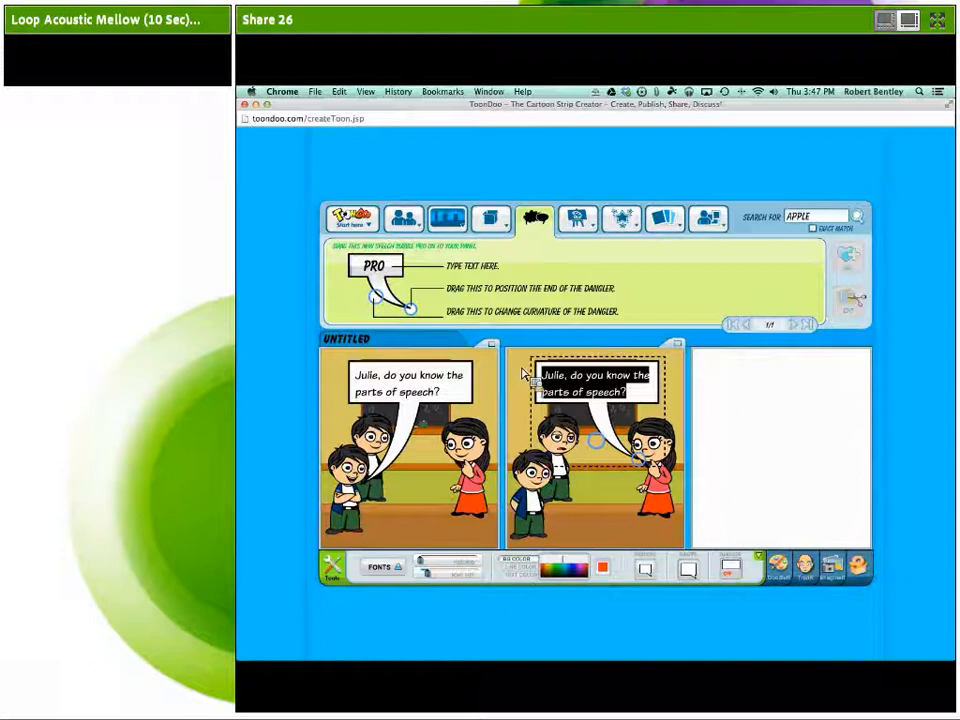
text(Well, there)
text('s the beginnin)
text(g of)
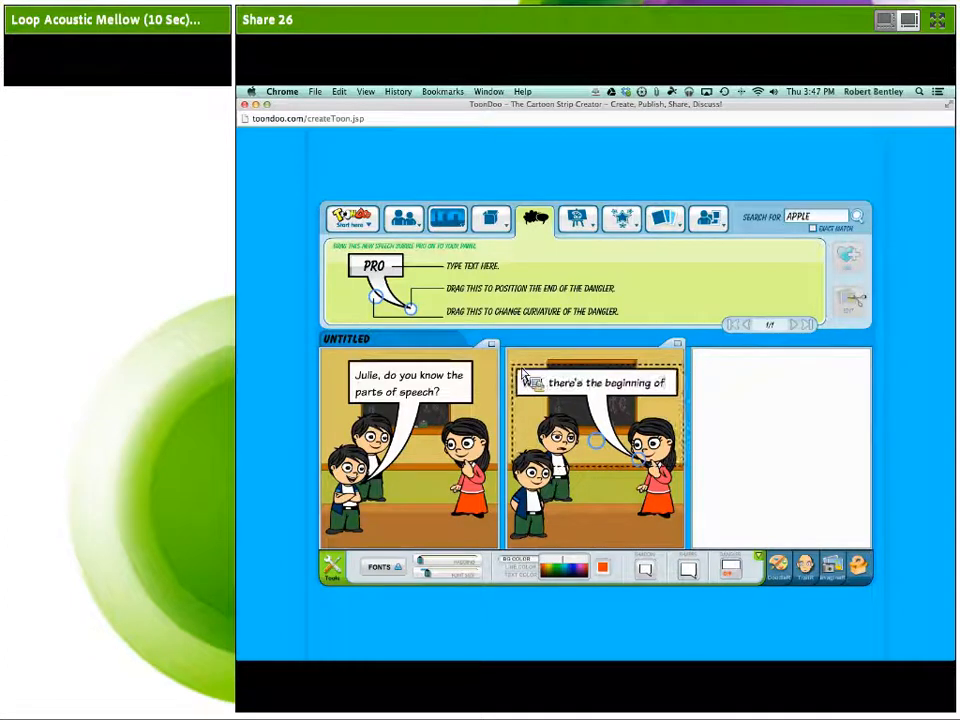
key(Return)
text(the speech, the middle, and the)
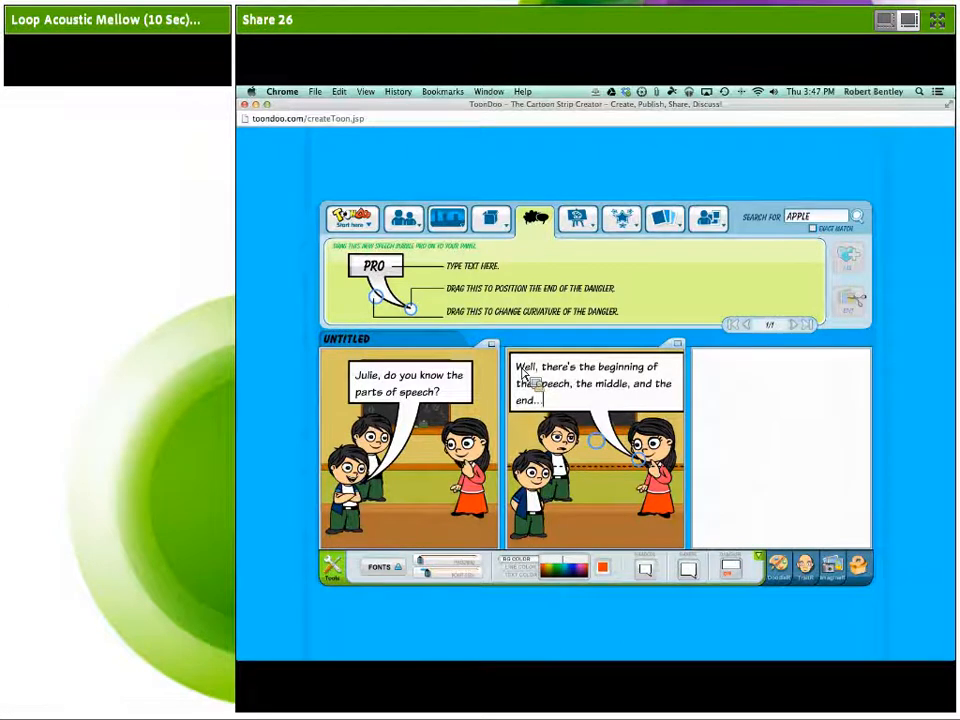
Copy the second panel's scene and speech bubble into the empty third panel.
click(653, 527)
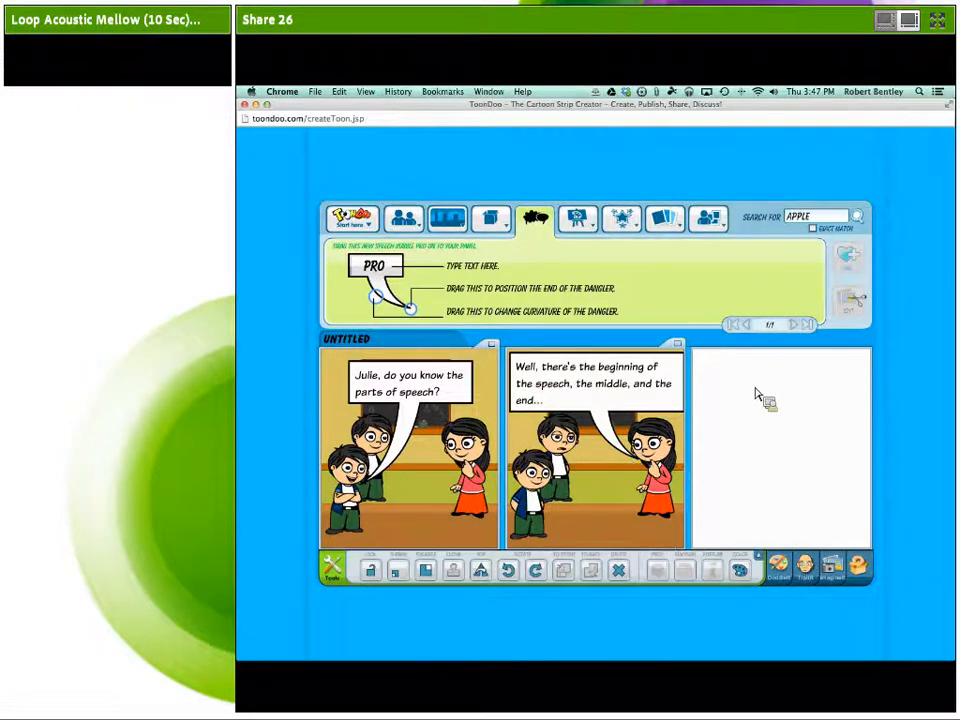
click(684, 347)
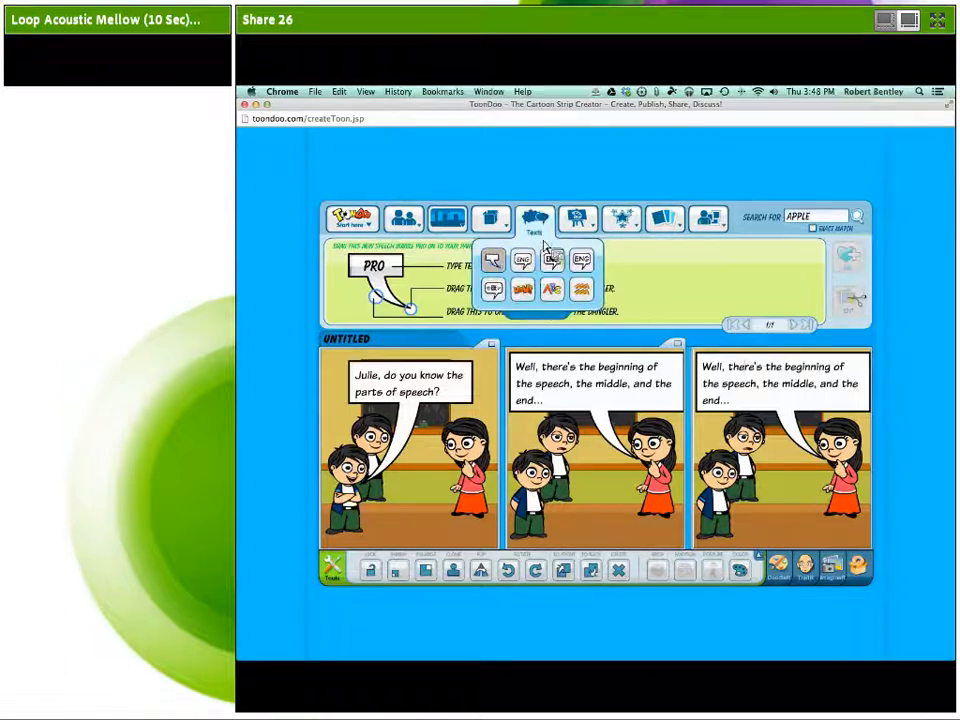
Look through the Brushmen galleries, going to page 3 of one set and opening the second set of figures.
mouse_move(578, 228)
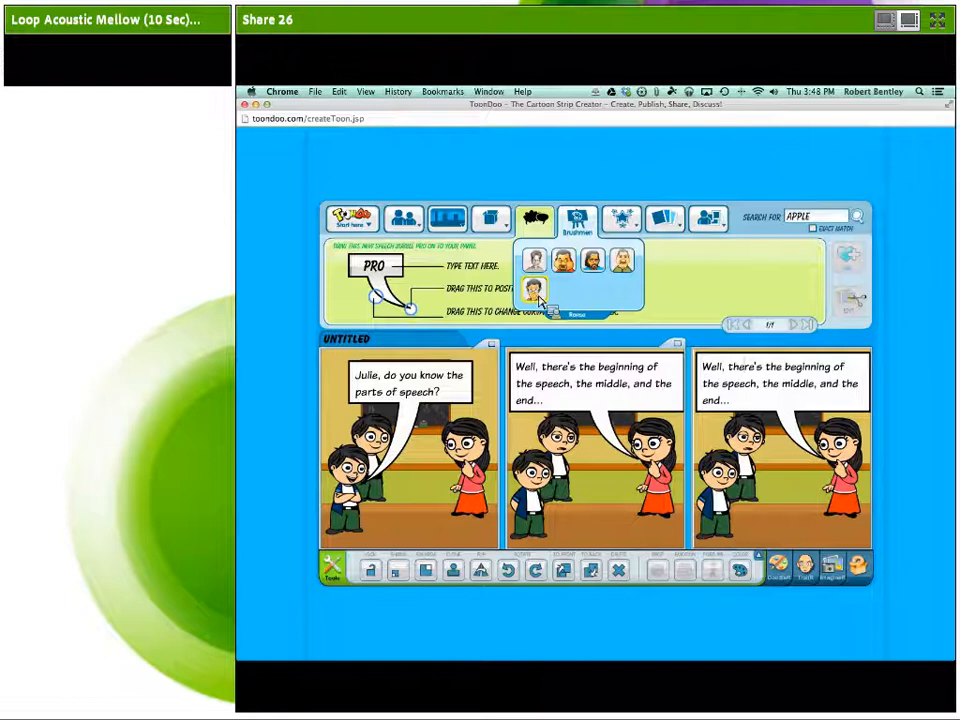
mouse_move(578, 236)
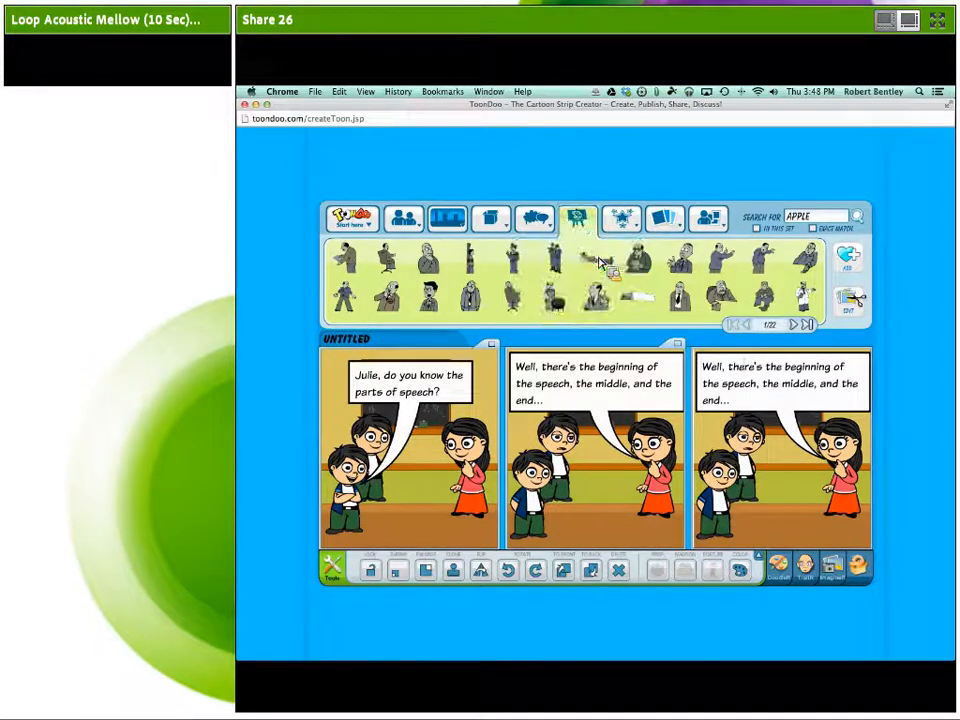
click(795, 325)
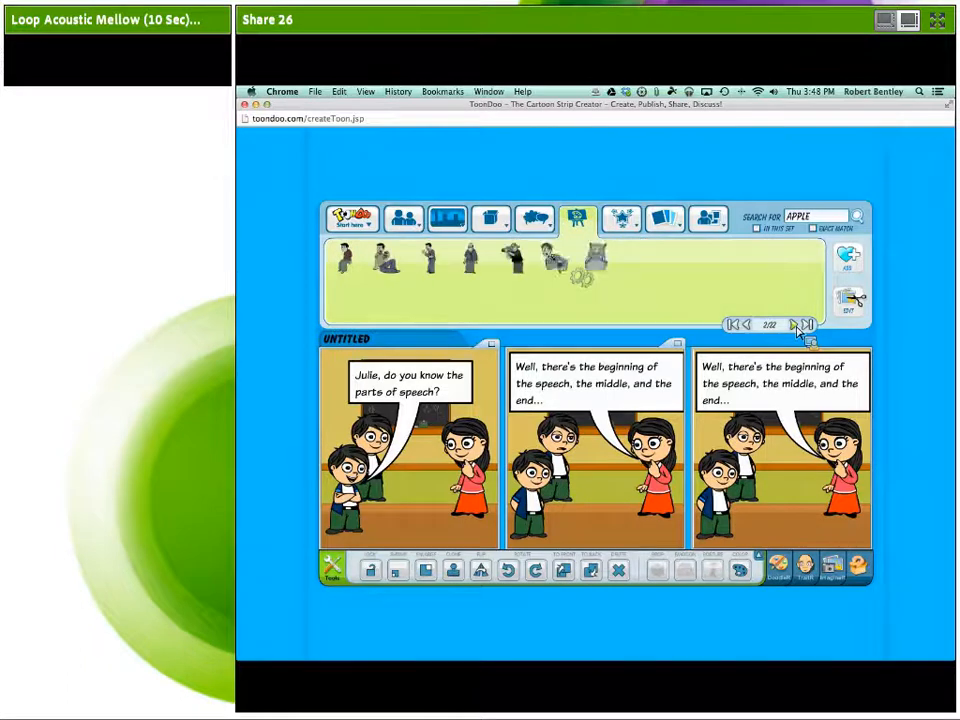
click(797, 326)
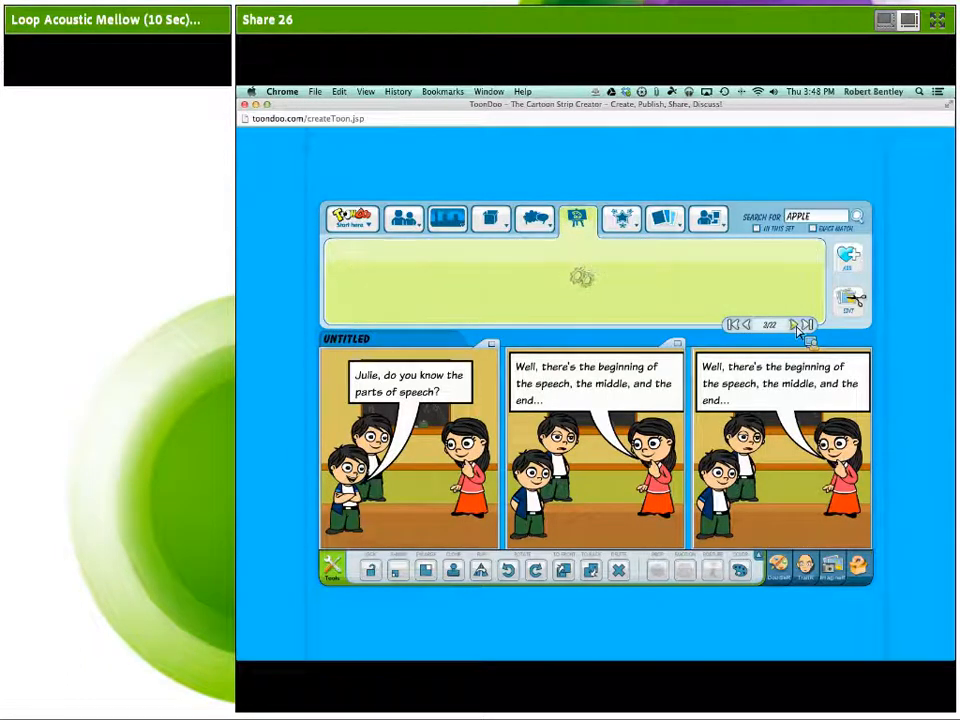
mouse_move(578, 222)
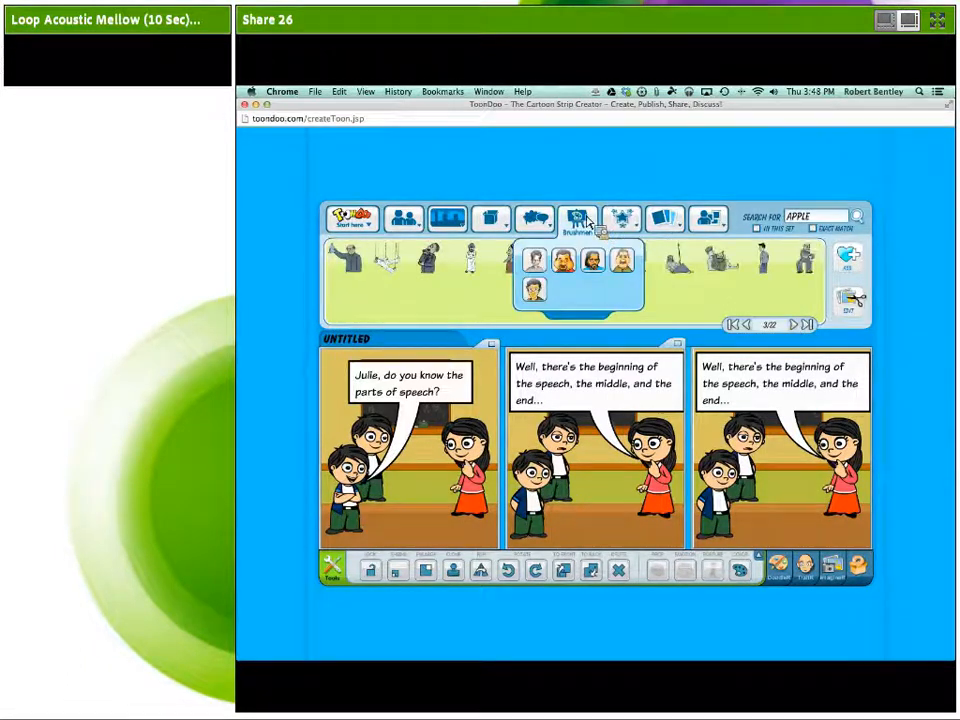
click(576, 268)
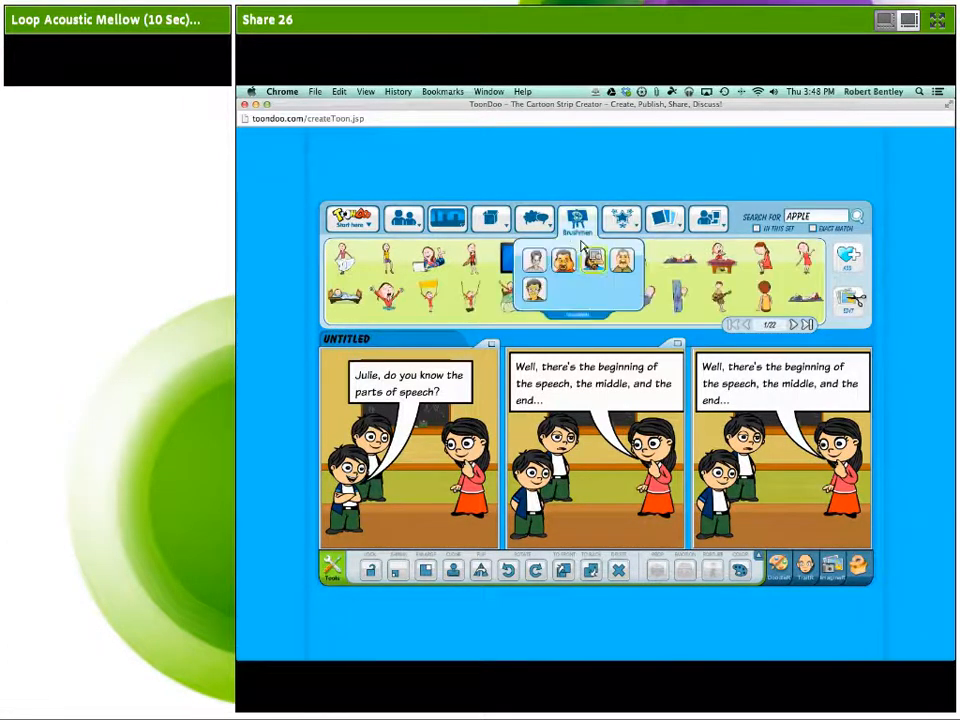
mouse_move(577, 220)
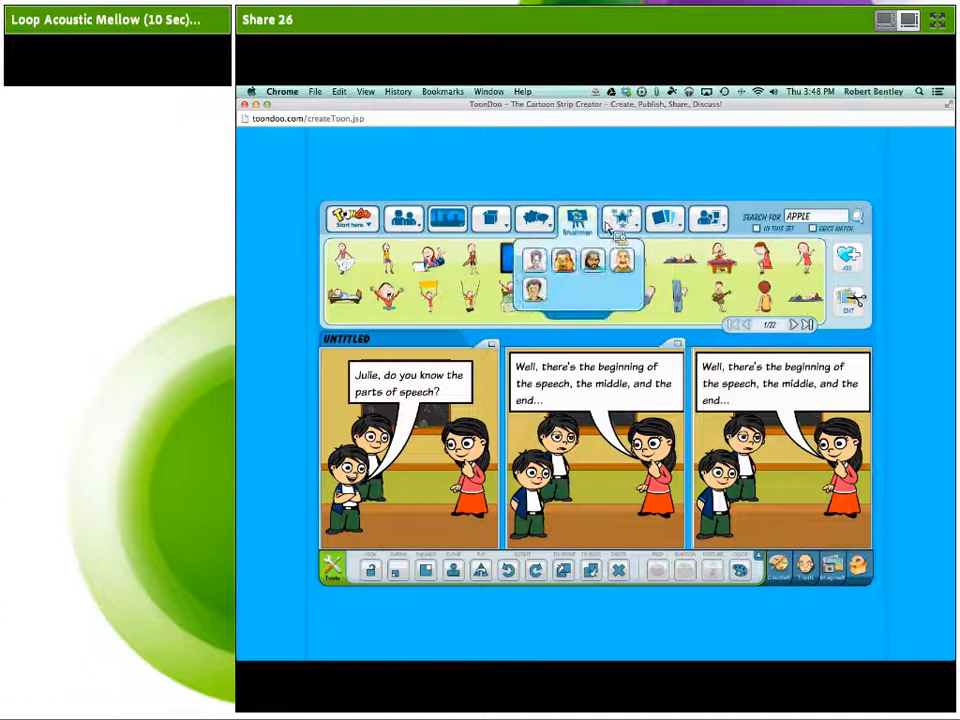
Look through the third Special gallery of costumed girl figures and the second Characters gallery.
mouse_move(621, 224)
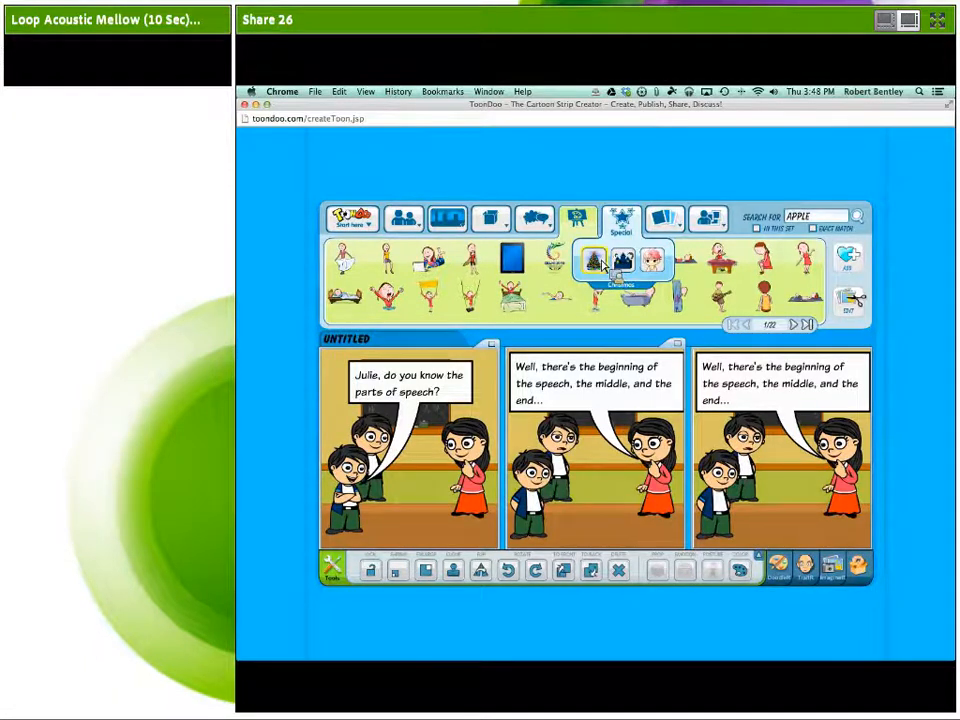
click(652, 263)
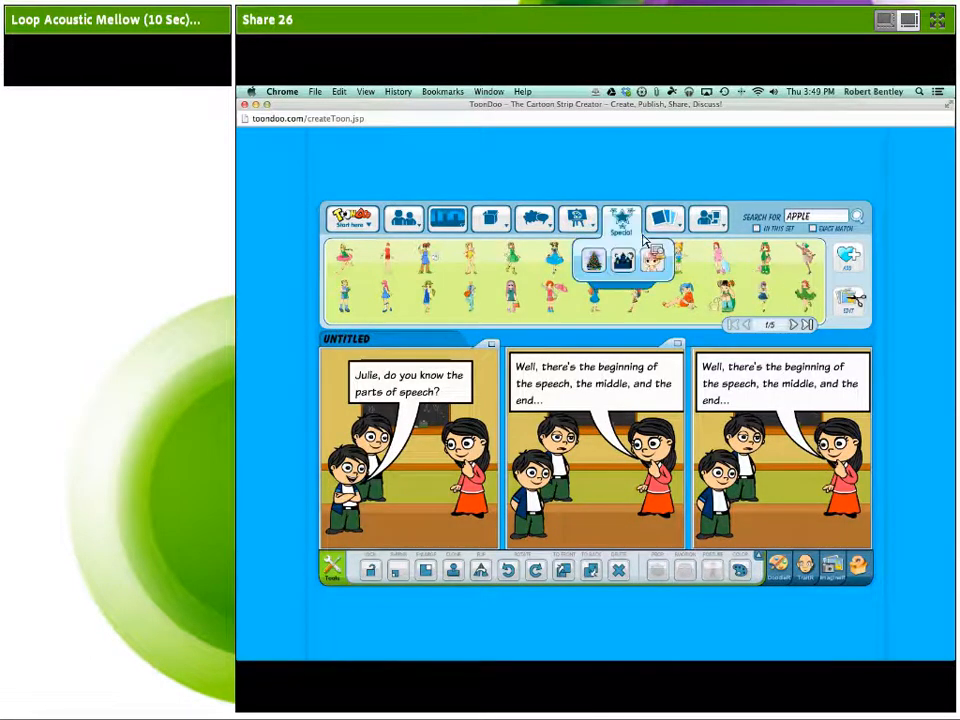
mouse_move(672, 228)
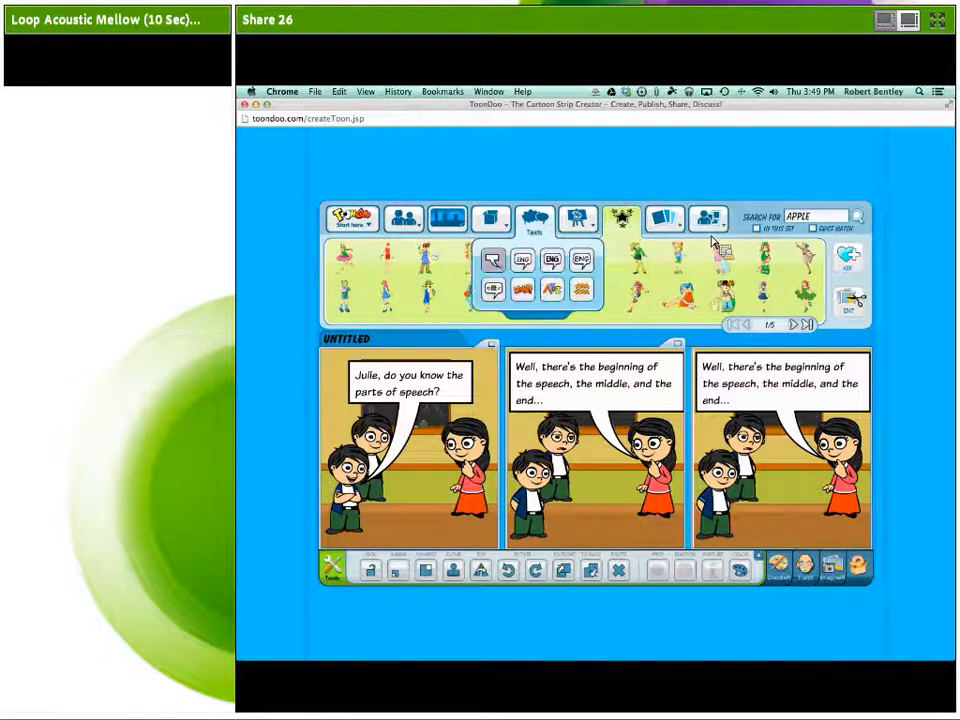
mouse_move(505, 228)
mouse_move(400, 223)
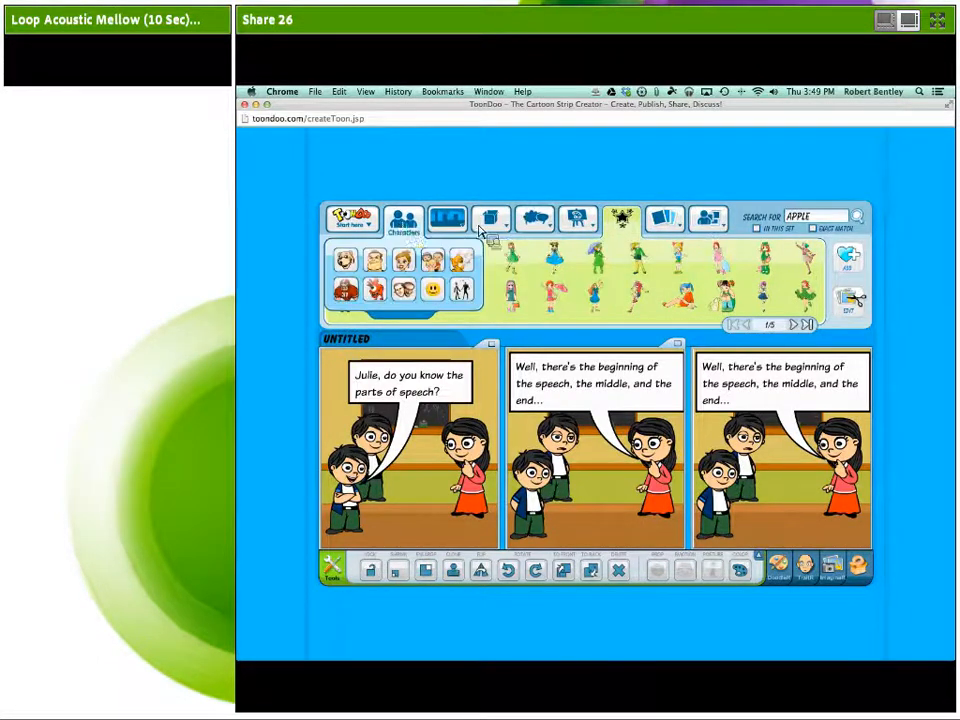
click(388, 262)
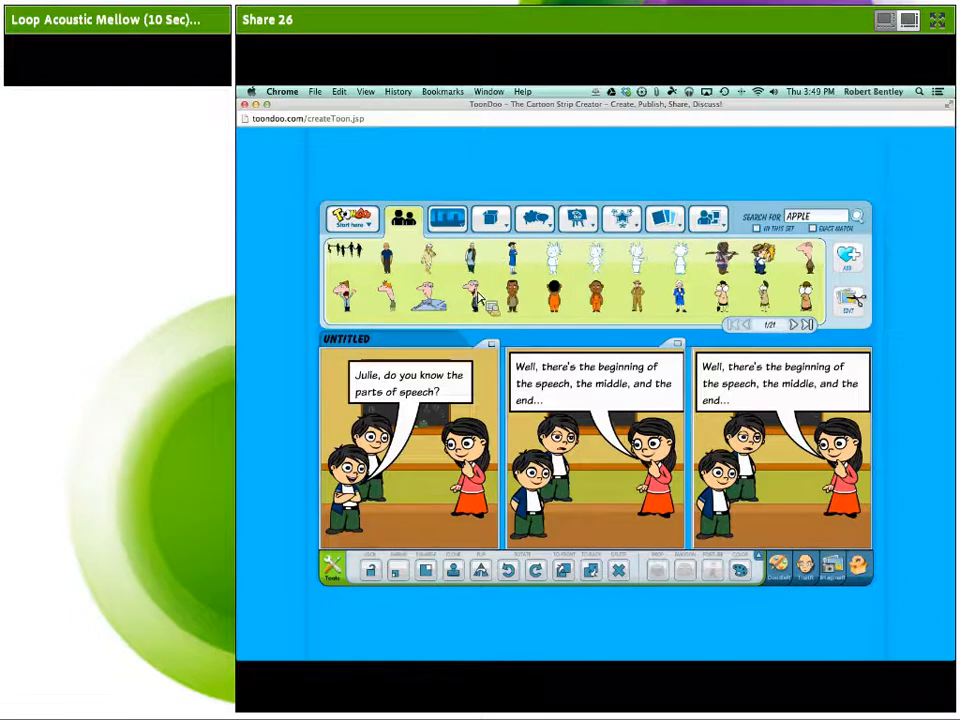
Look at the ImagineR image editor with its blank diamond-shaped mask, and close it without adding an image.
mouse_move(478, 298)
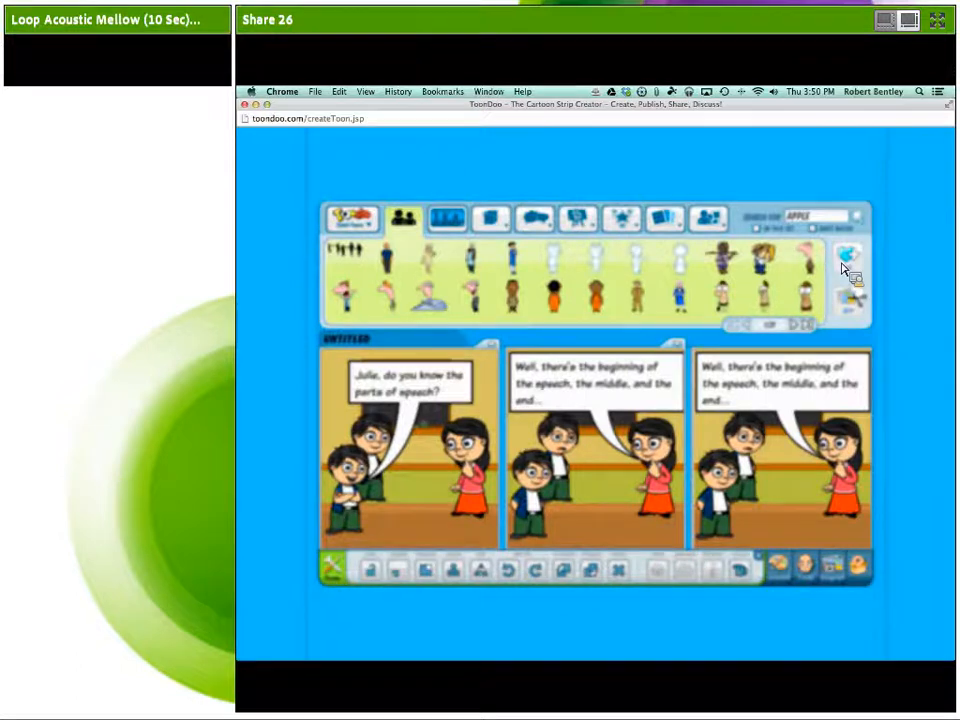
click(843, 266)
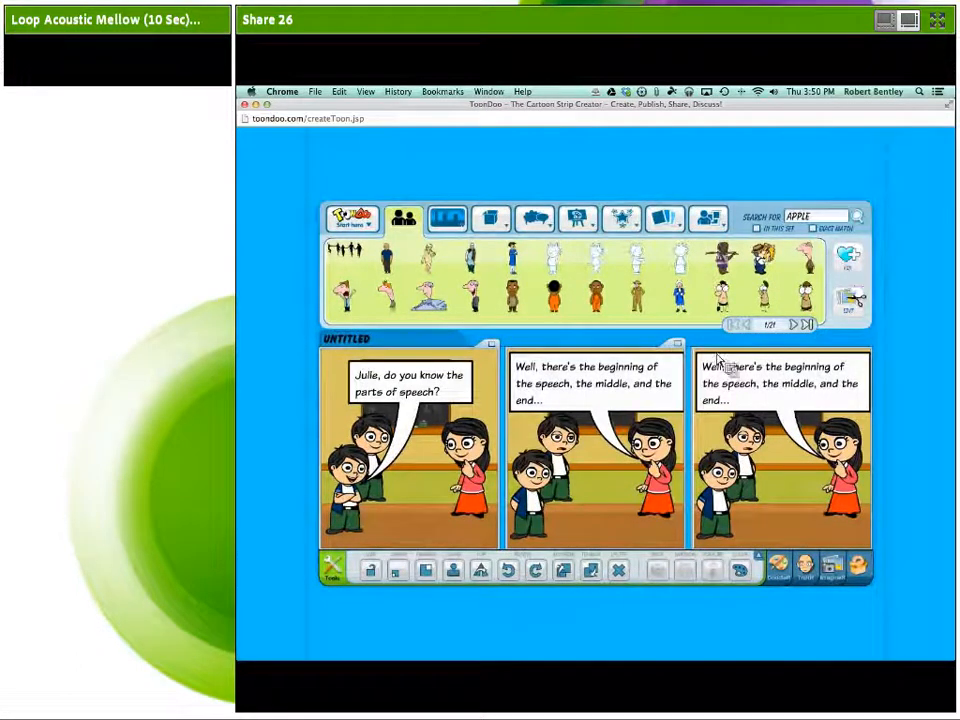
mouse_move(709, 221)
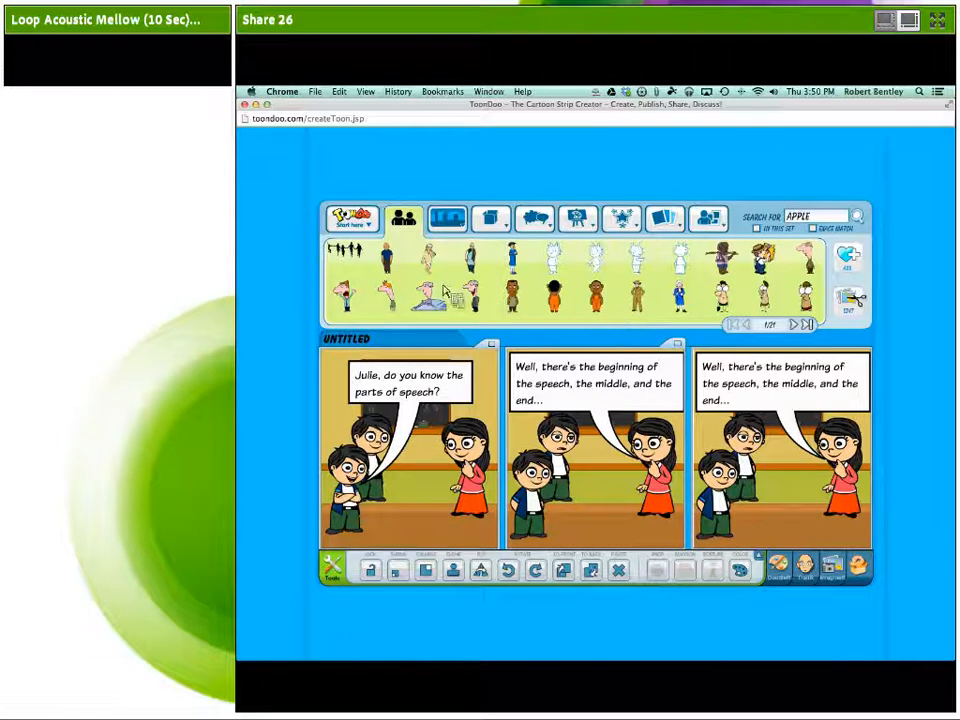
drag(480, 300, 788, 313)
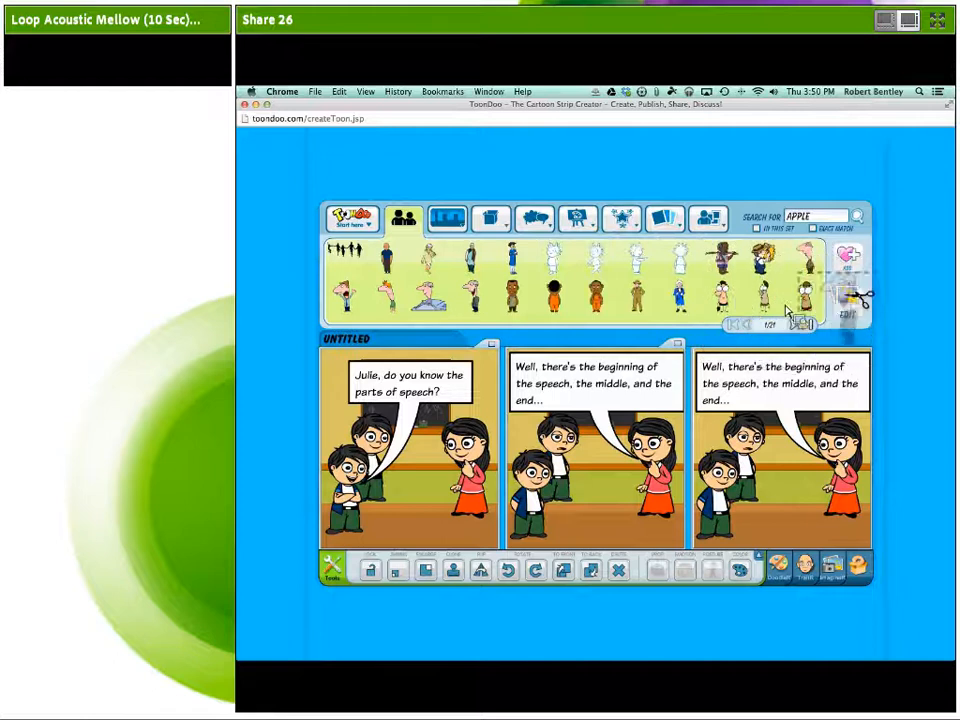
click(856, 316)
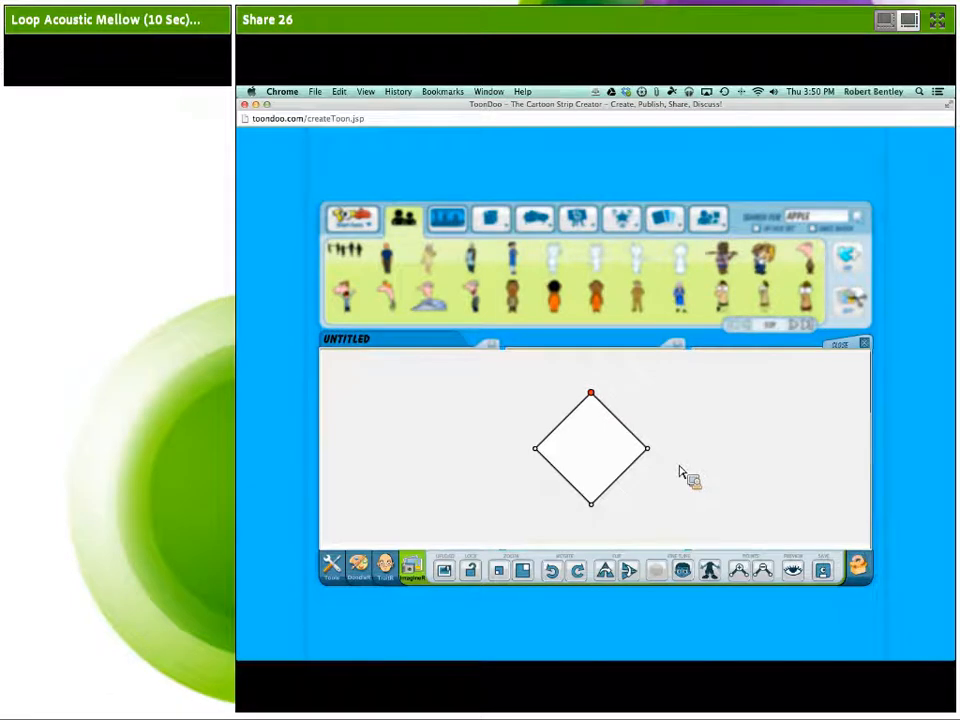
click(865, 344)
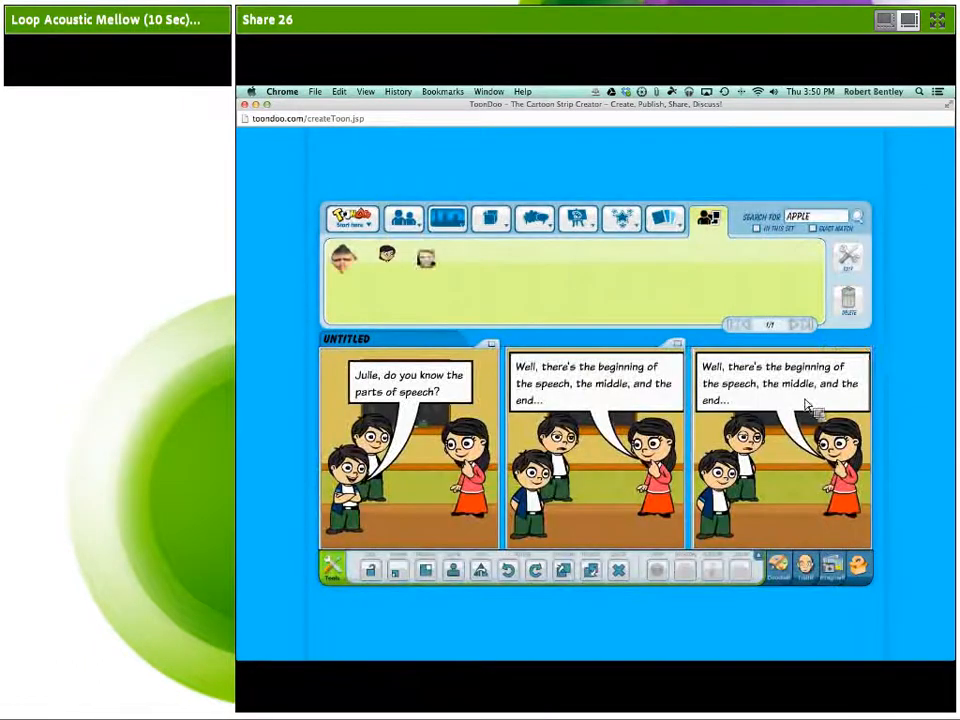
Check the personal gallery's saved items and return to the Men set of characters.
click(663, 218)
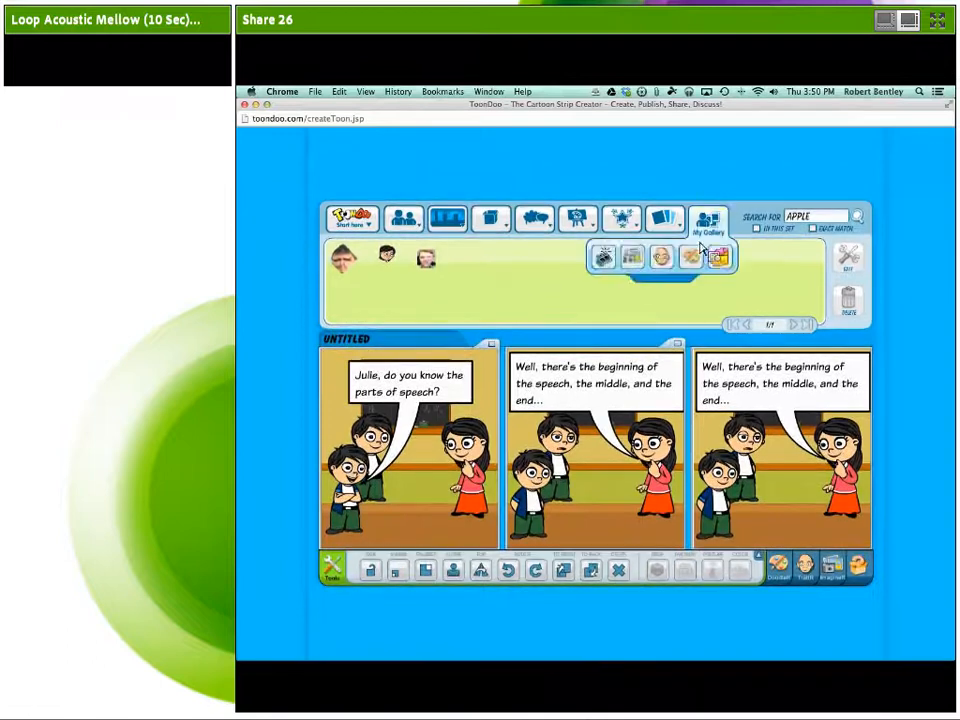
click(403, 218)
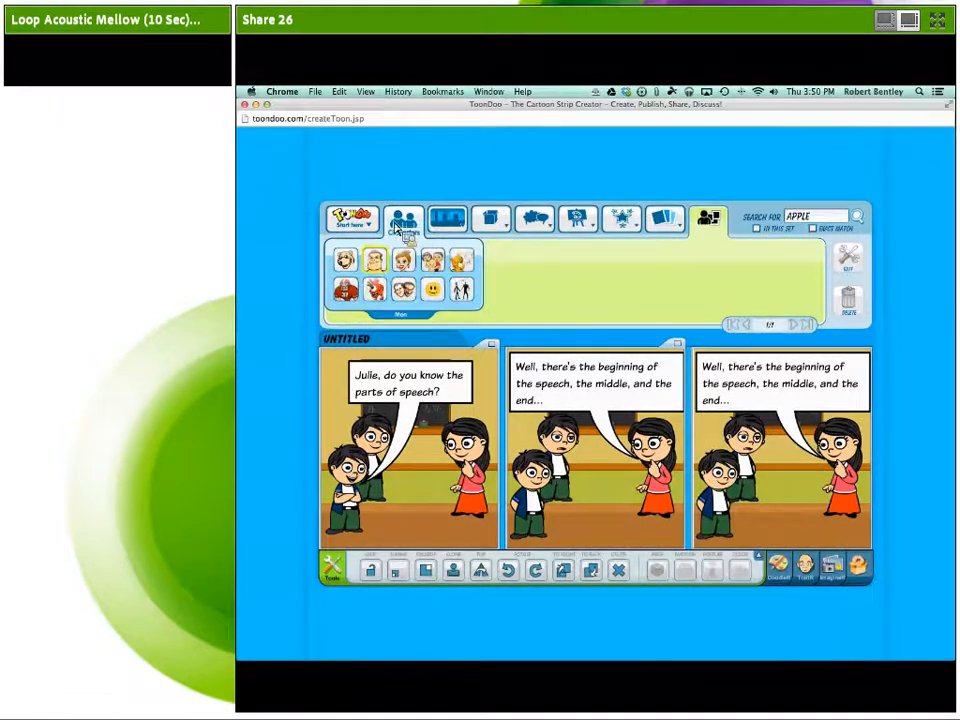
click(390, 258)
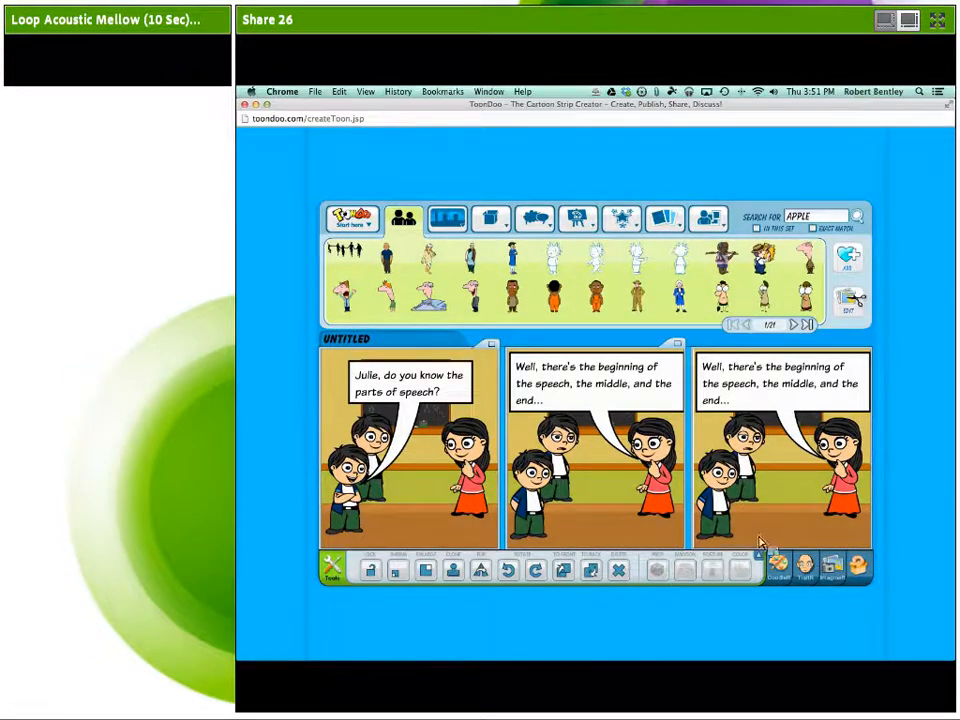
With DoodleR, scribble a black line beside the first panel's speech bubble and a purple one across its floor.
click(790, 580)
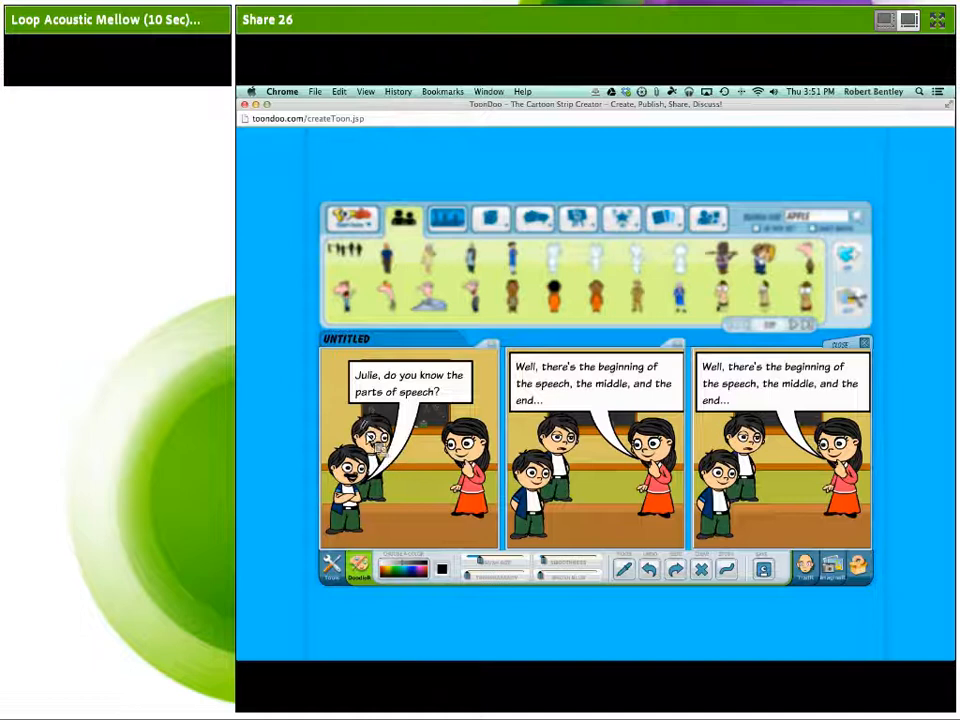
mouse_move(333, 370)
mouse_down()
mouse_move(330, 387)
mouse_move(351, 412)
mouse_up()
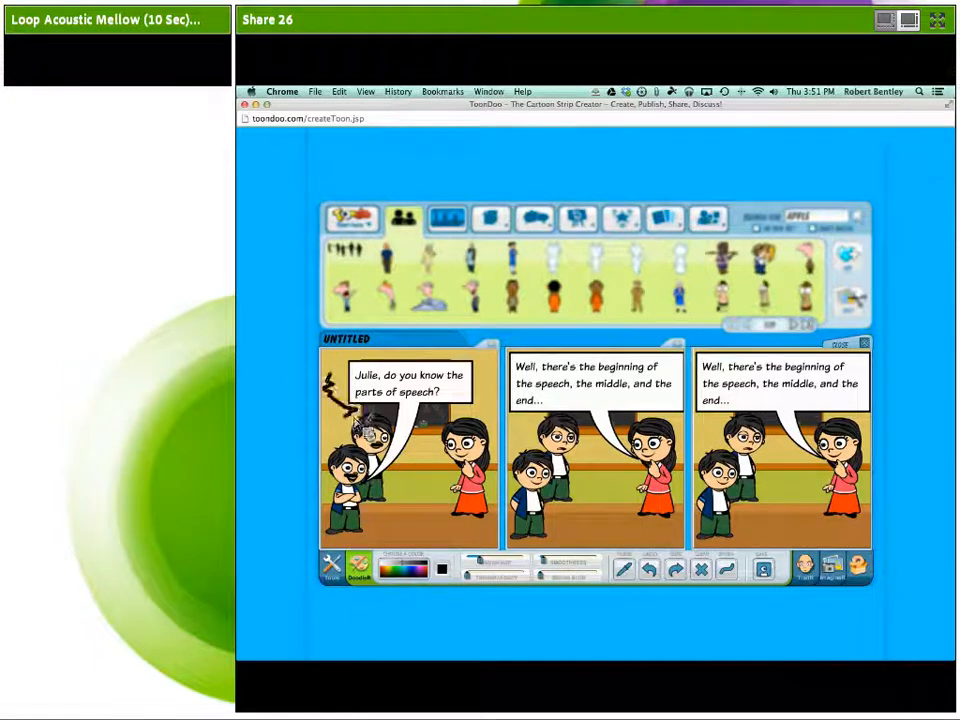
click(420, 575)
mouse_move(432, 524)
mouse_down()
mouse_move(410, 532)
mouse_move(463, 535)
mouse_up()
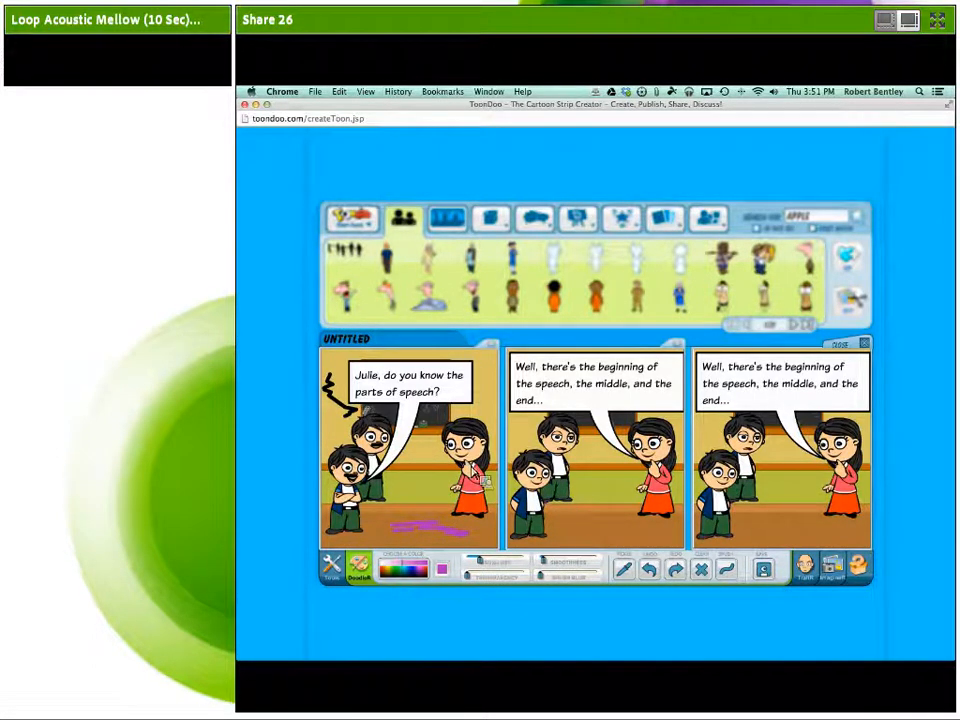
Open the TraitR character creator and select the sample face's nose and upper head to see their options.
click(776, 578)
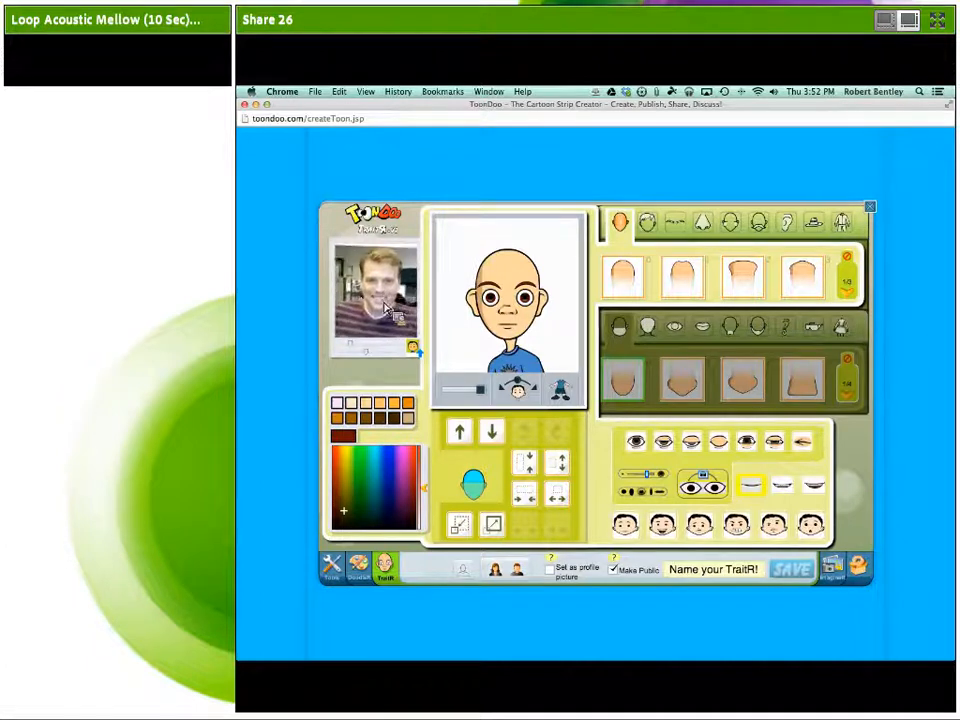
click(511, 316)
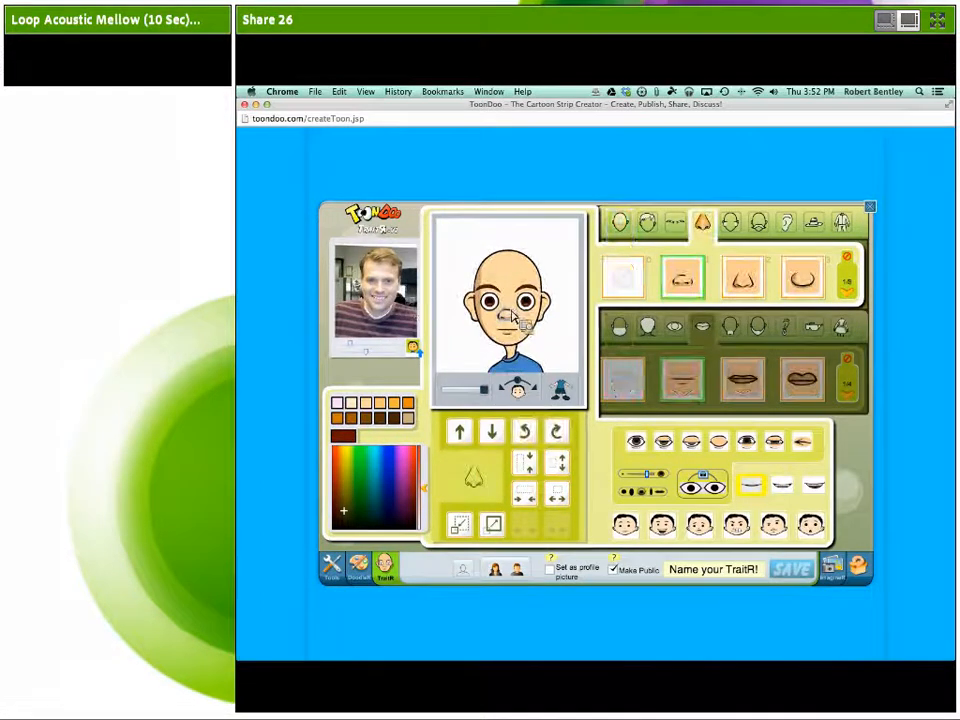
click(512, 288)
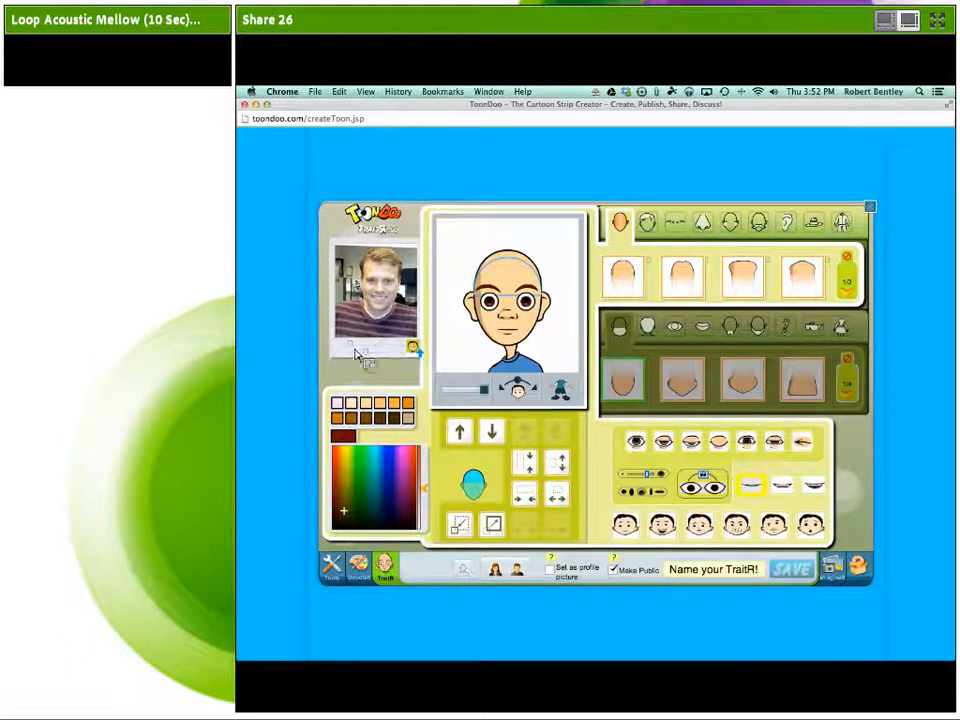
Try several eye shapes on the TraitR face, including the triangular one, and settle on eye style 19.
click(536, 318)
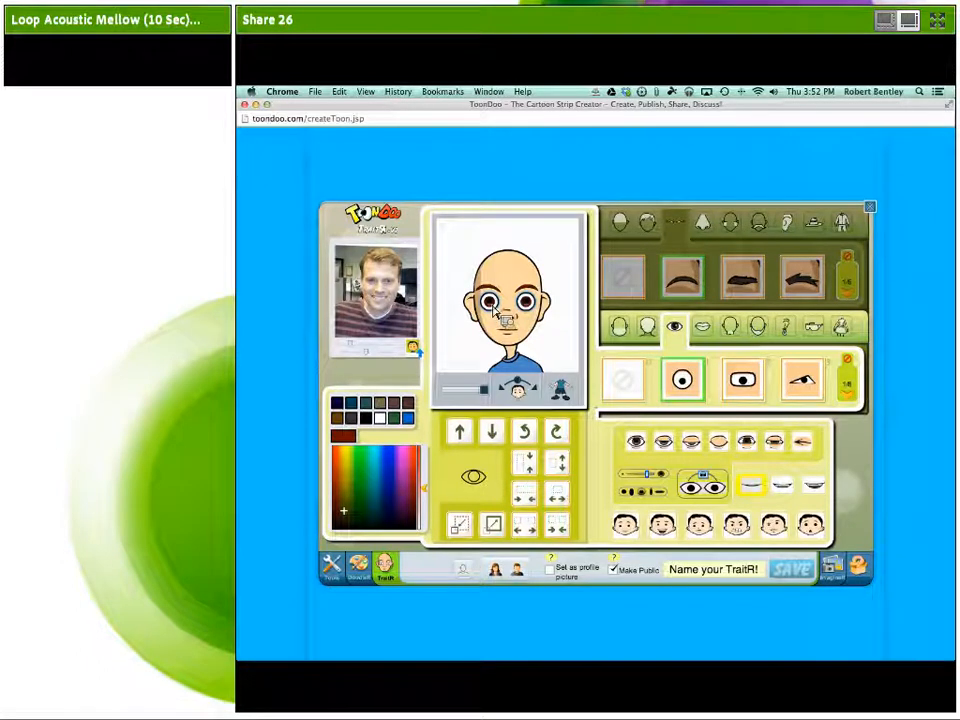
click(762, 388)
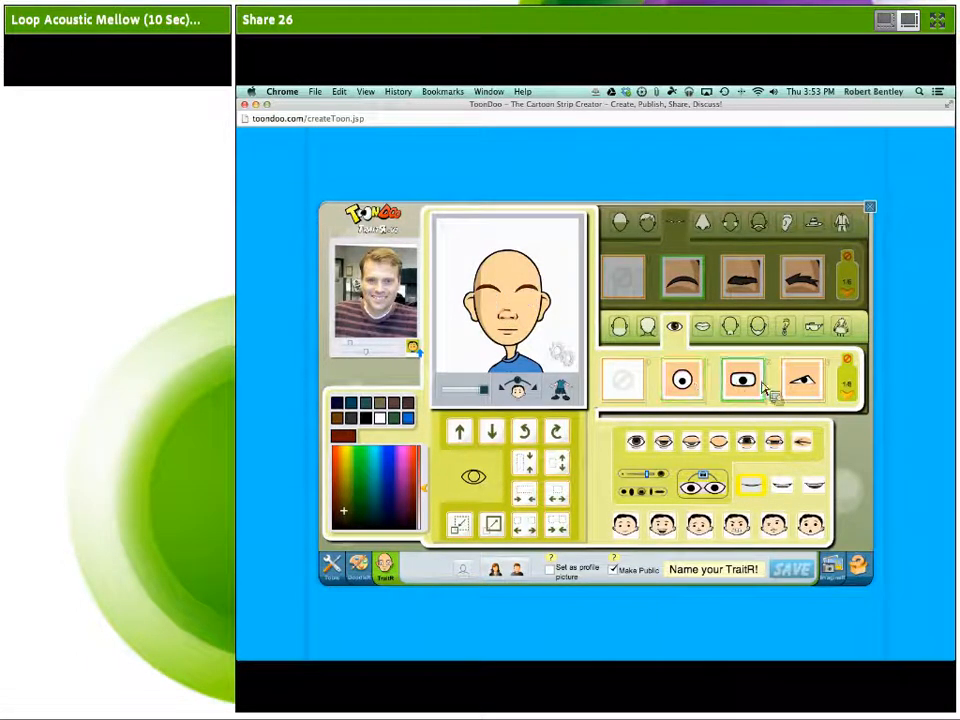
click(800, 383)
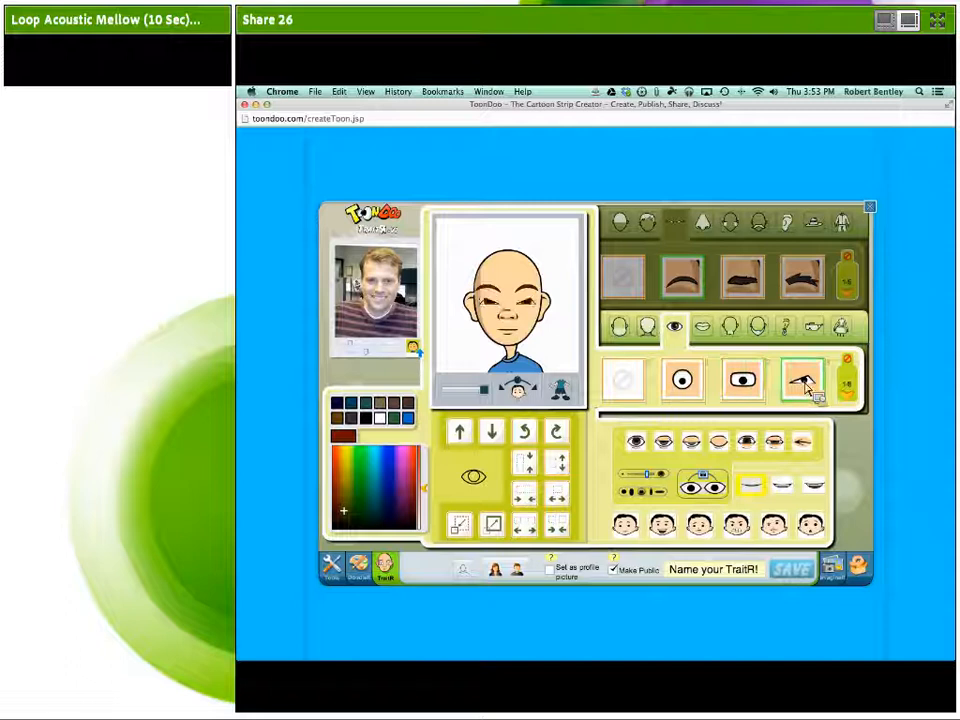
click(848, 390)
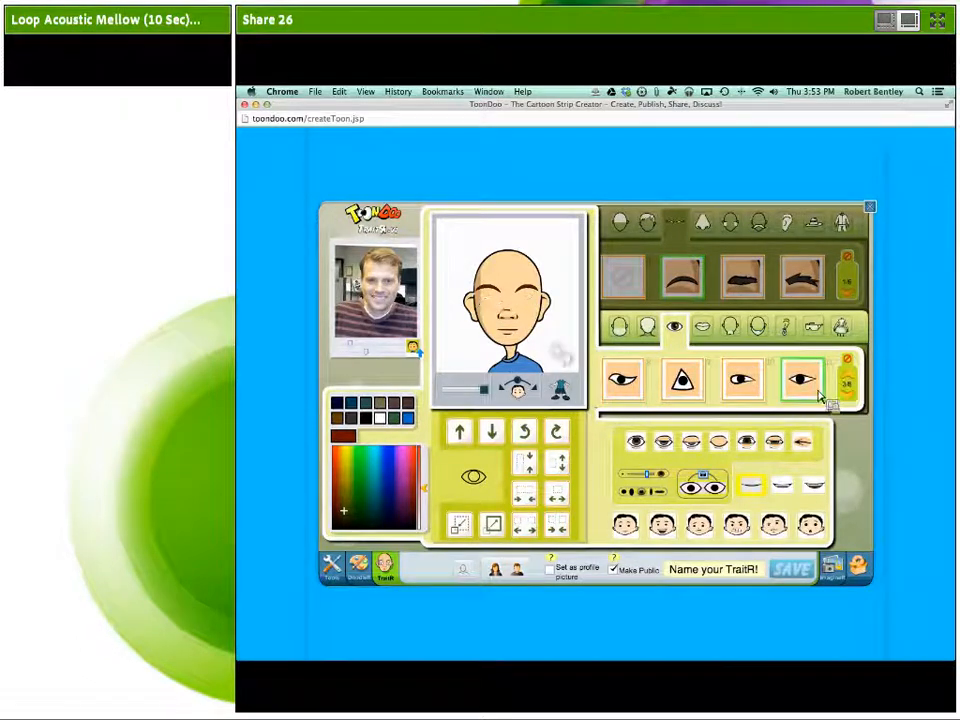
click(682, 380)
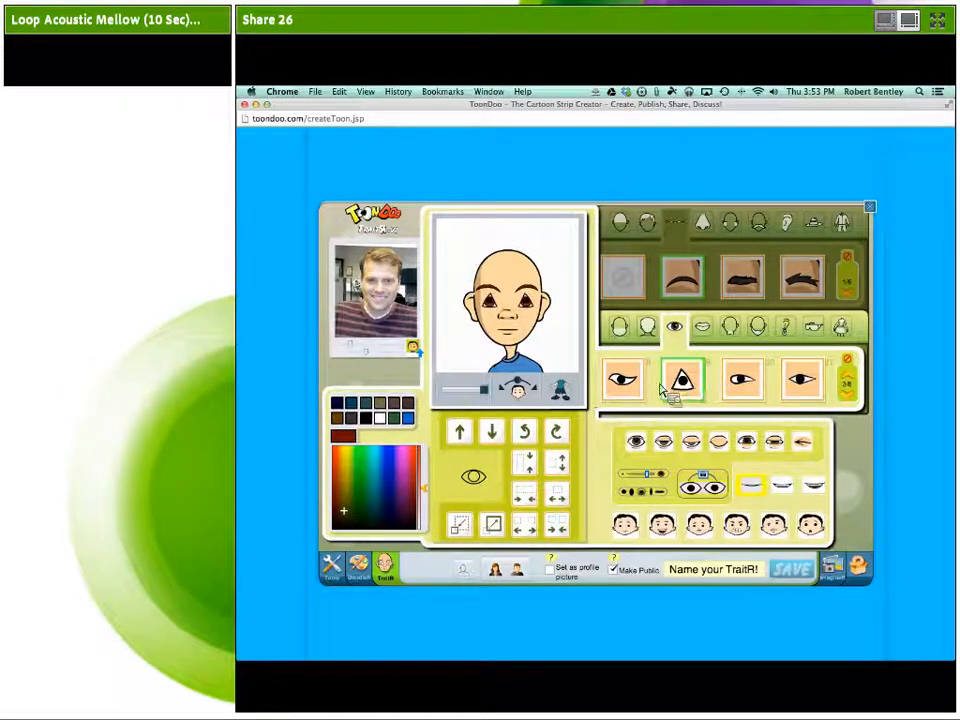
click(849, 395)
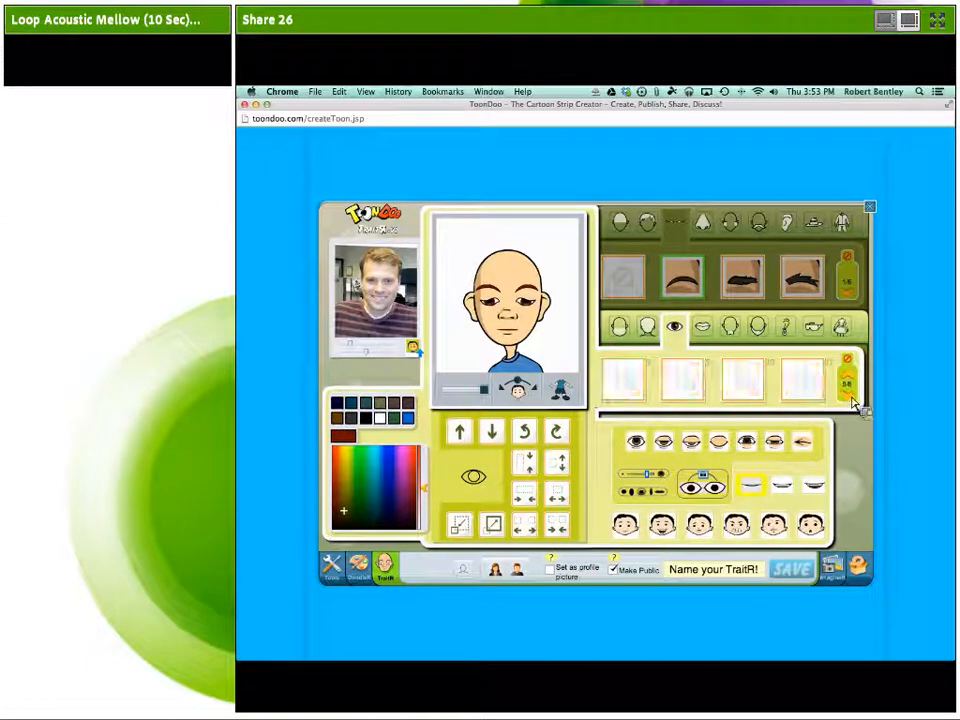
click(630, 388)
click(681, 390)
click(800, 390)
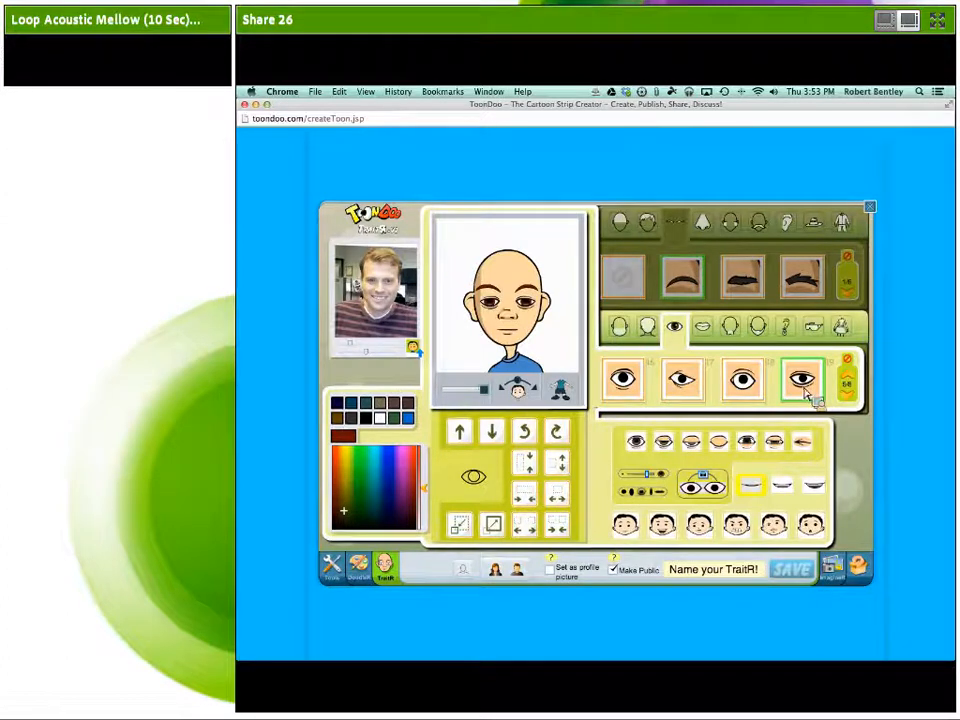
Try several mouths on the TraitR face and settle on the one with two protruding front teeth.
click(702, 326)
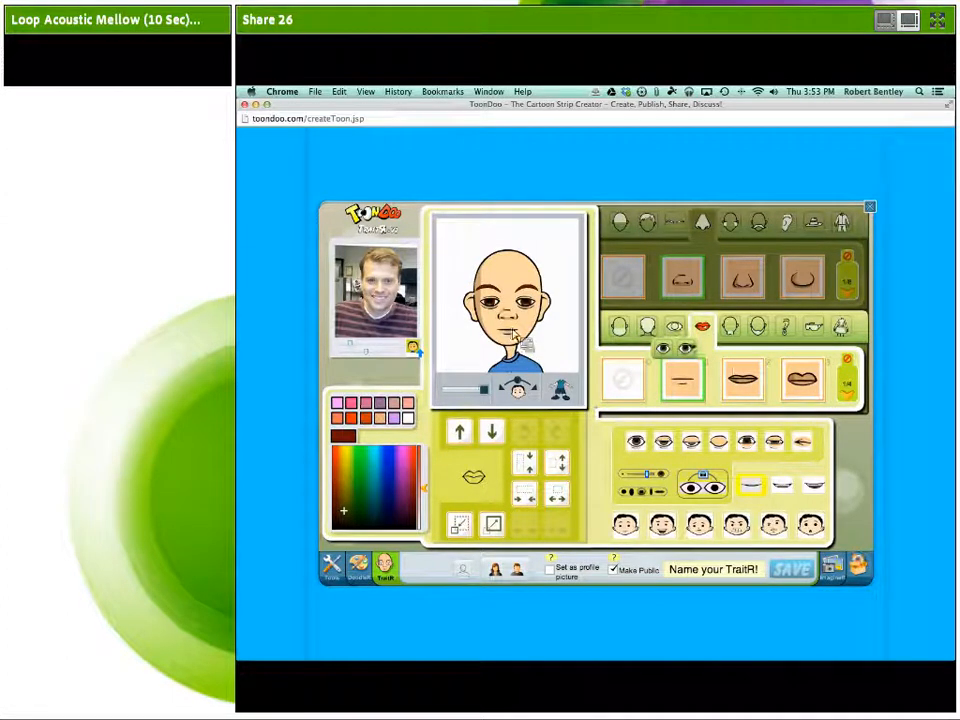
click(806, 385)
click(744, 386)
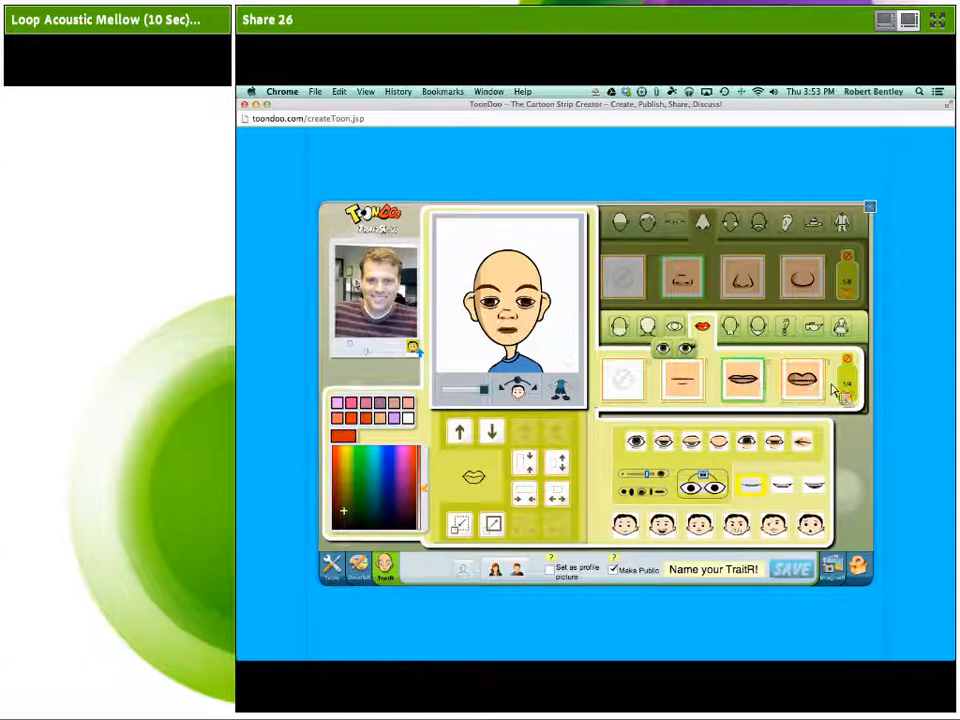
click(684, 386)
click(848, 398)
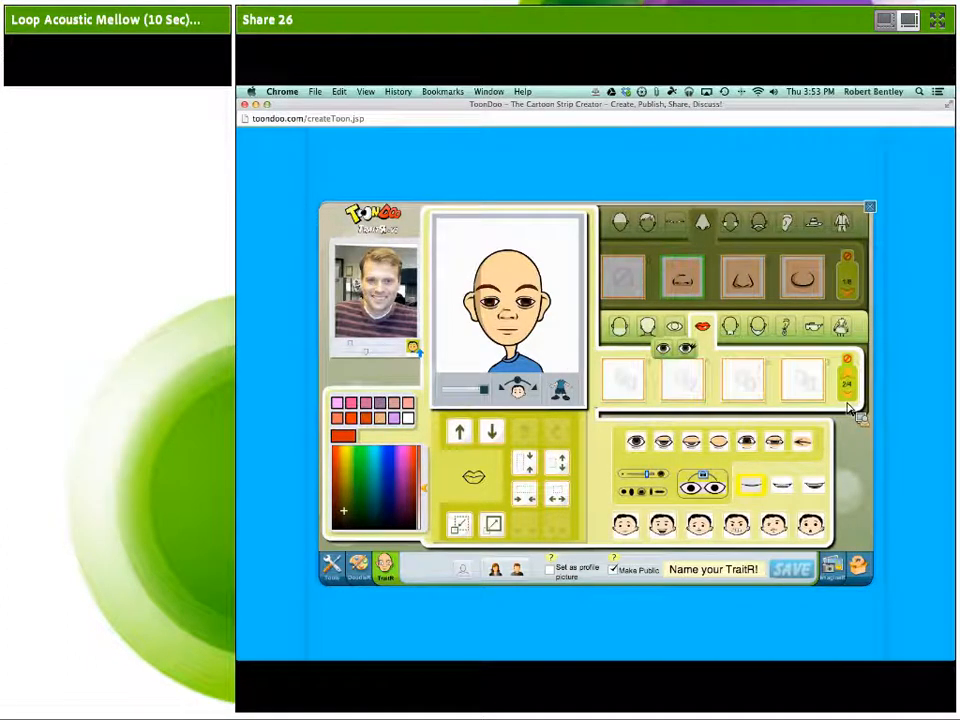
click(795, 392)
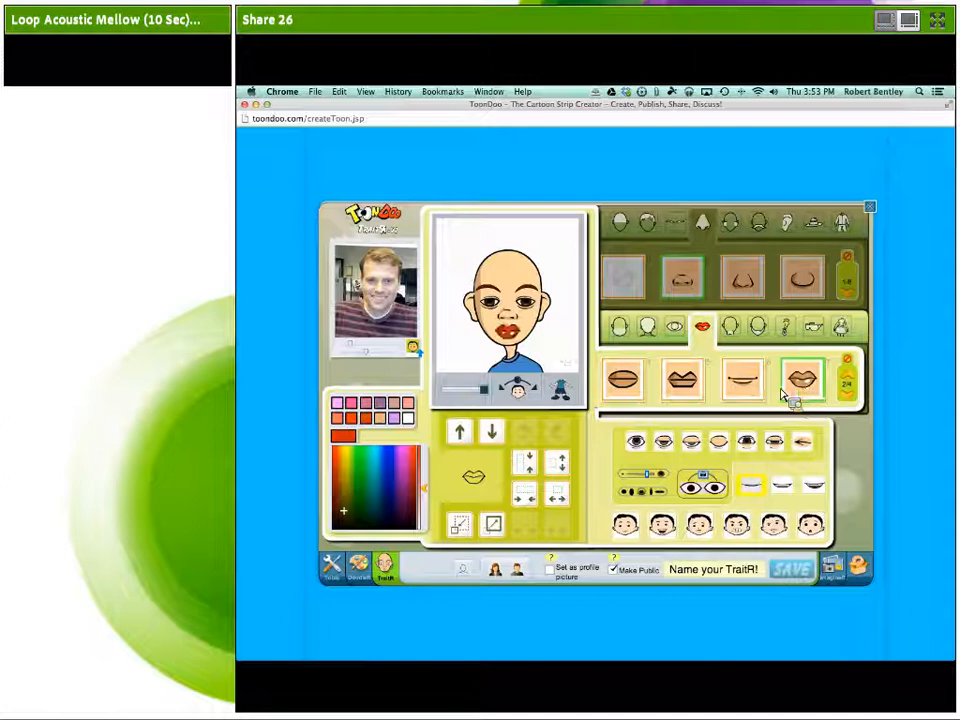
click(695, 392)
click(628, 381)
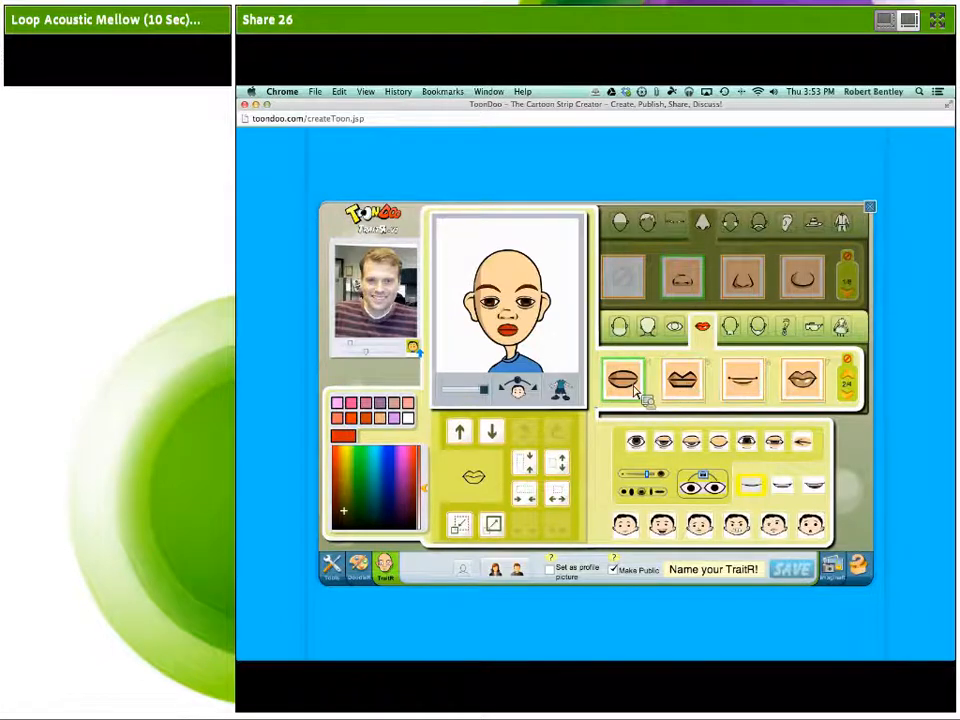
click(748, 393)
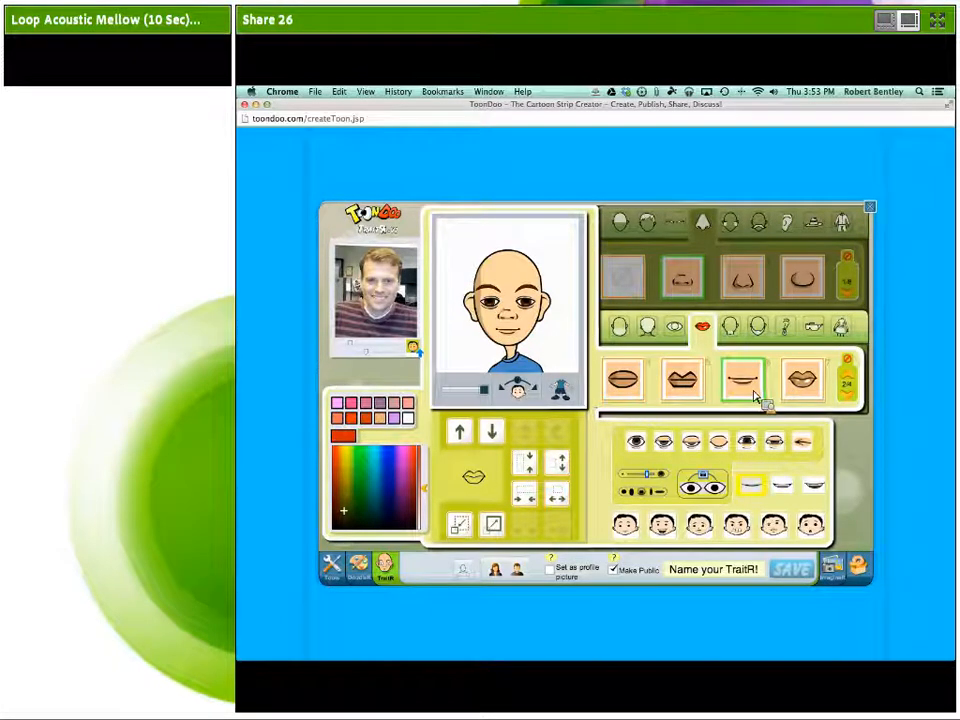
click(849, 399)
click(683, 382)
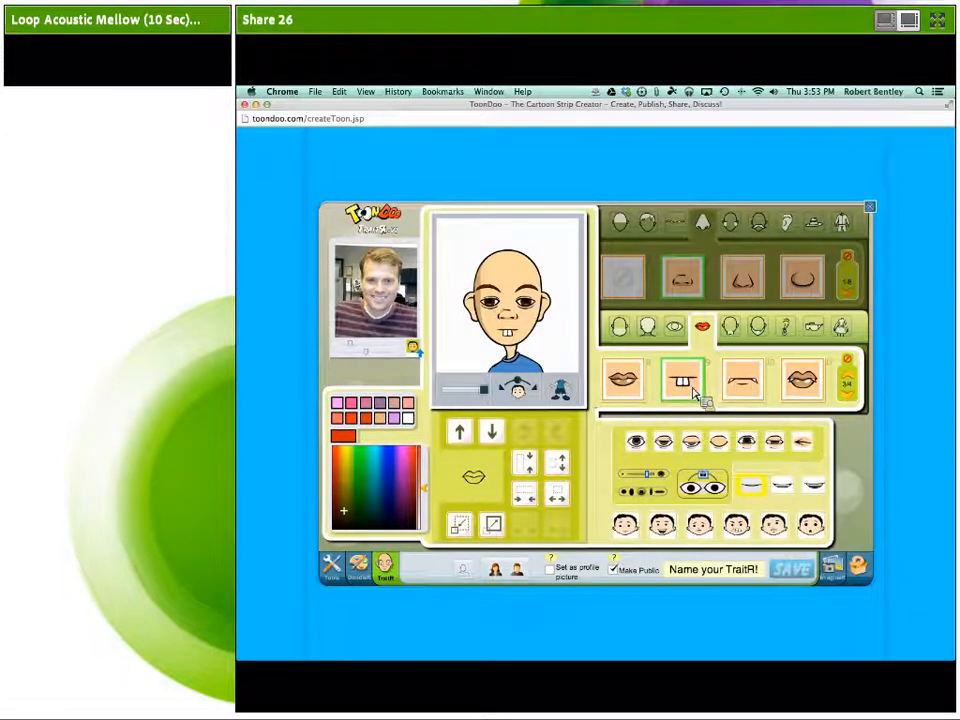
Try different upper-head shapes on the TraitR face and settle on the tall, rounded one from page 3.
click(505, 275)
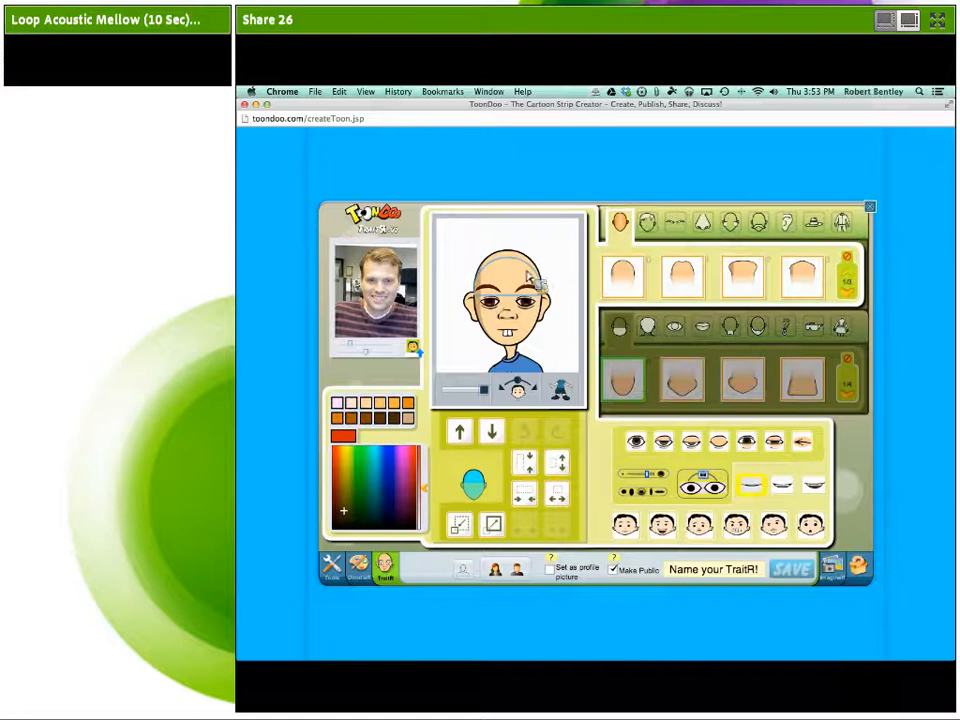
click(683, 275)
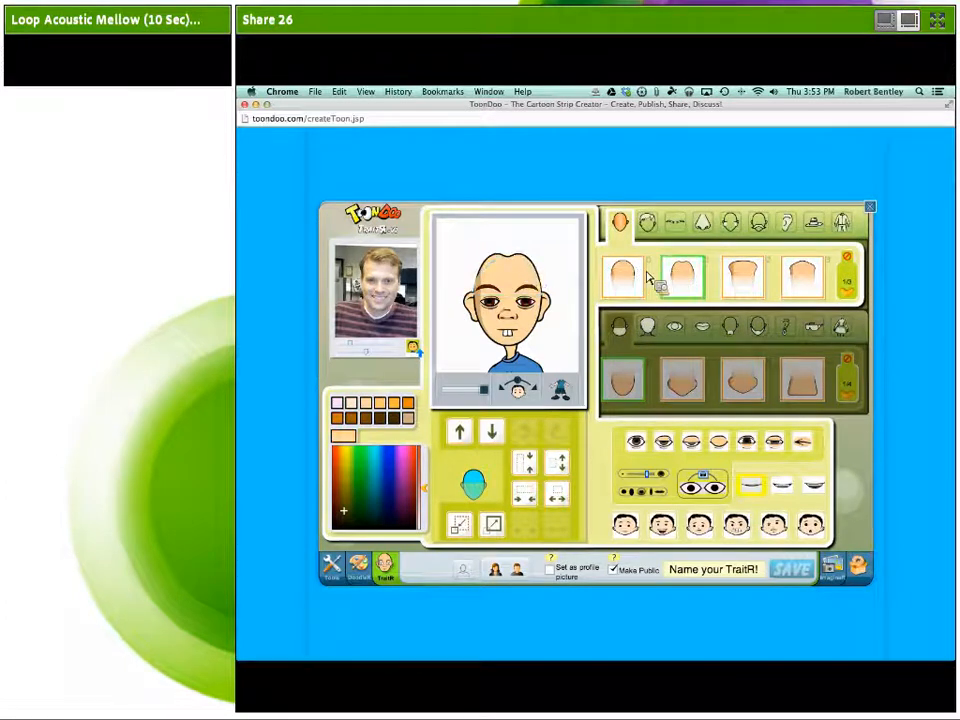
click(744, 274)
click(847, 296)
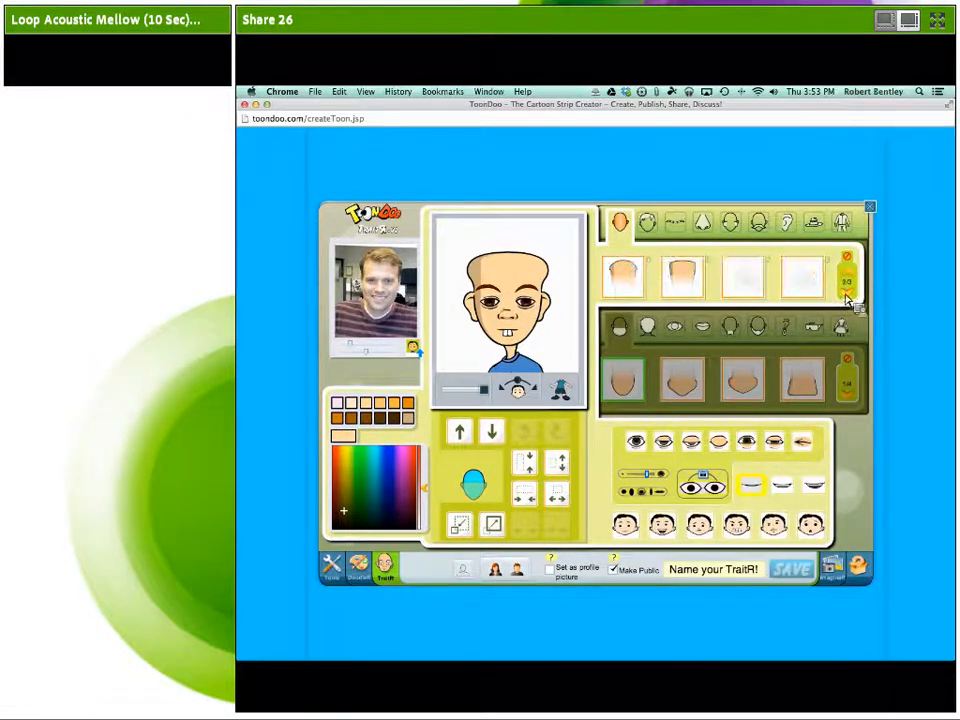
click(683, 278)
click(626, 278)
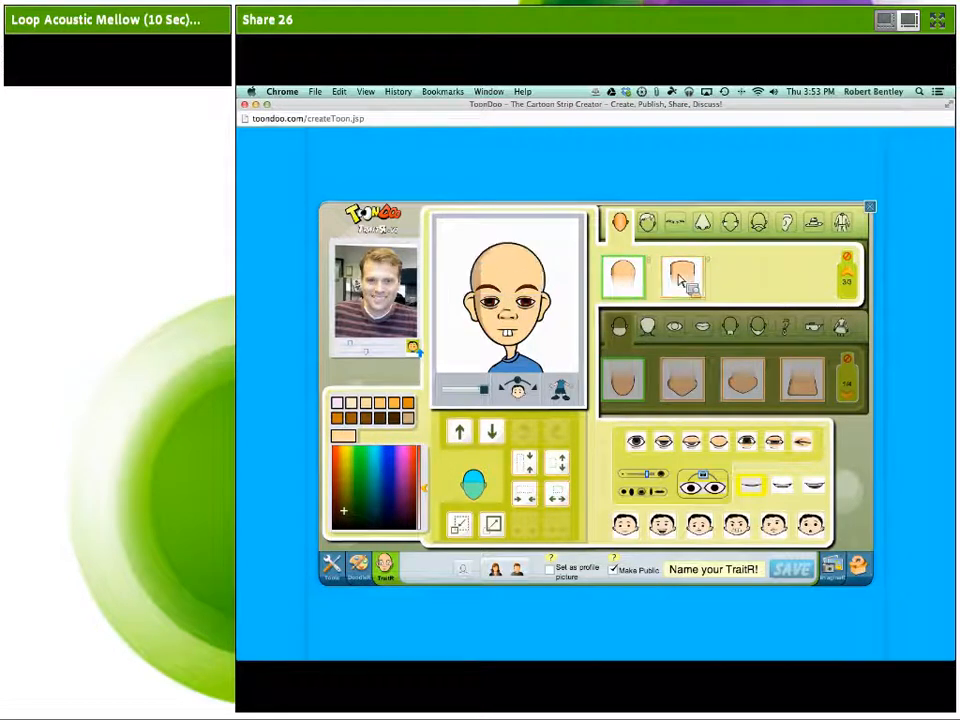
click(847, 262)
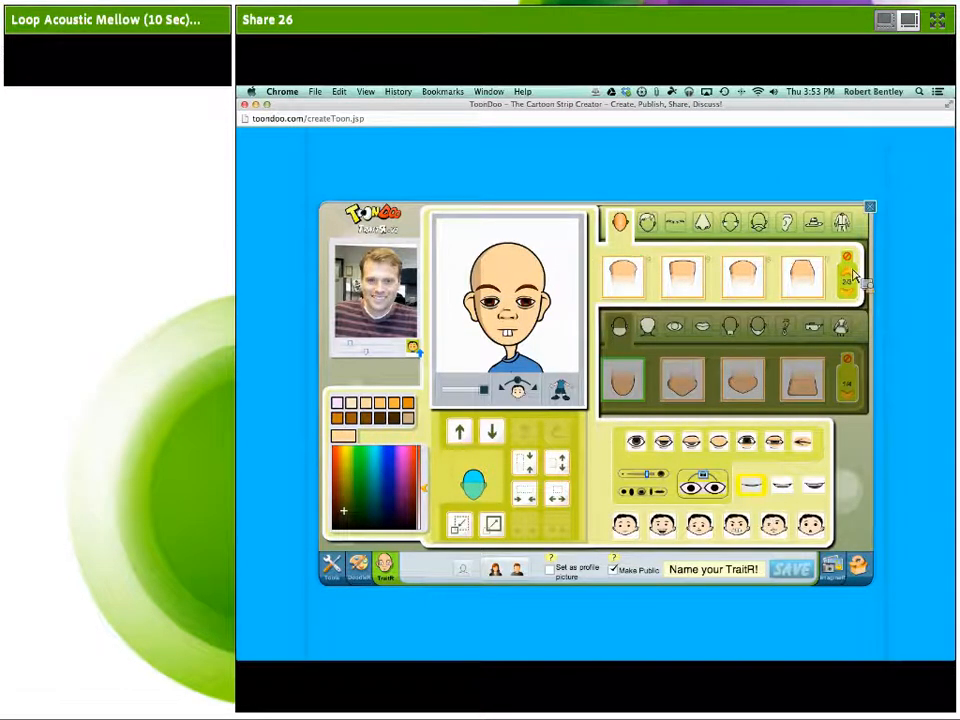
Give the TraitR face the wide-open lashed eyes that come first on page 5 and the thicker eyebrows of style 2.
click(647, 222)
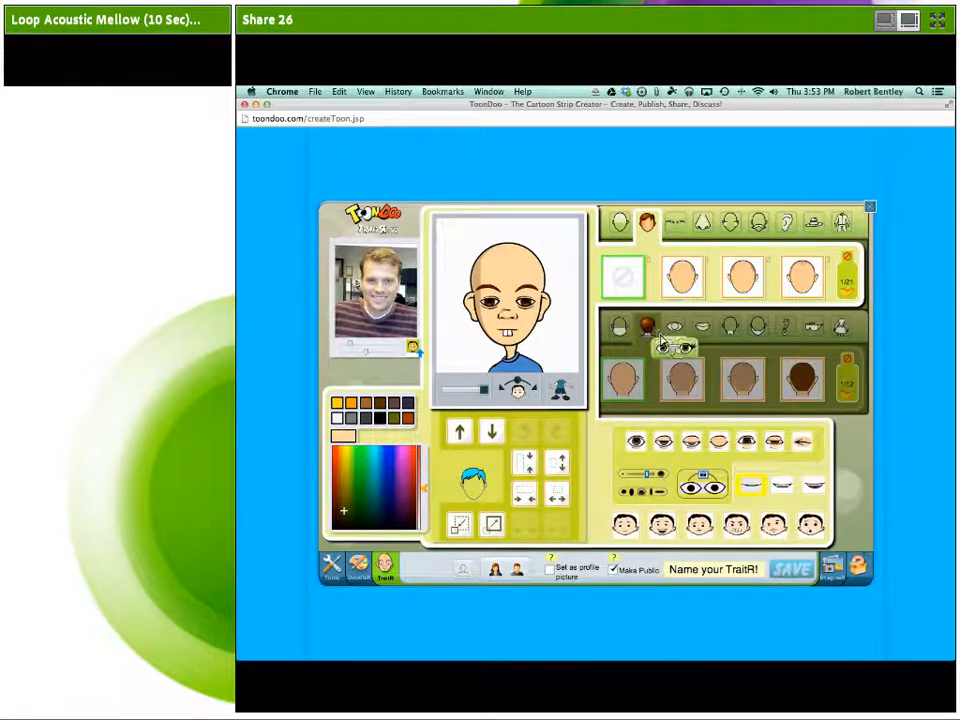
click(689, 350)
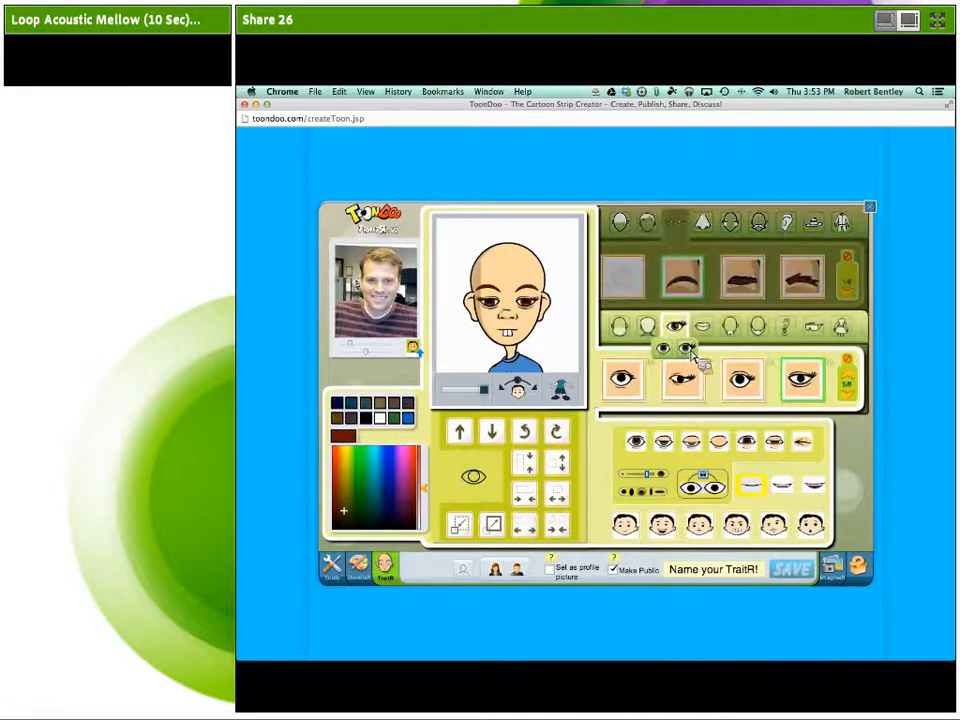
click(636, 381)
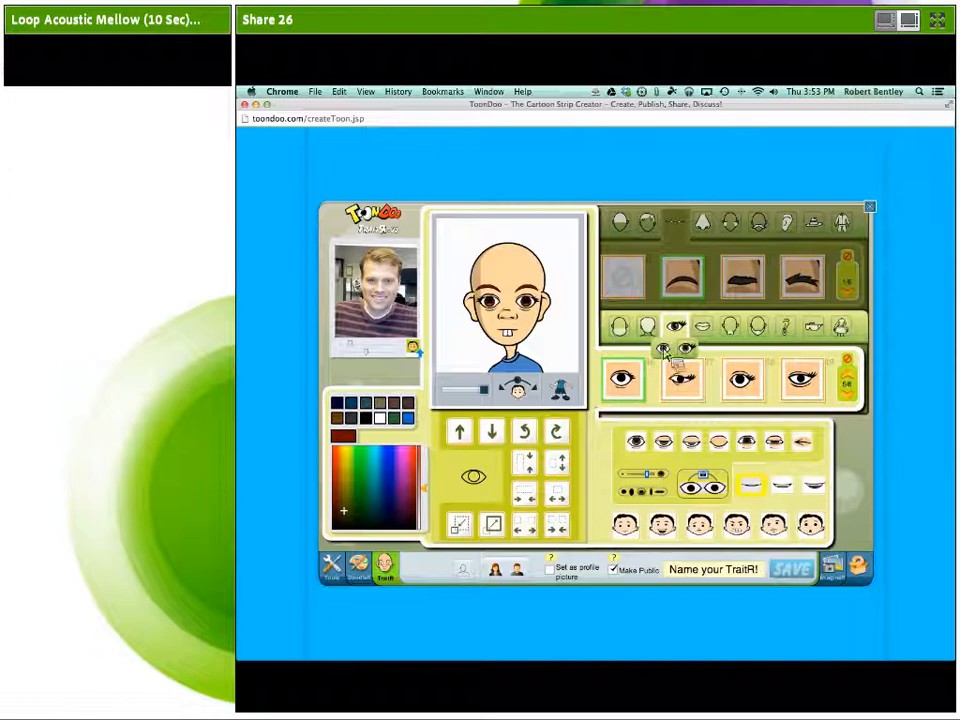
click(686, 288)
click(750, 295)
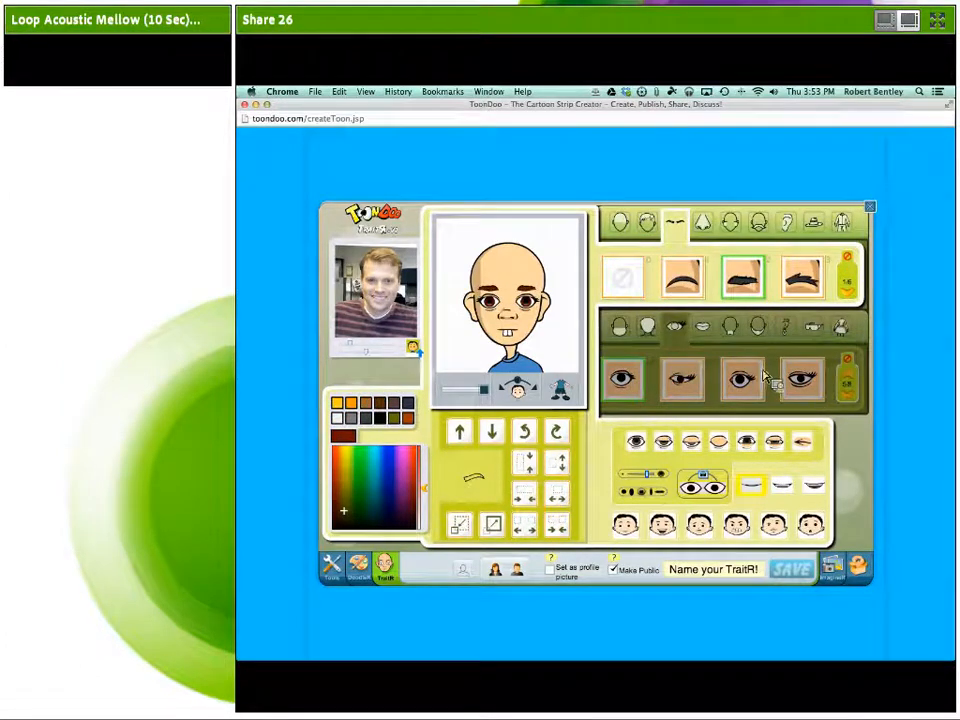
Give the face the rounded nose of style 3, try several cheek shapes, and settle on the first one on page 3.
click(714, 229)
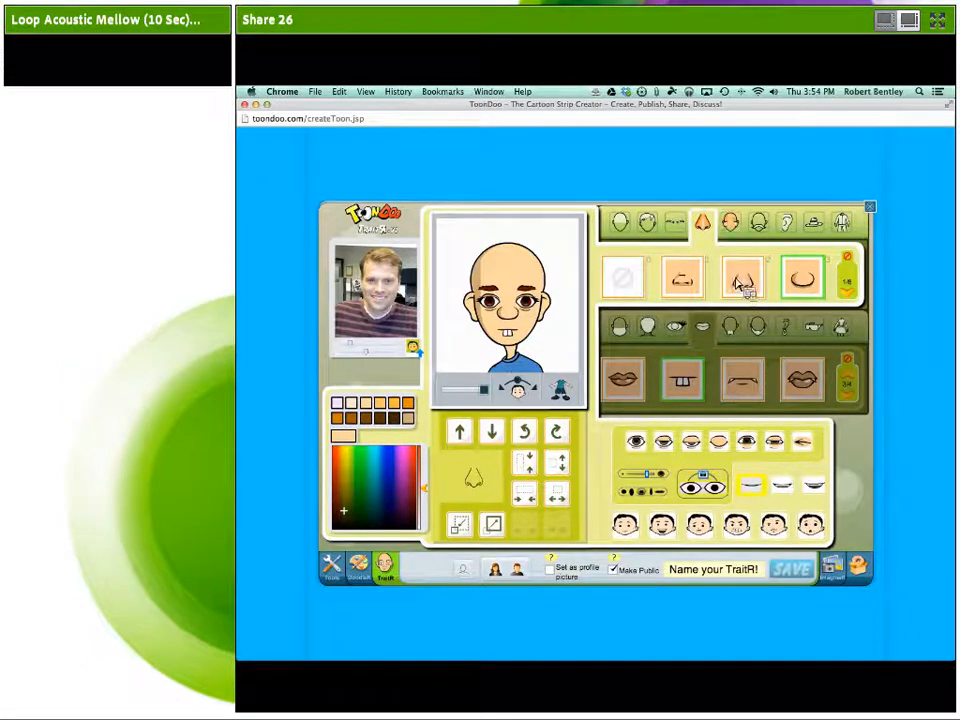
click(730, 224)
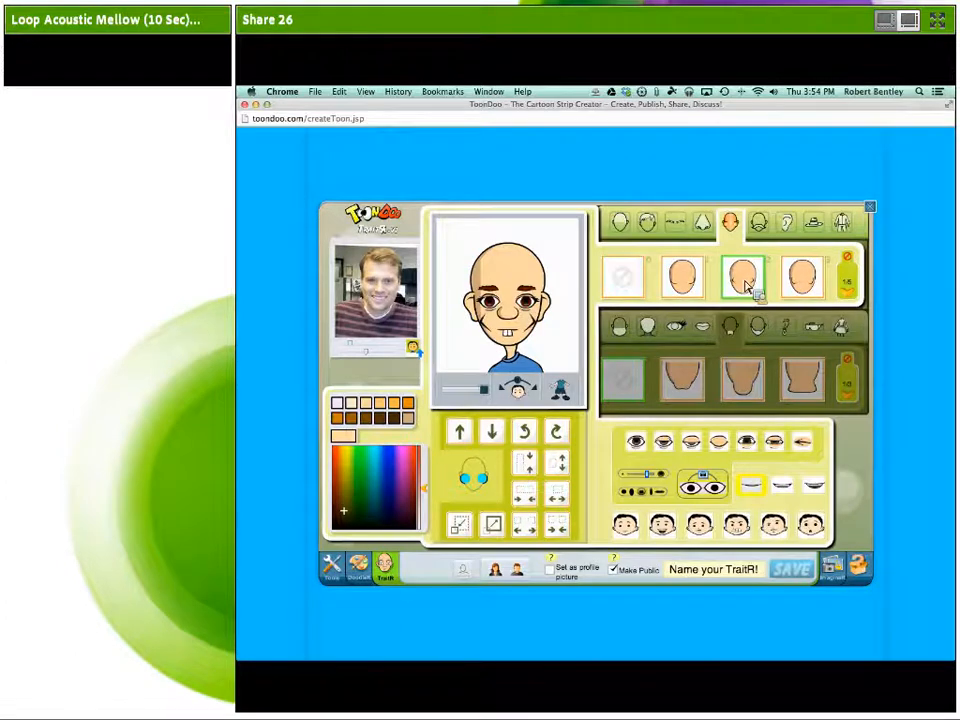
click(851, 293)
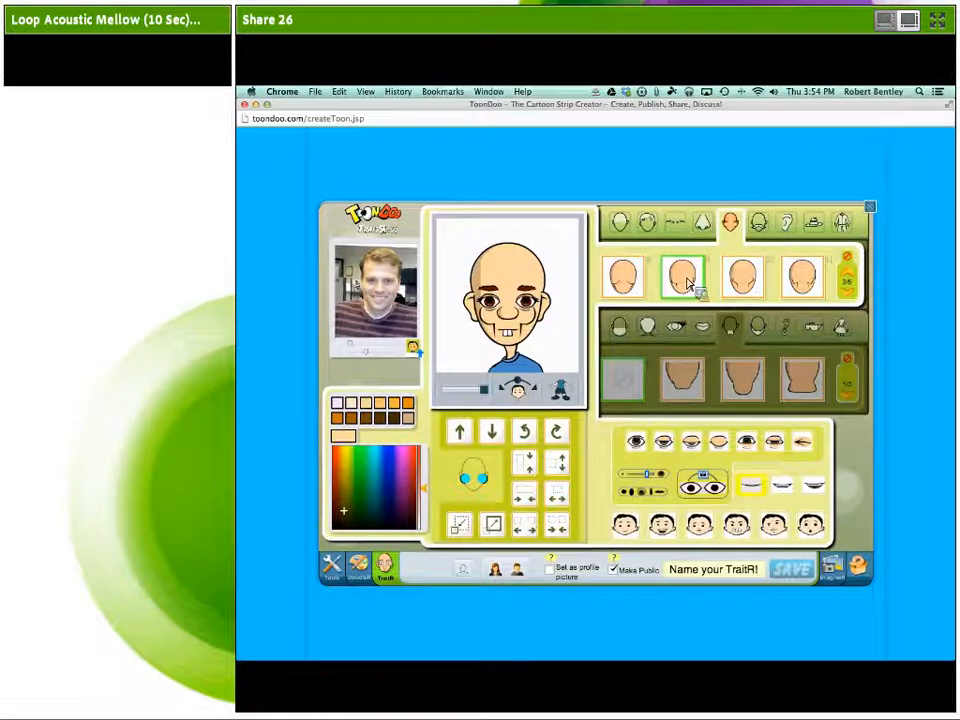
click(638, 290)
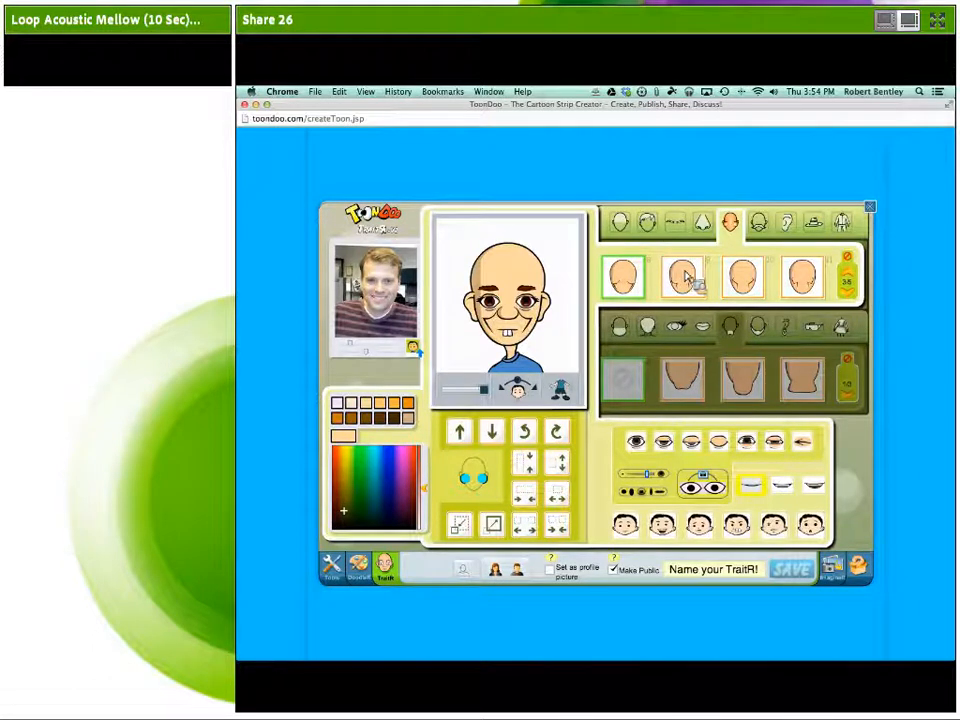
Add the drooping mustache of style 3, try hairstyle 11, and settle on the close-cropped hairstyle 10.
click(760, 223)
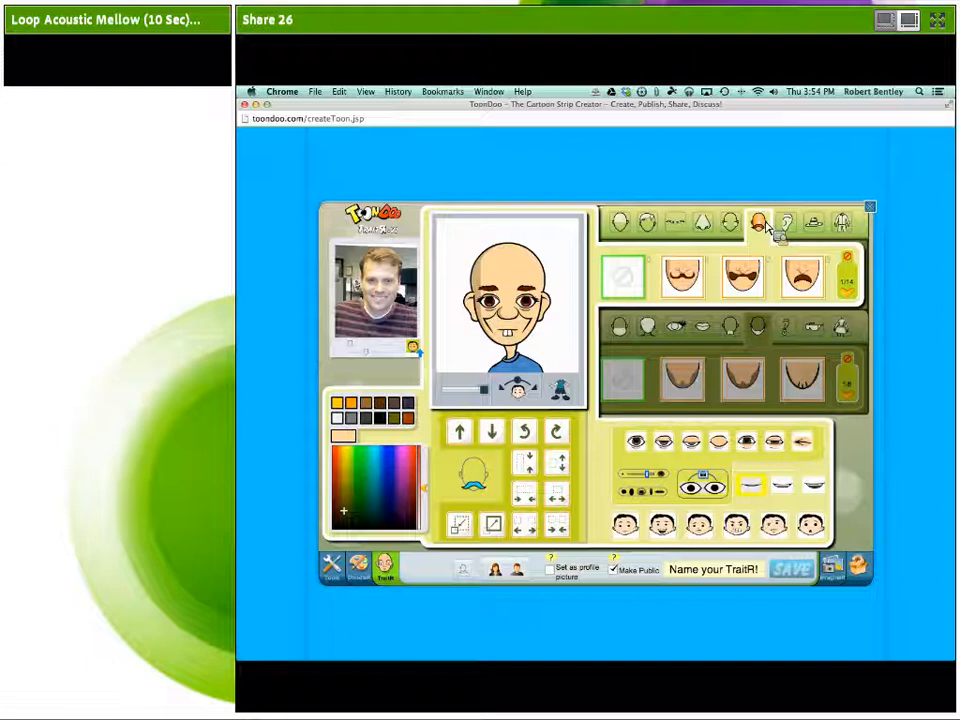
click(812, 290)
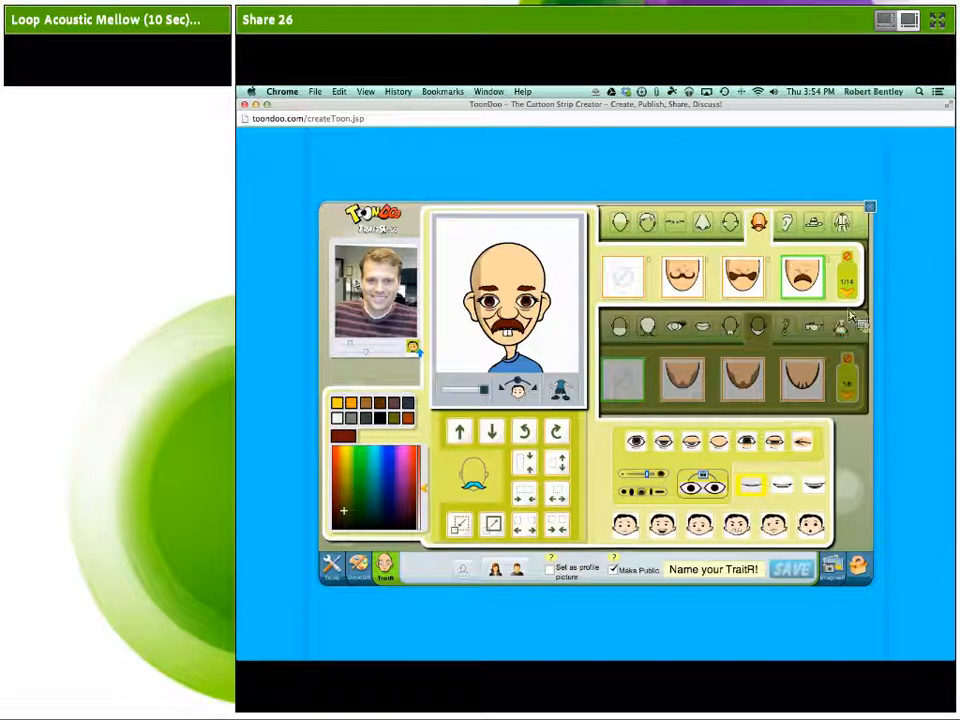
click(647, 222)
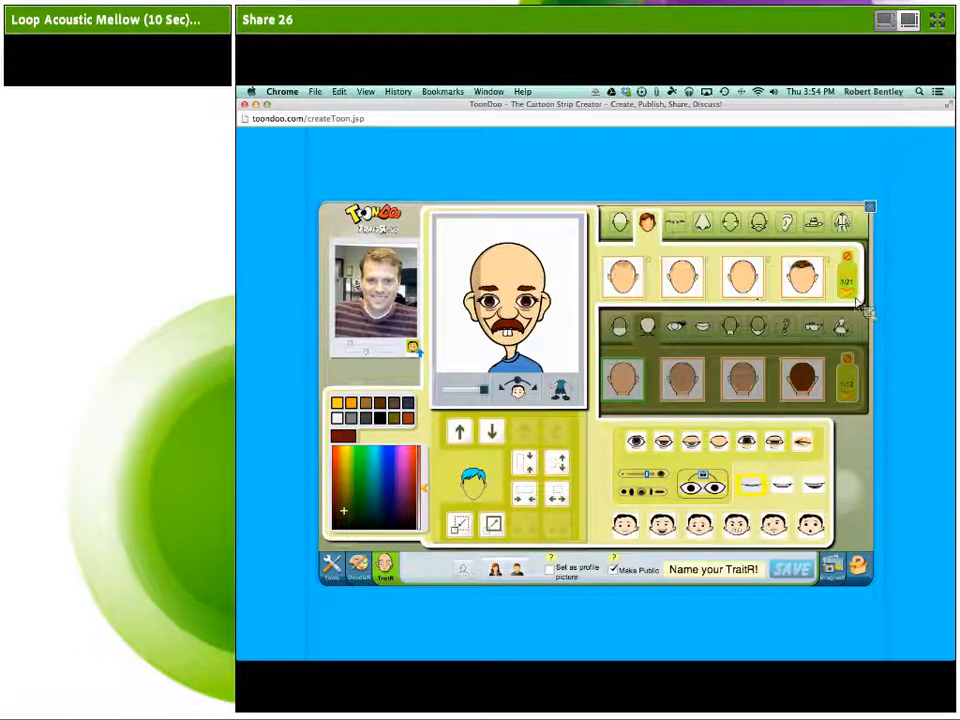
click(802, 276)
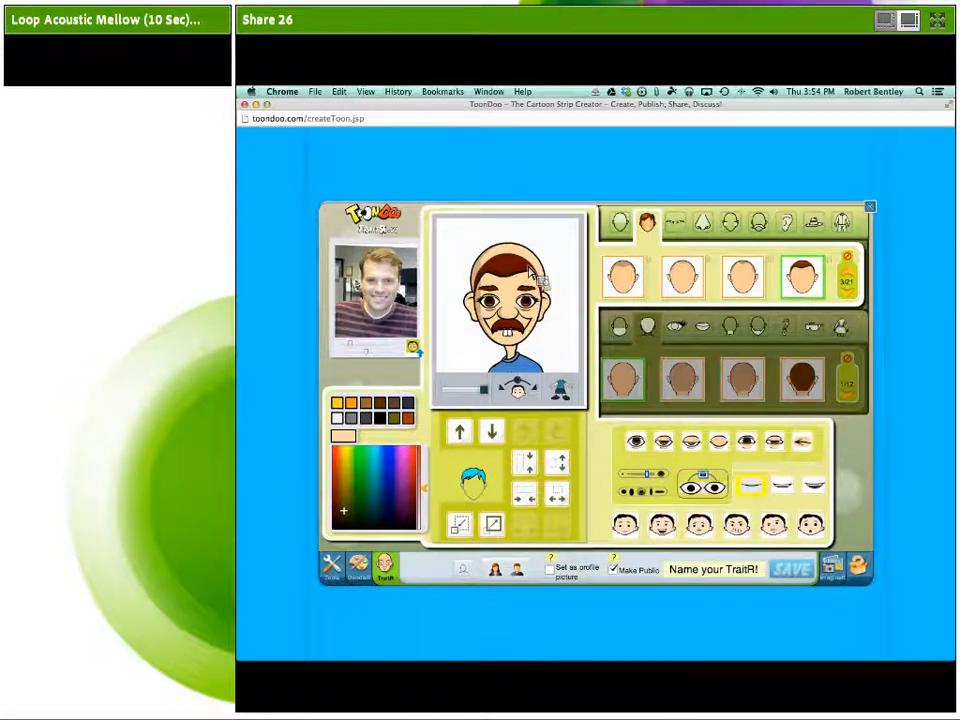
click(752, 277)
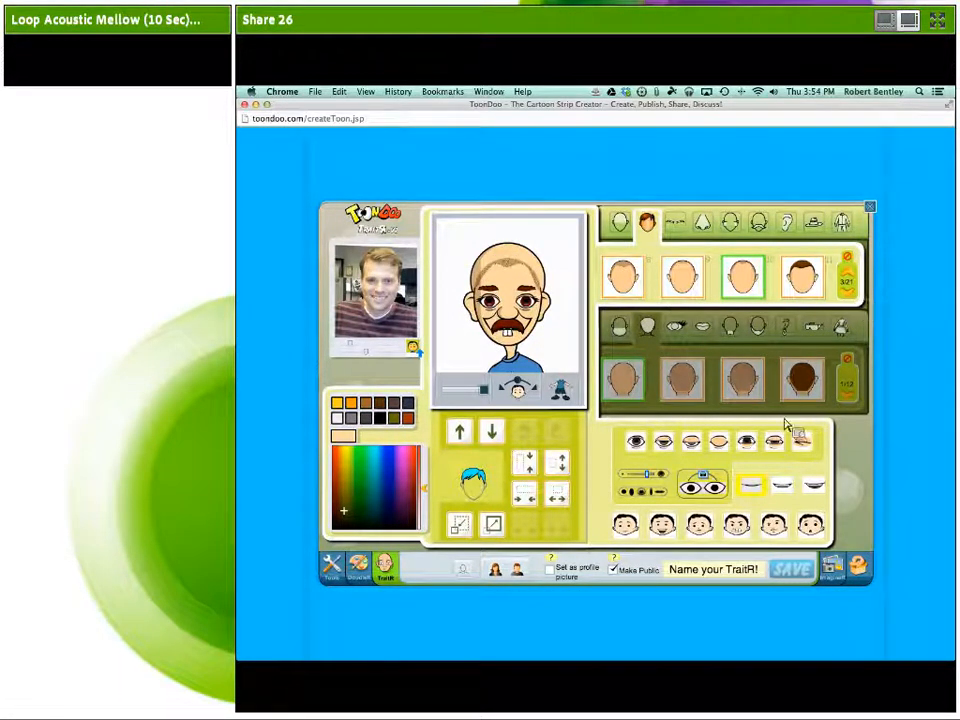
Name the TraitR character DeleteME and save it.
click(729, 578)
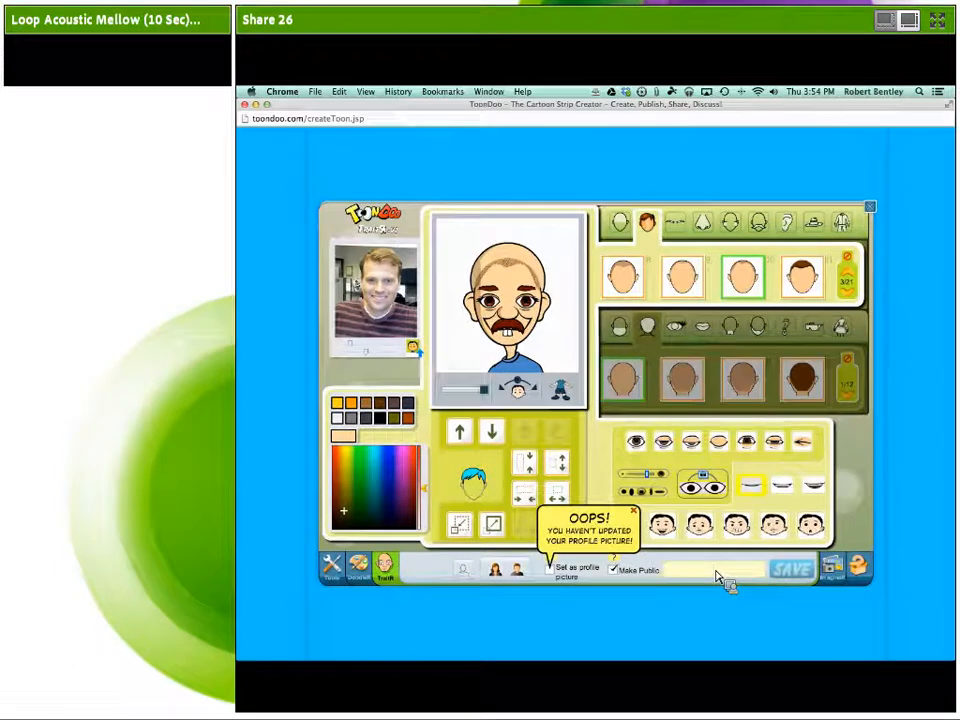
text(DeleteME)
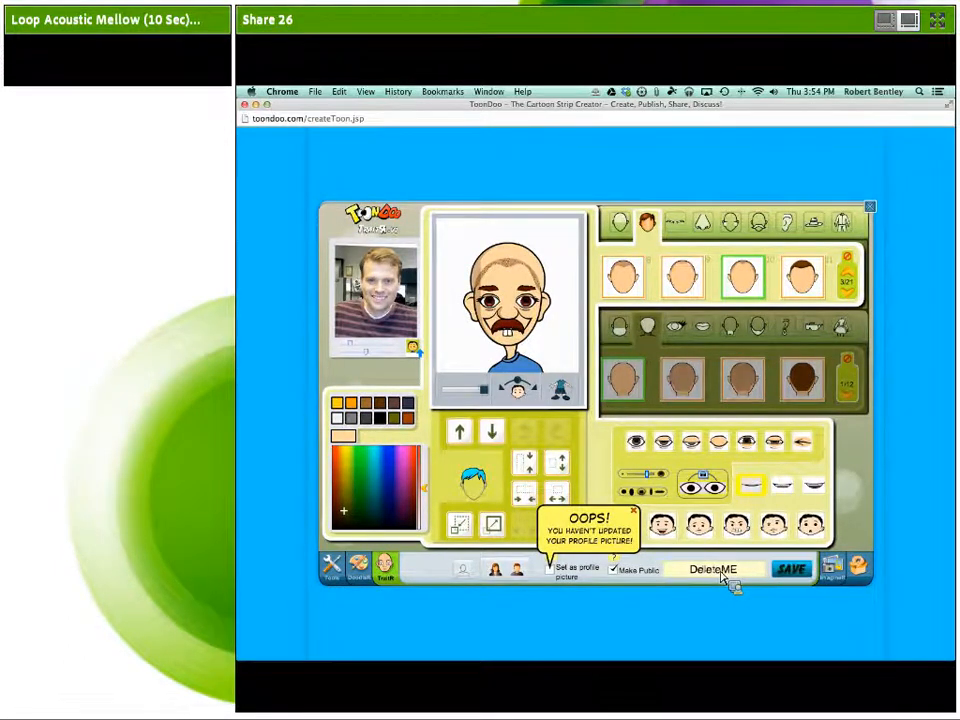
click(793, 572)
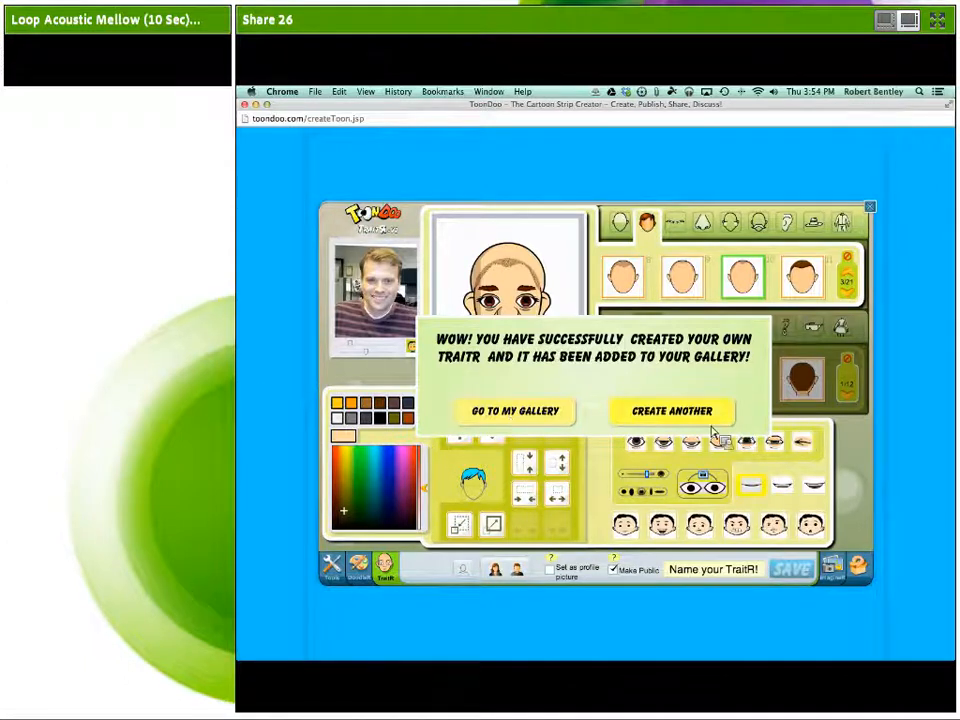
Go to the personal gallery and place the saved TraitR character between the students and the teacher in the second panel.
click(515, 411)
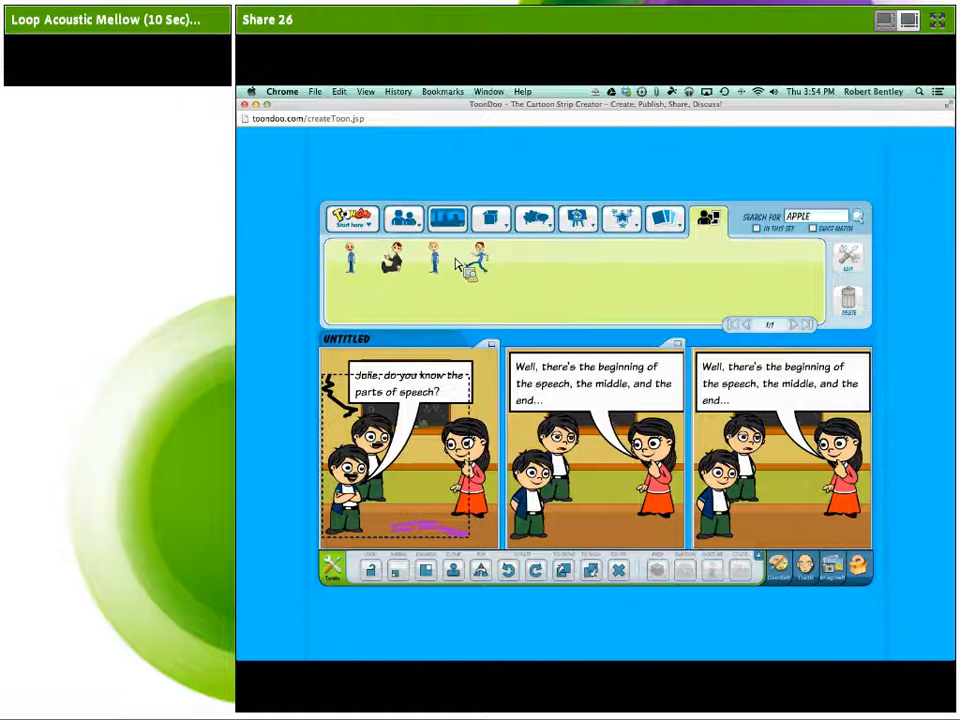
drag(355, 261, 613, 482)
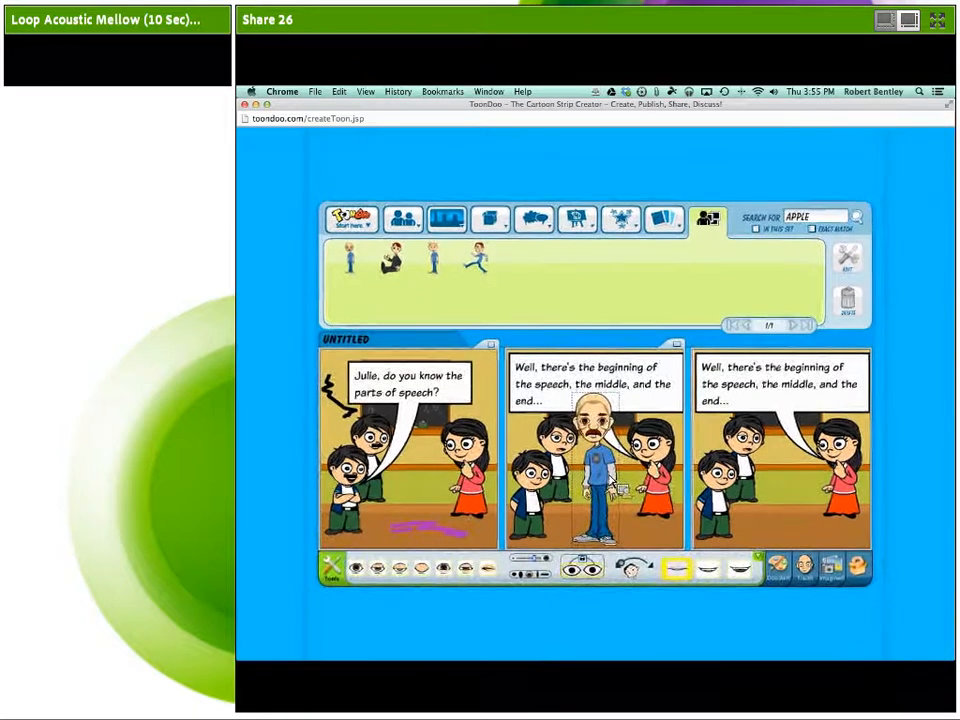
mouse_move(607, 462)
mouse_down()
mouse_move(626, 453)
mouse_move(613, 458)
mouse_up()
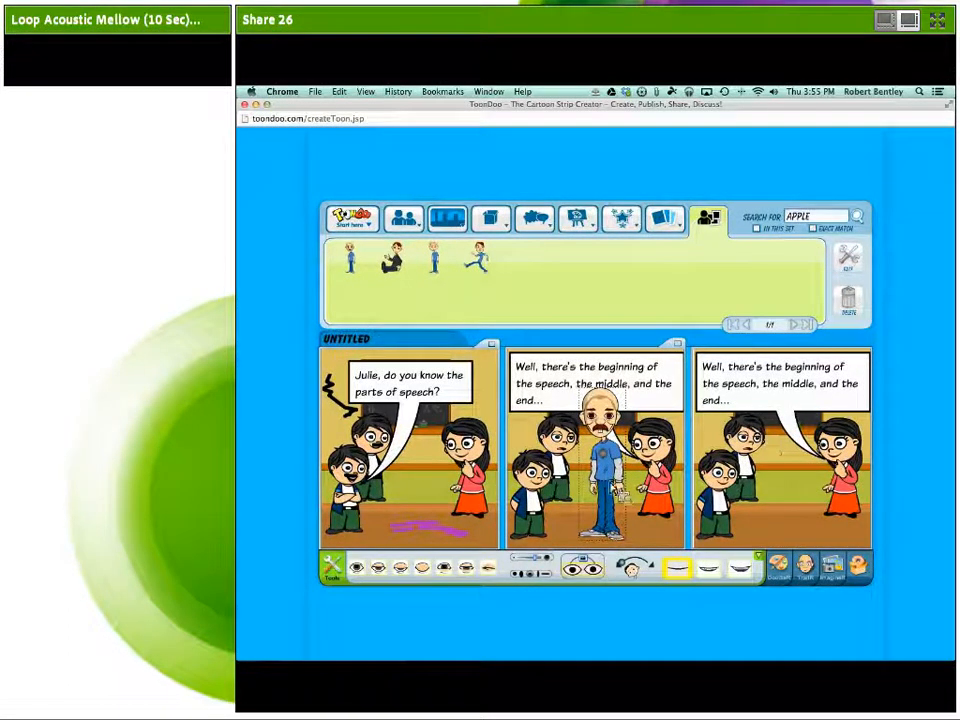
click(760, 556)
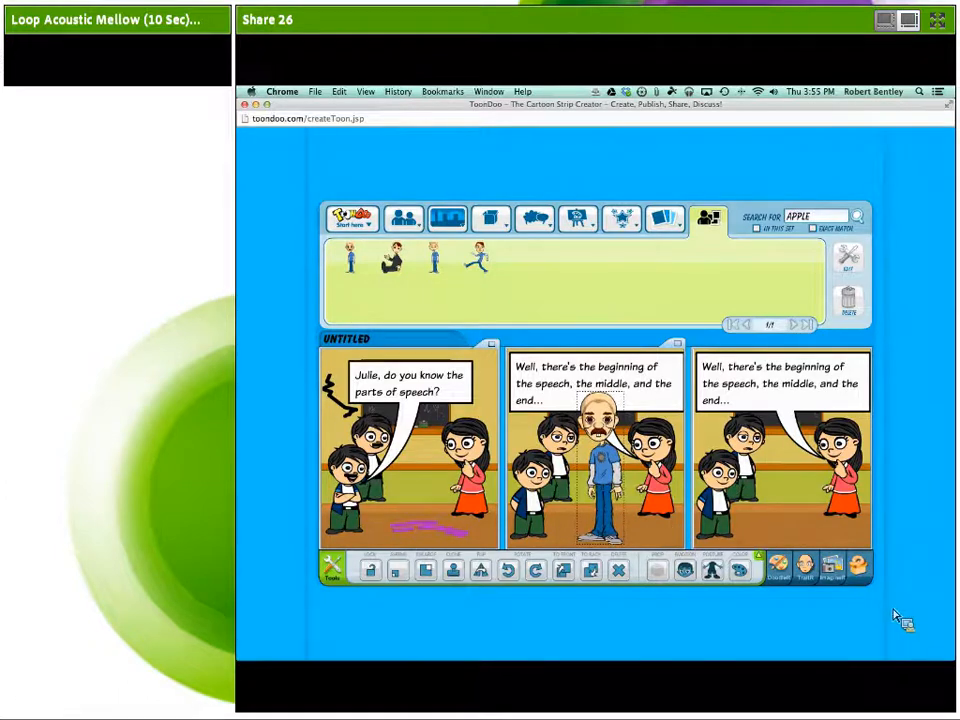
Open ImagineR and upload 1.jpg from the computer's Images folder into the image editor.
click(838, 578)
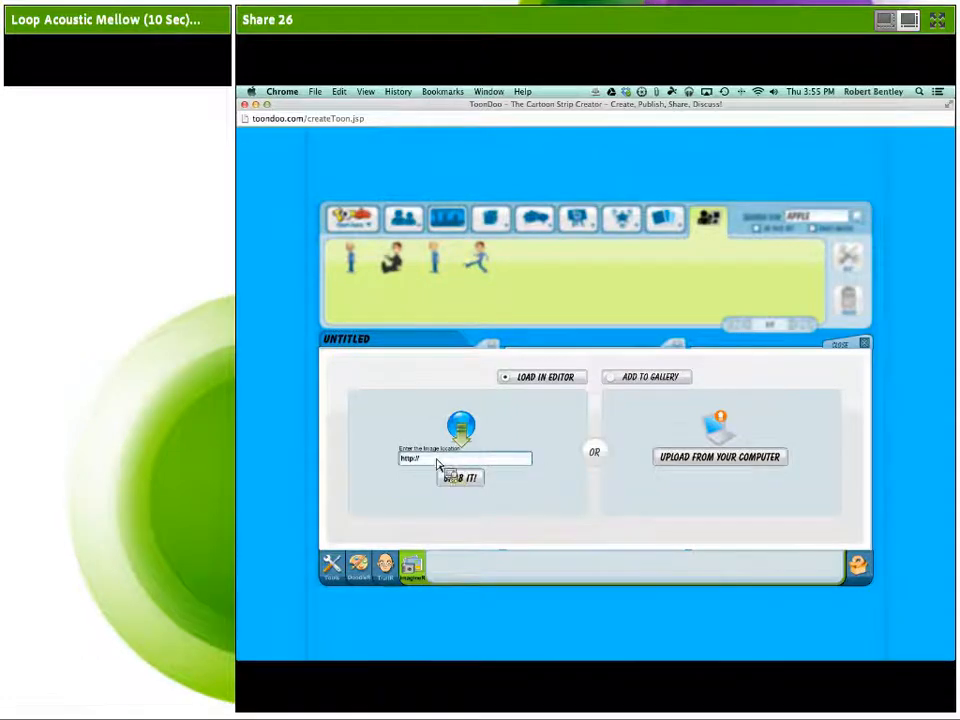
drag(531, 459, 451, 464)
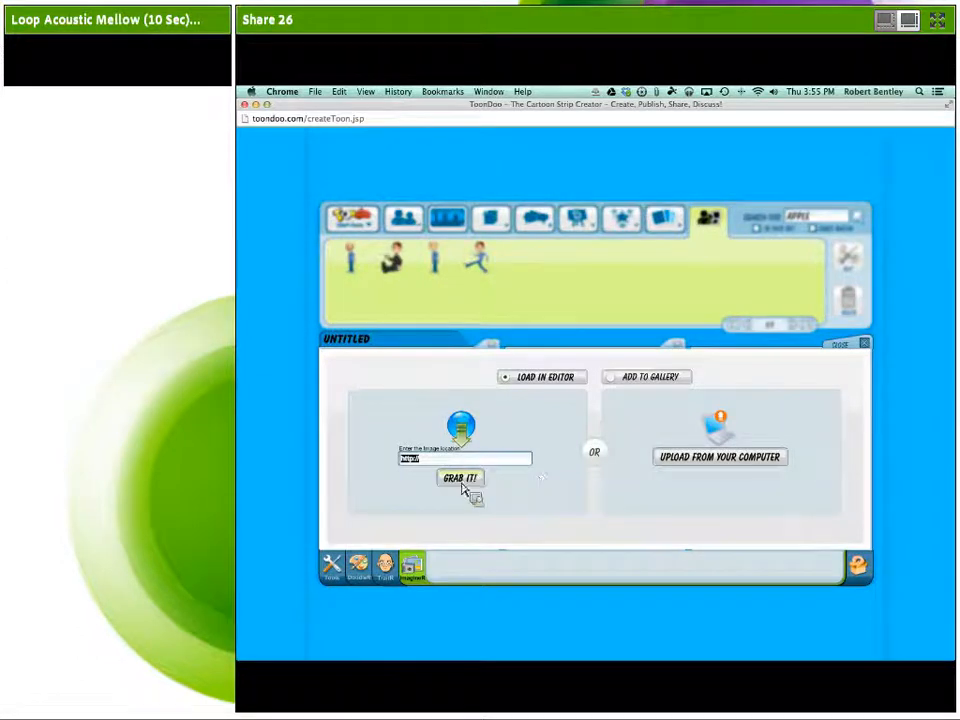
click(704, 466)
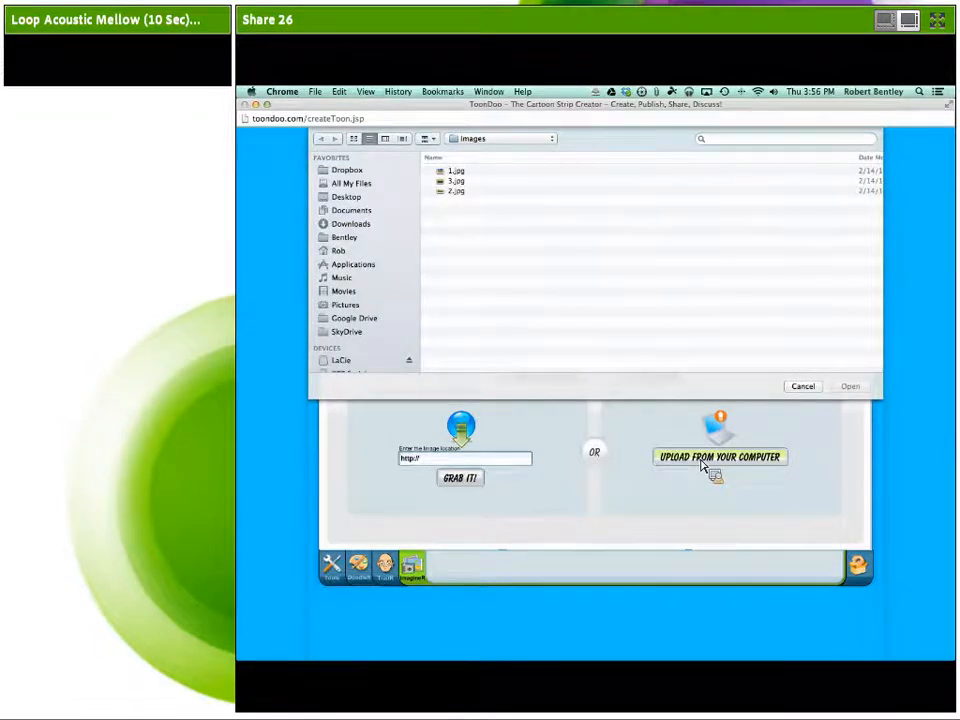
click(475, 191)
click(459, 174)
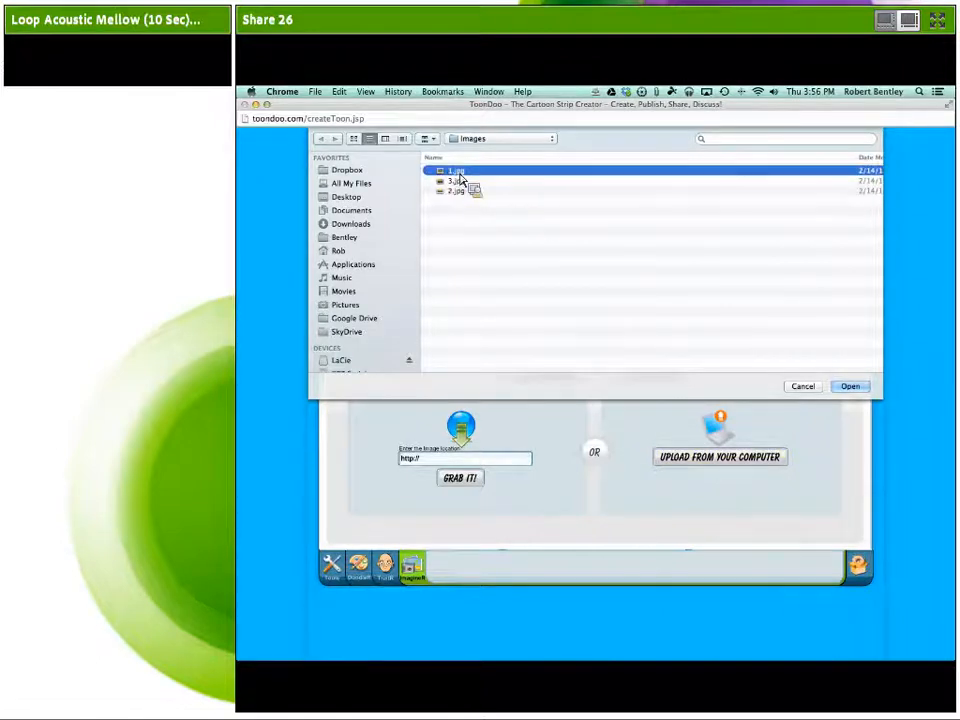
double_click(459, 175)
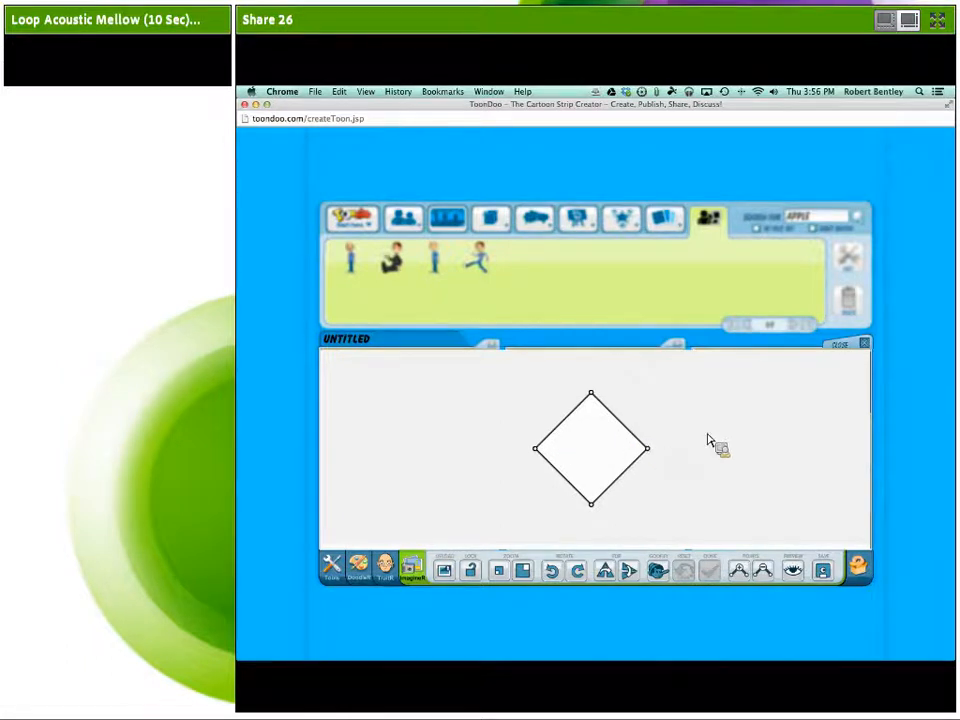
Stretch the diamond-shaped crop outline on the cloud photo so its four points sit in the photo's corners.
click(662, 577)
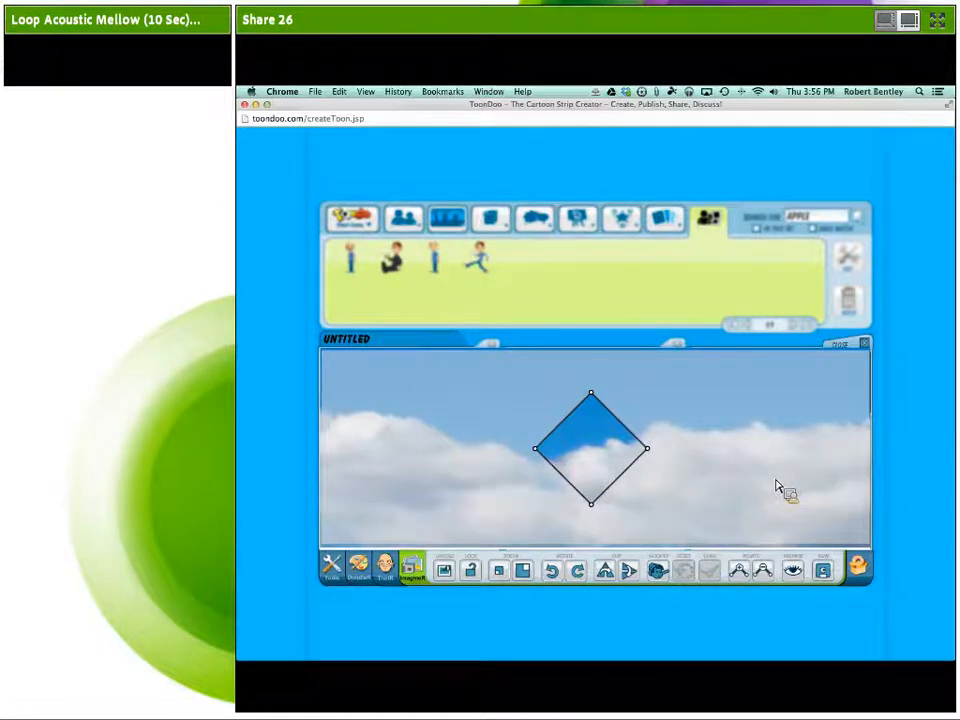
drag(652, 452, 795, 459)
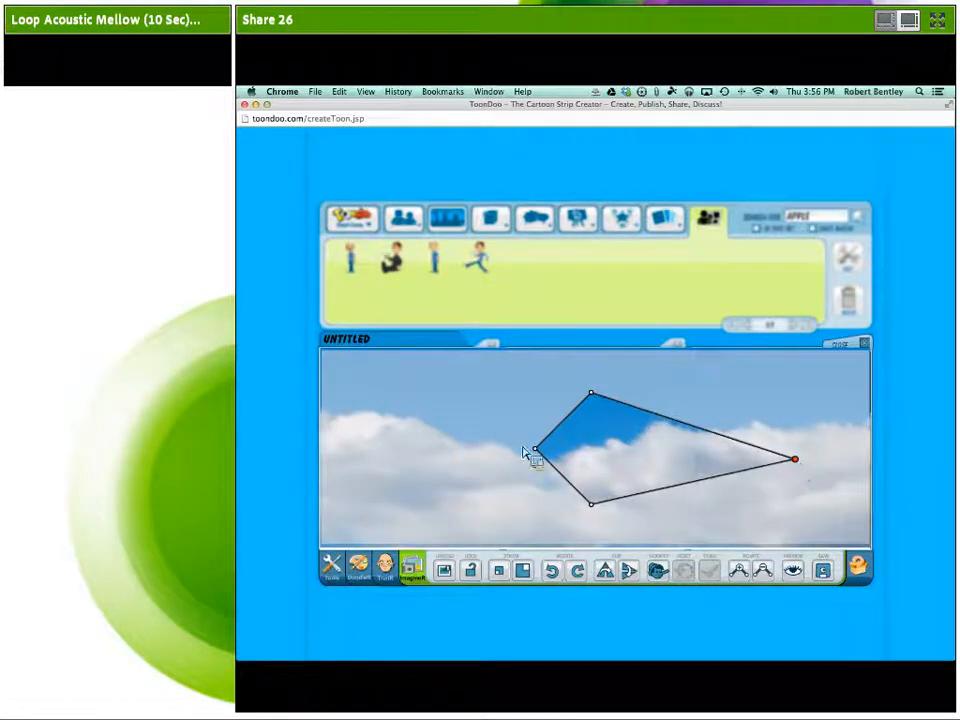
drag(540, 452, 456, 493)
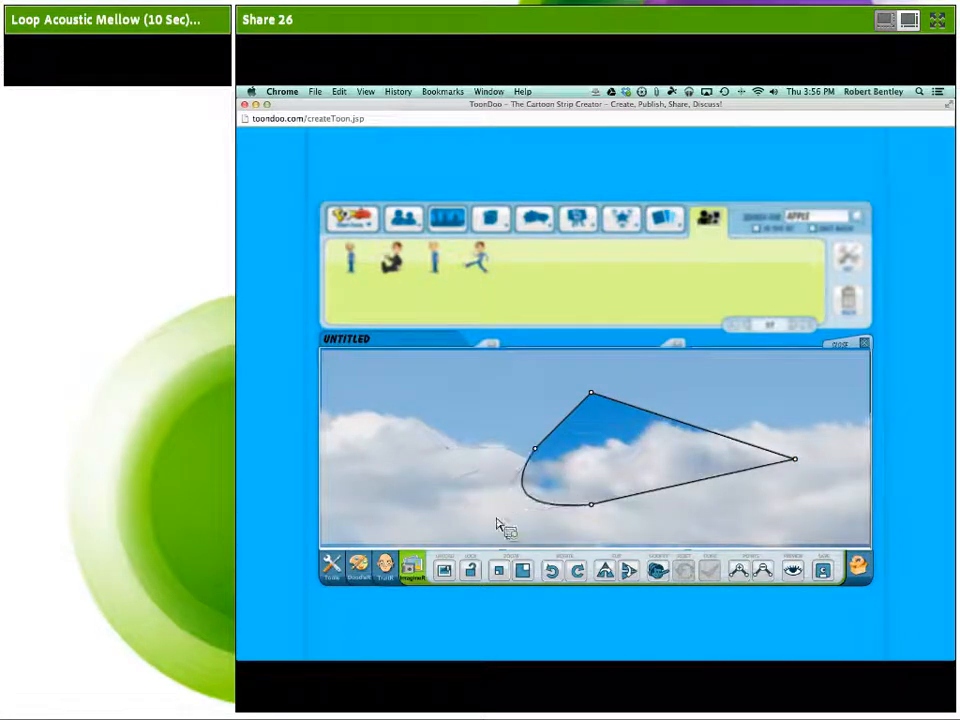
drag(542, 456, 324, 352)
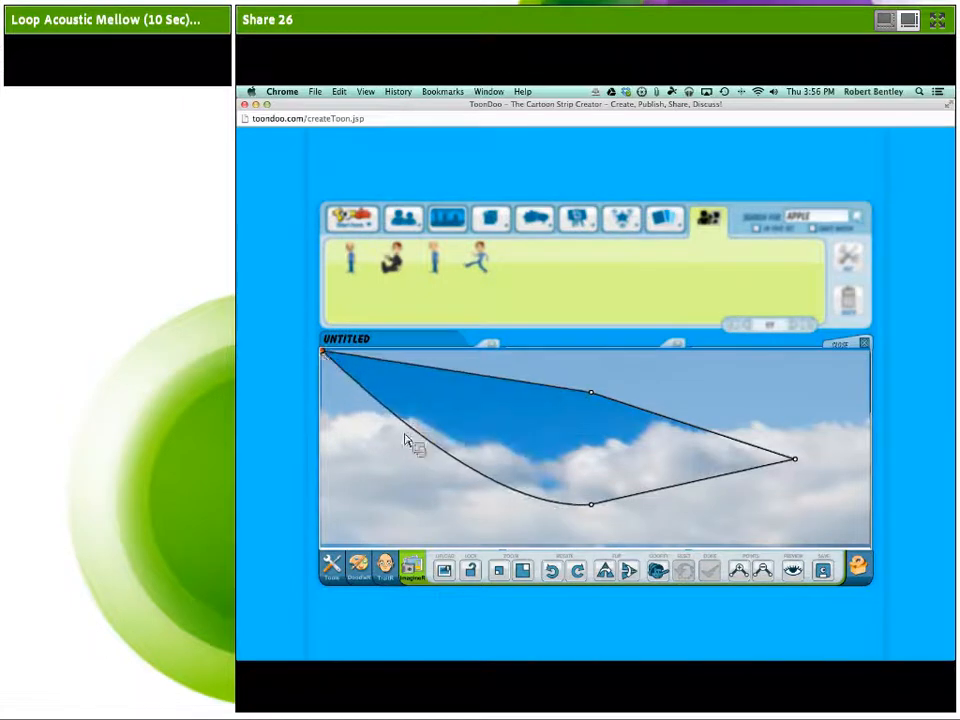
drag(591, 504, 321, 544)
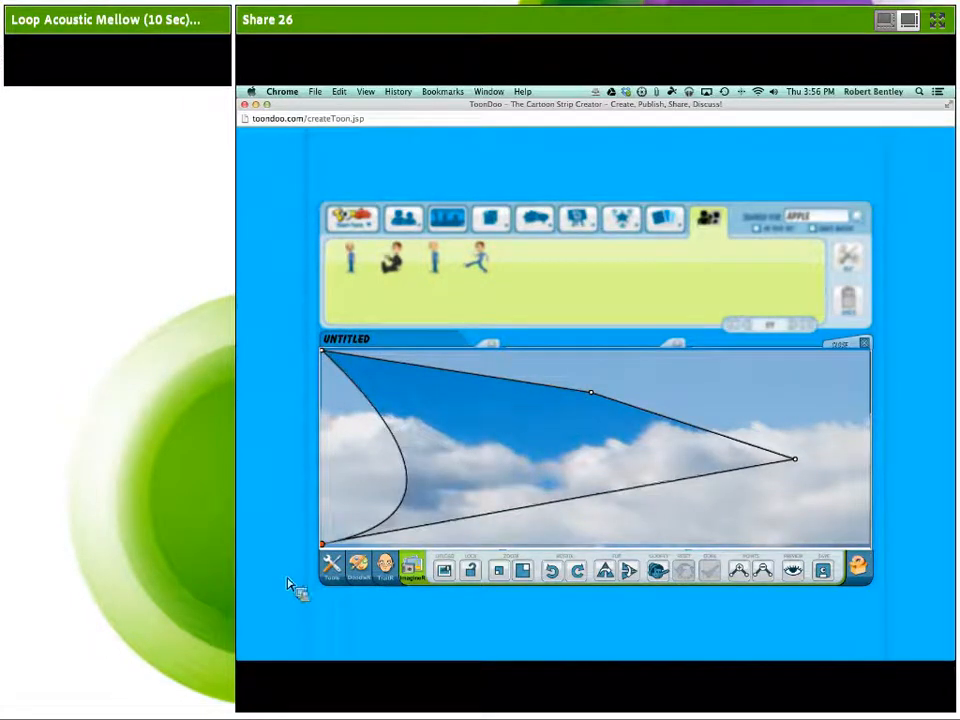
drag(591, 393, 866, 351)
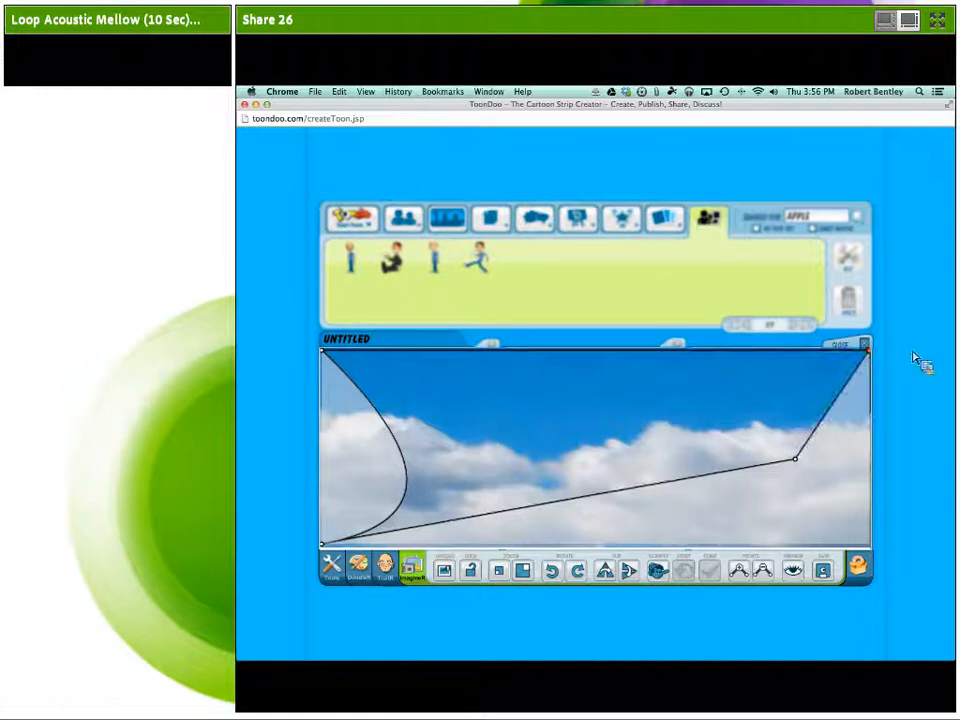
drag(796, 458, 869, 544)
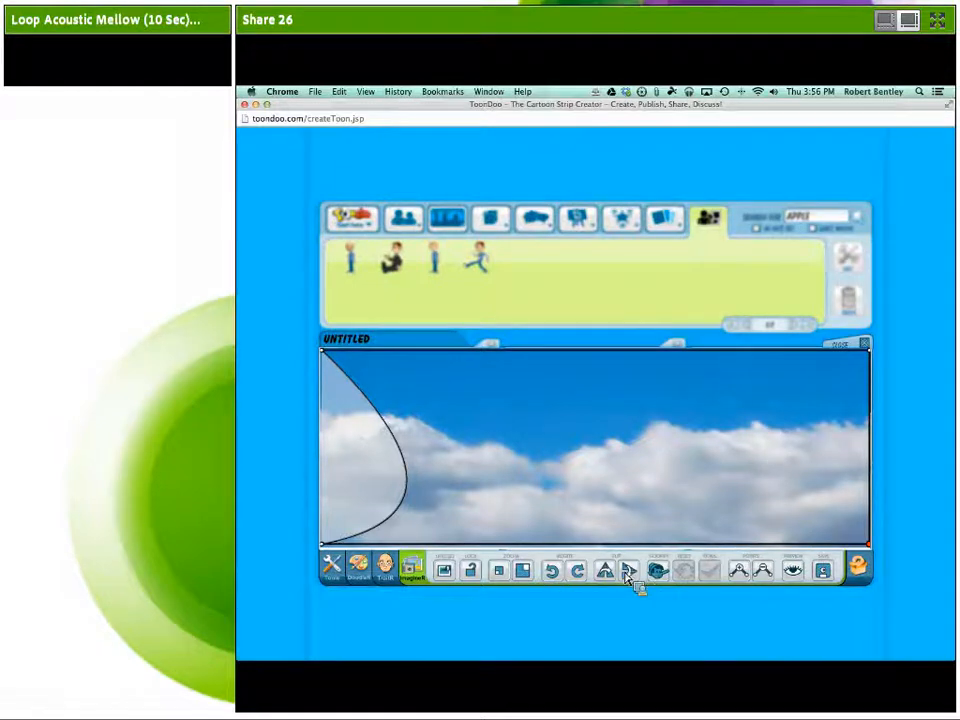
Add points to the crop outline and reshape its curved left side toward the cloud photo's edge.
click(742, 574)
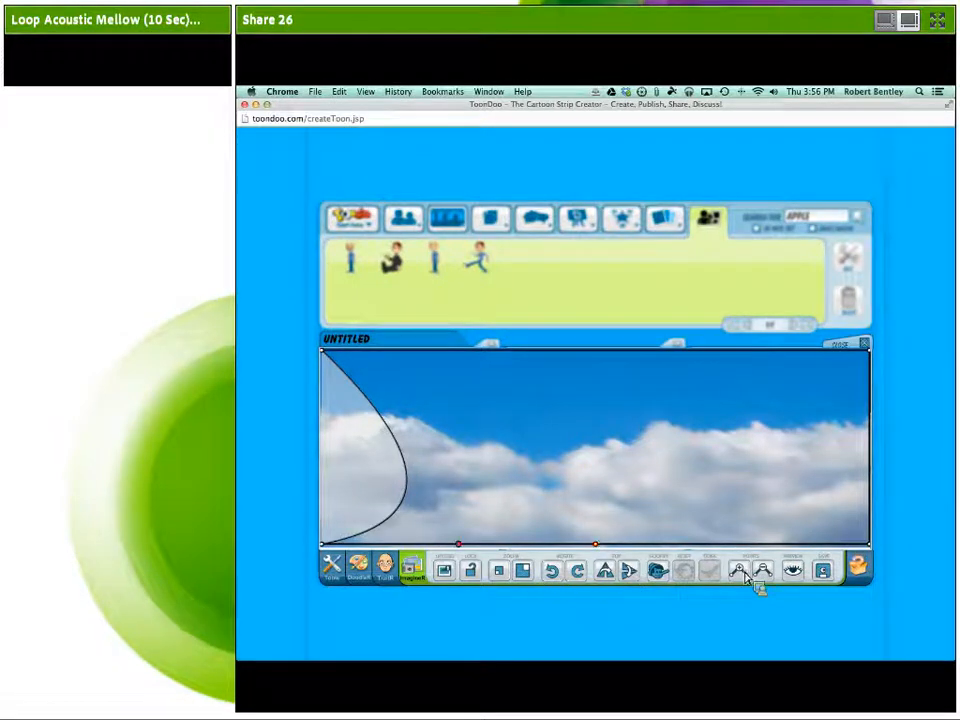
drag(323, 544, 250, 362)
drag(460, 545, 323, 546)
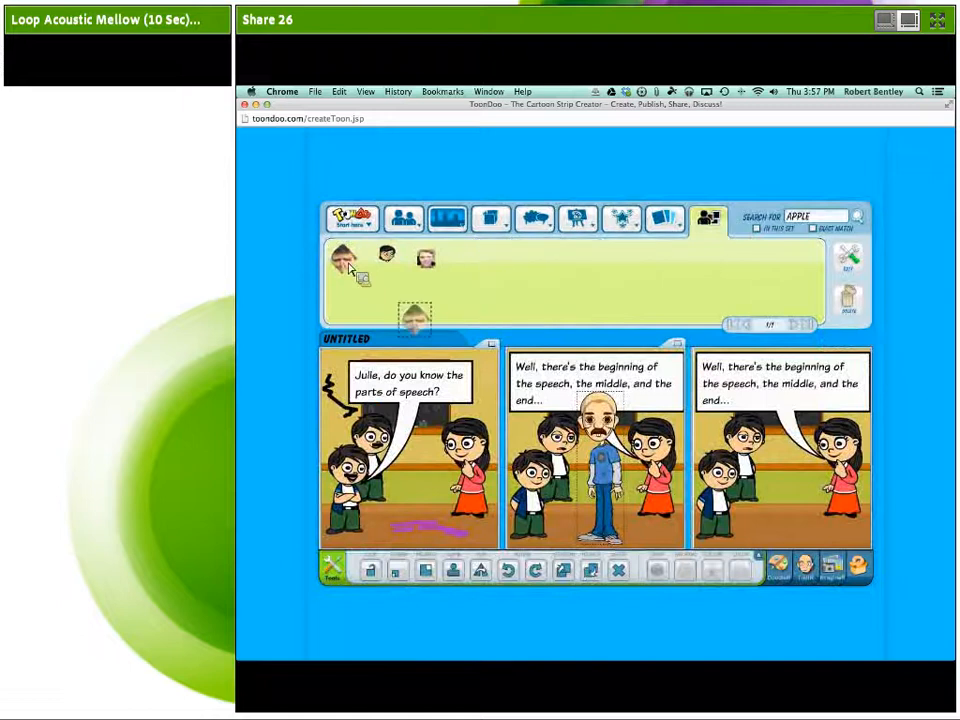
Place the diamond-cropped face photo from the gallery in the middle of the third panel.
drag(350, 268, 792, 445)
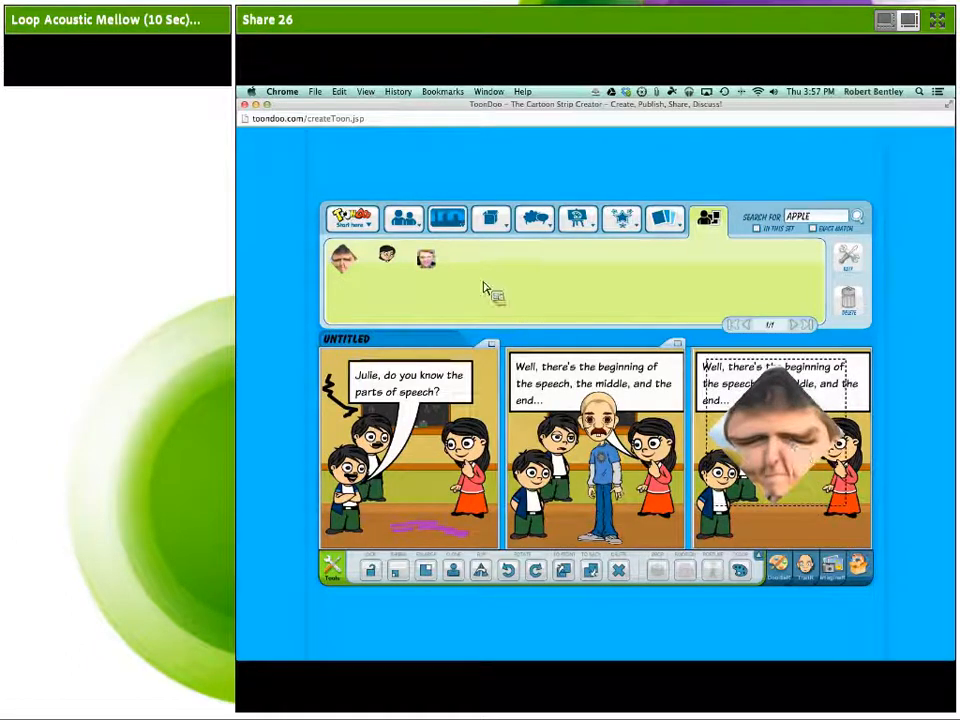
Try the square face photo in the first panel, and delete both it and the diamond-cropped photo in the third panel.
drag(426, 259, 428, 478)
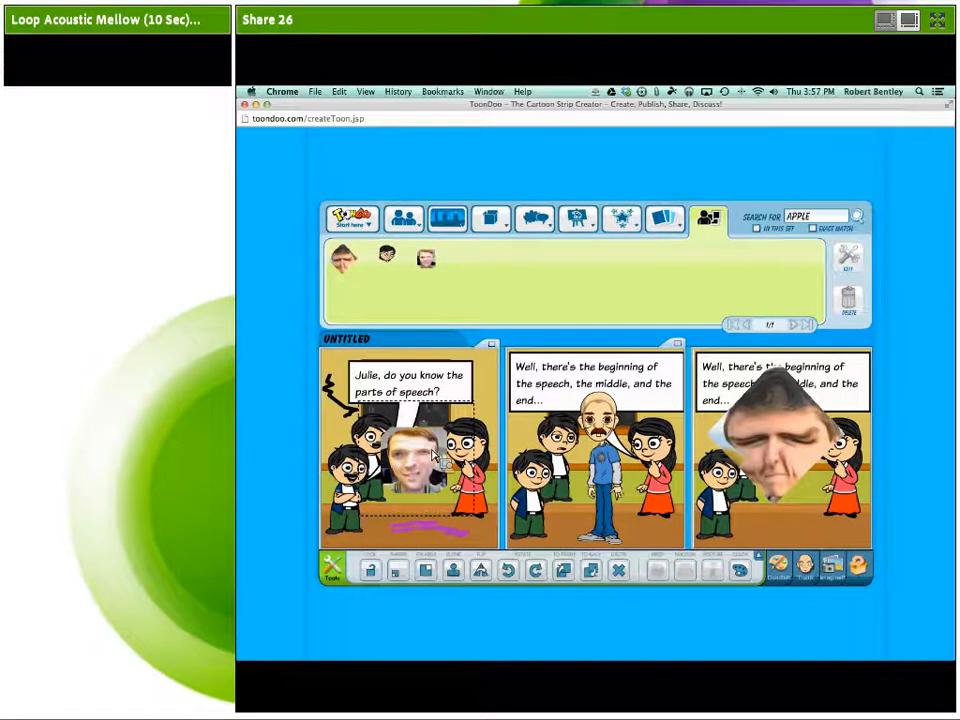
click(618, 570)
click(765, 437)
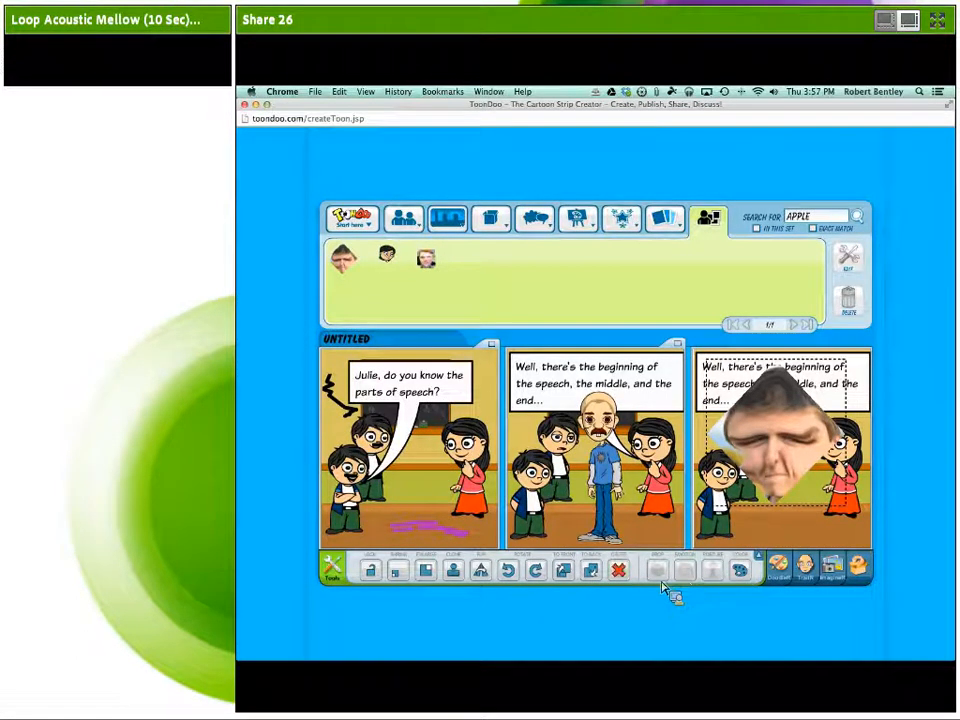
click(618, 570)
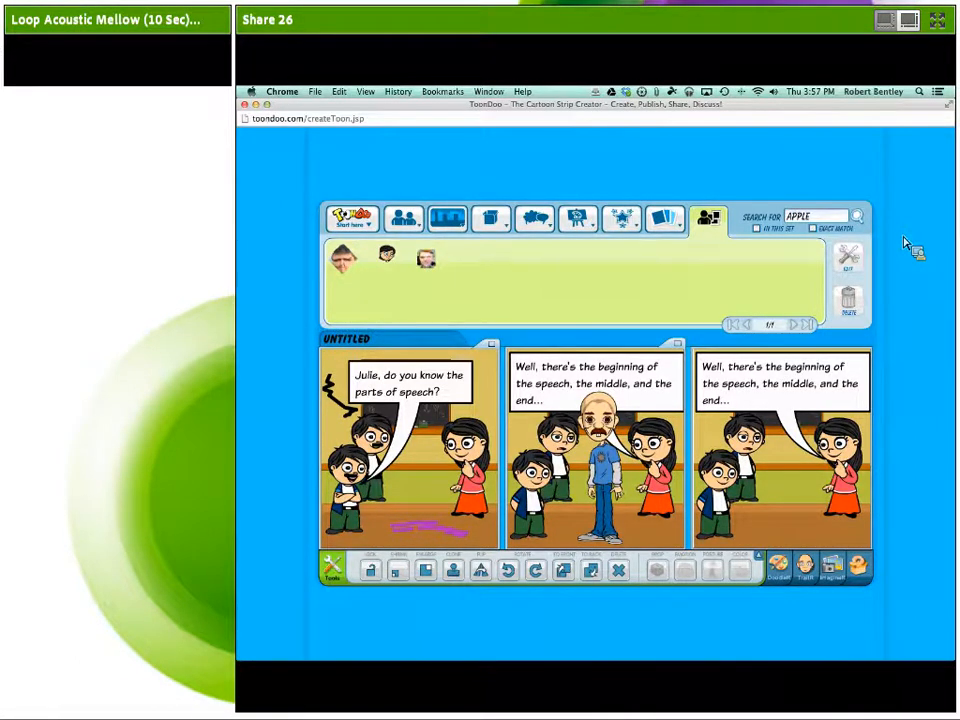
Start saving the comic strip and enter tsadfas as its title.
click(352, 218)
mouse_move(367, 231)
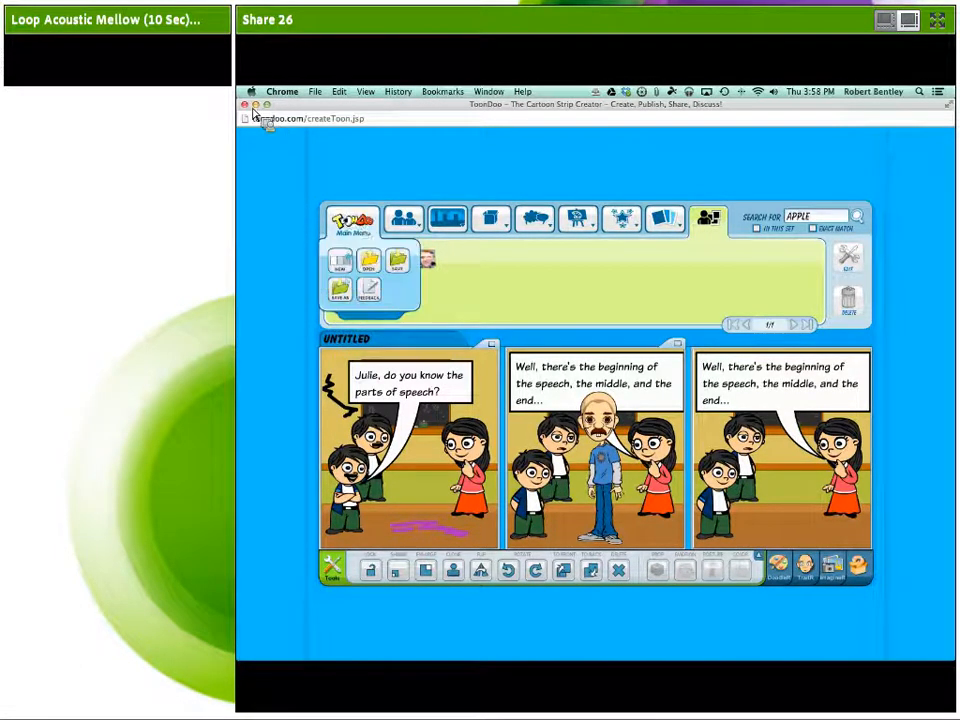
click(397, 262)
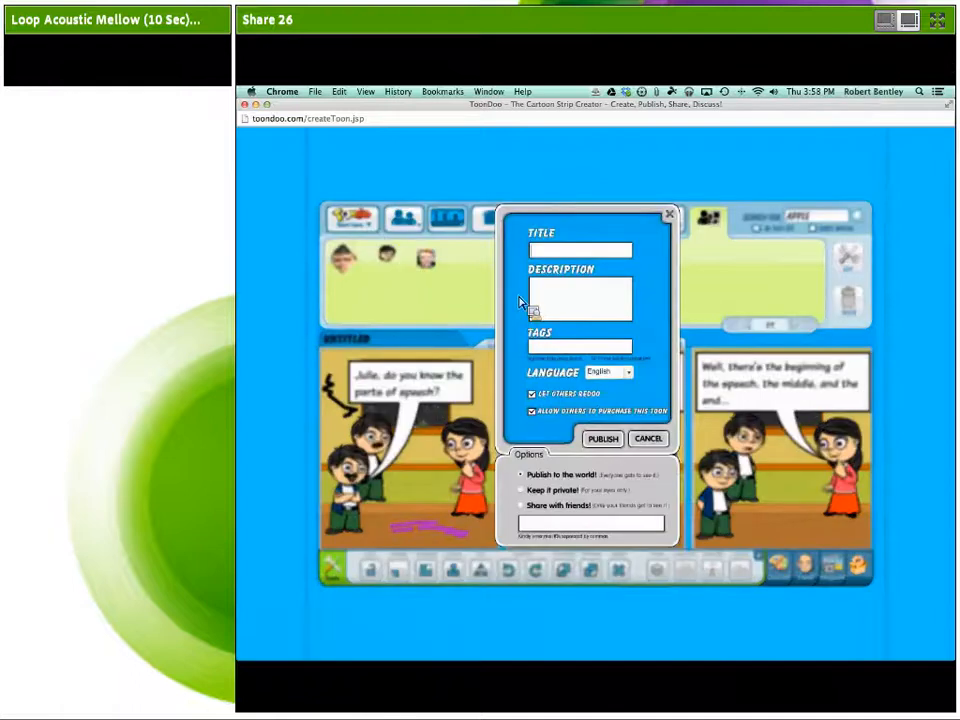
text(as;lkj)
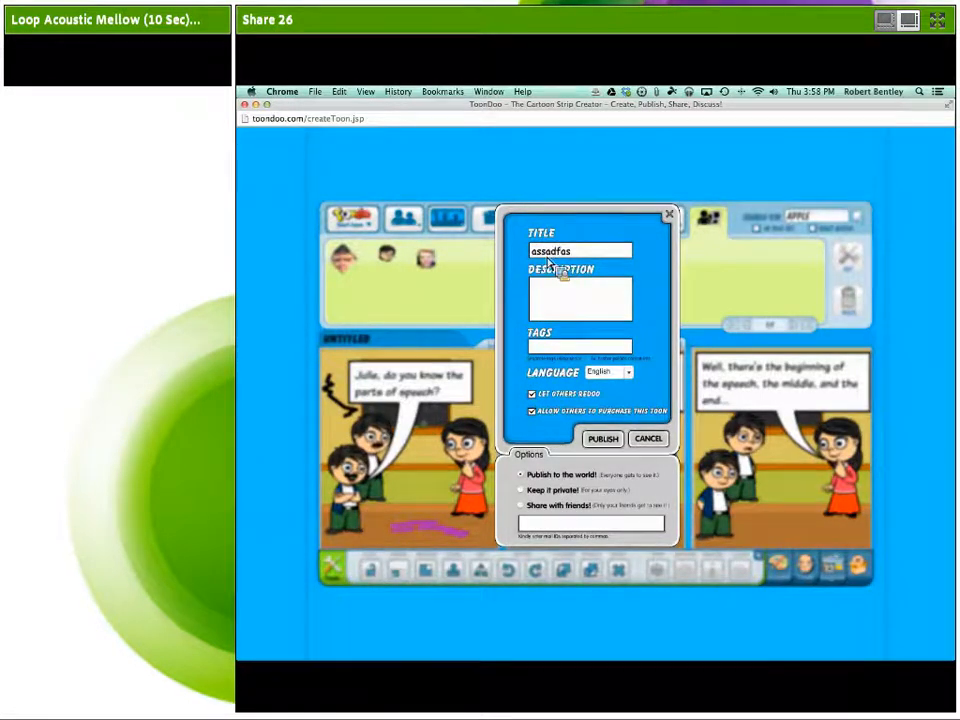
drag(546, 251, 513, 257)
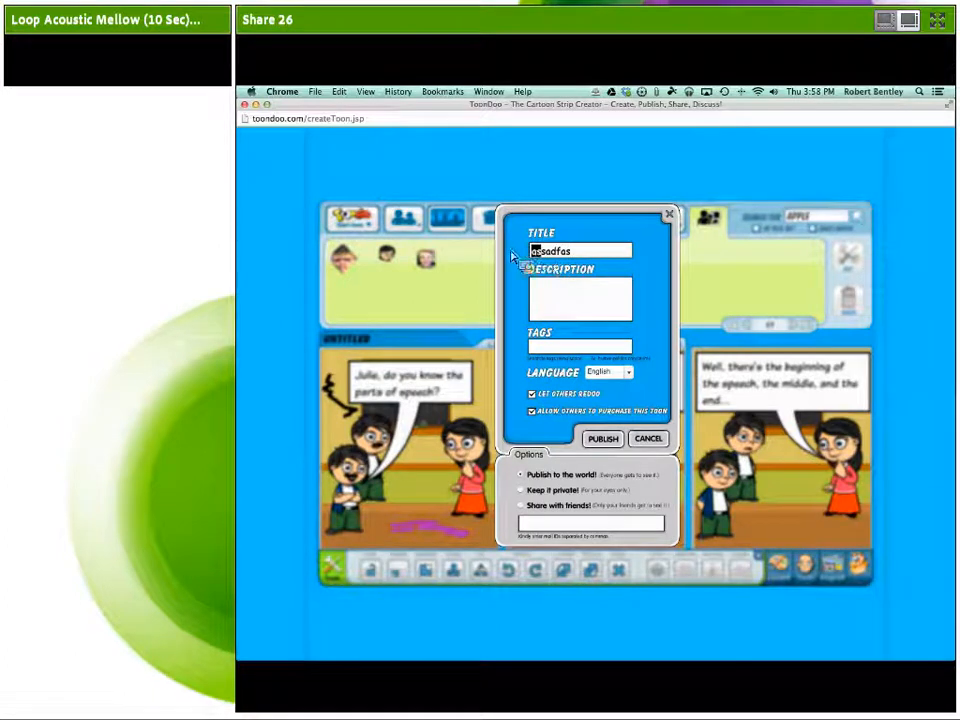
text(t)
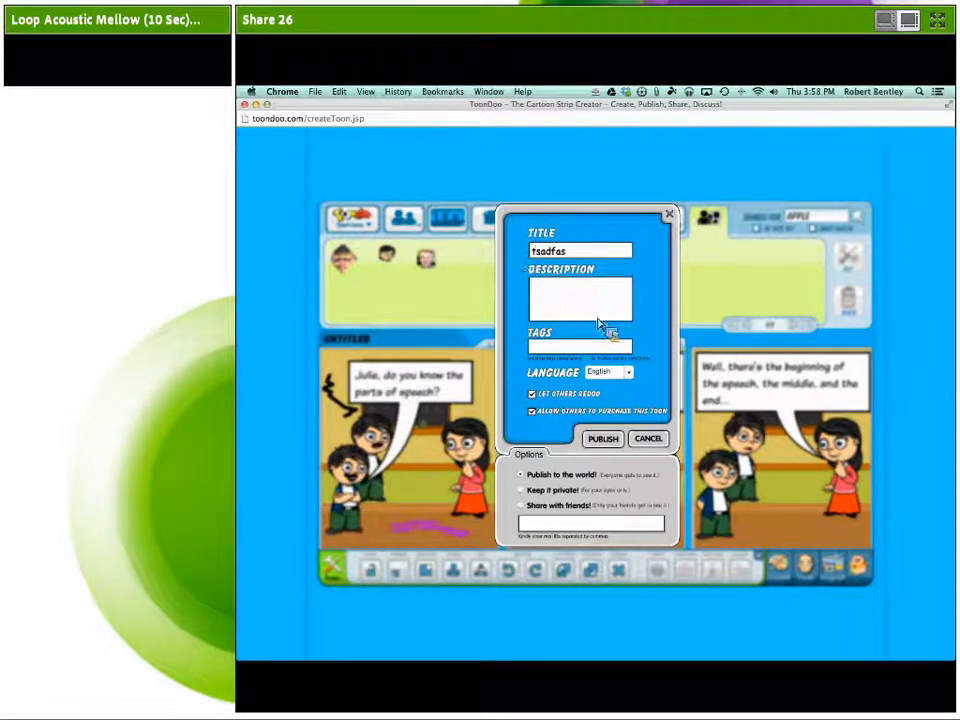
Disallow others from redoing or purchasing the toon, and publish it to the world.
click(538, 397)
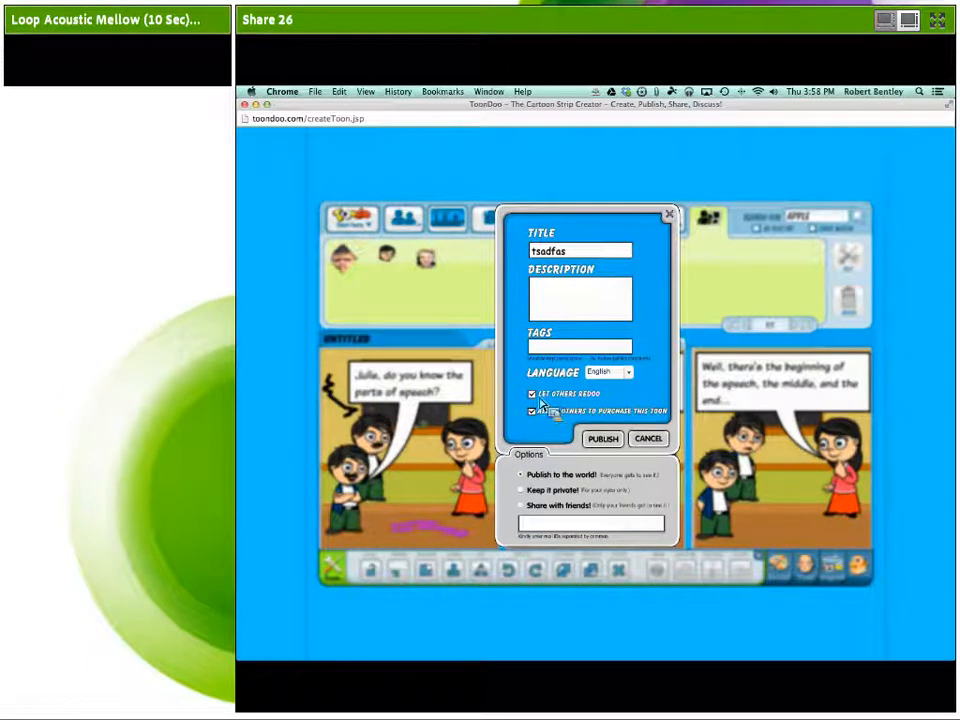
click(532, 395)
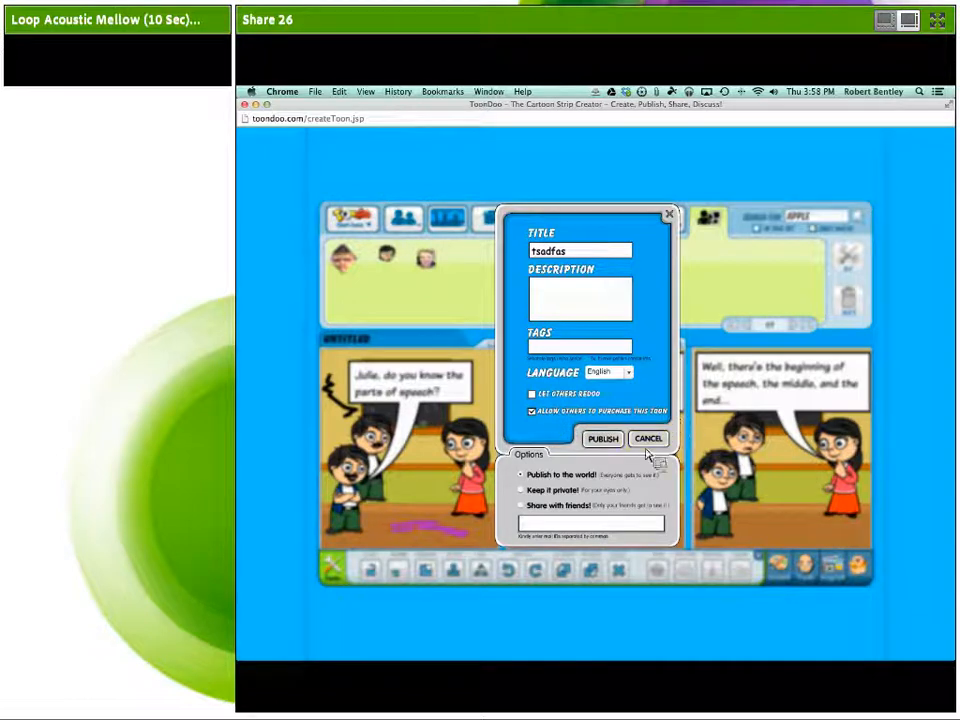
click(532, 411)
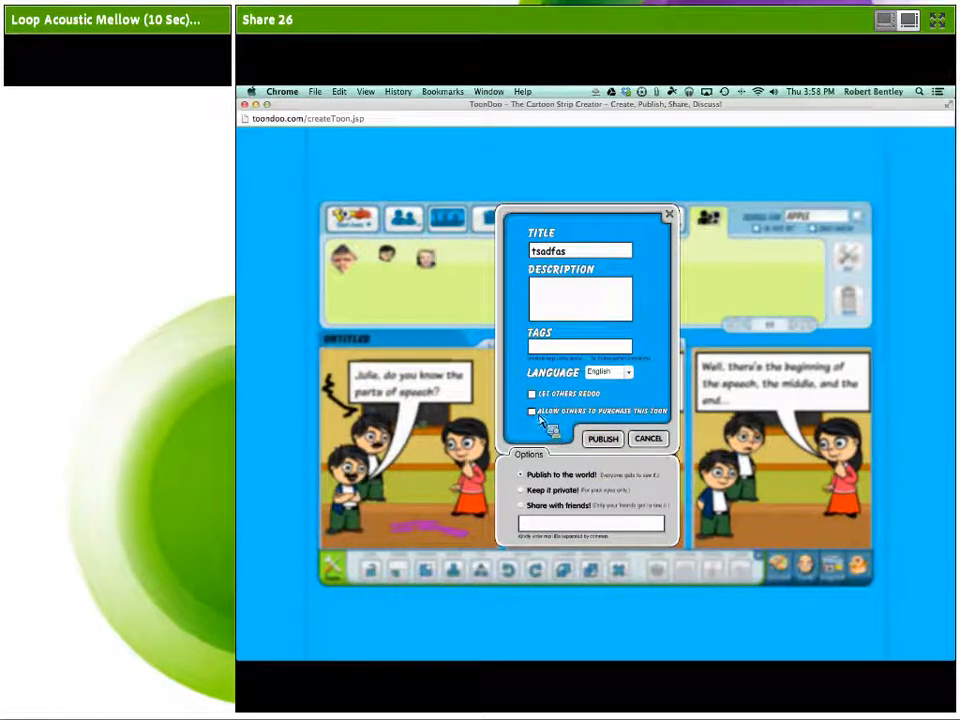
click(603, 439)
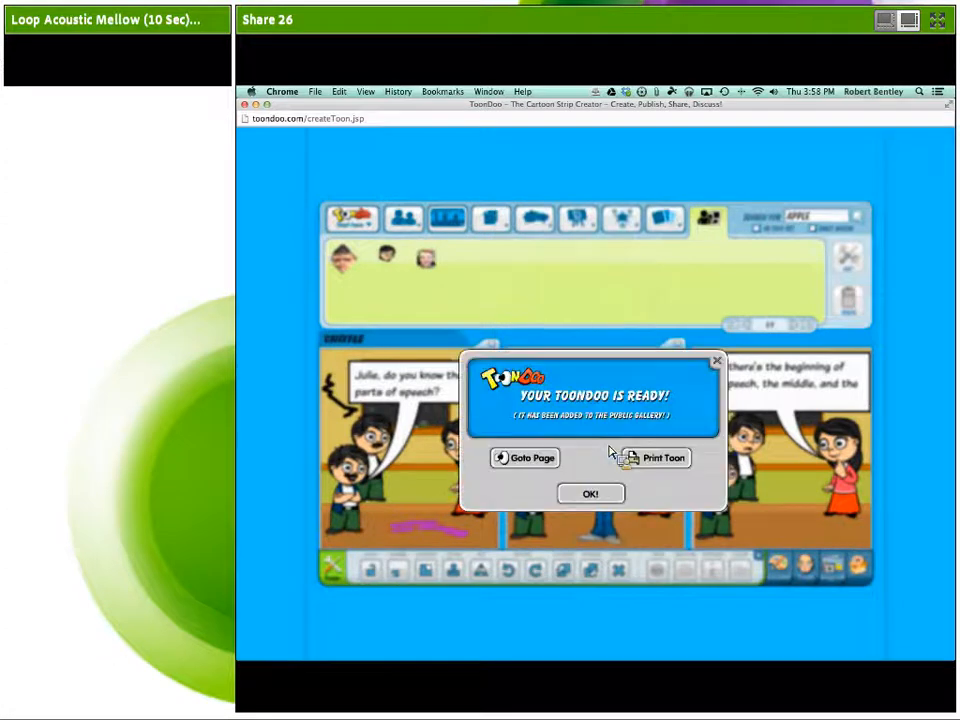
Leave the editor for the published toon's page and copy its embed code.
click(532, 458)
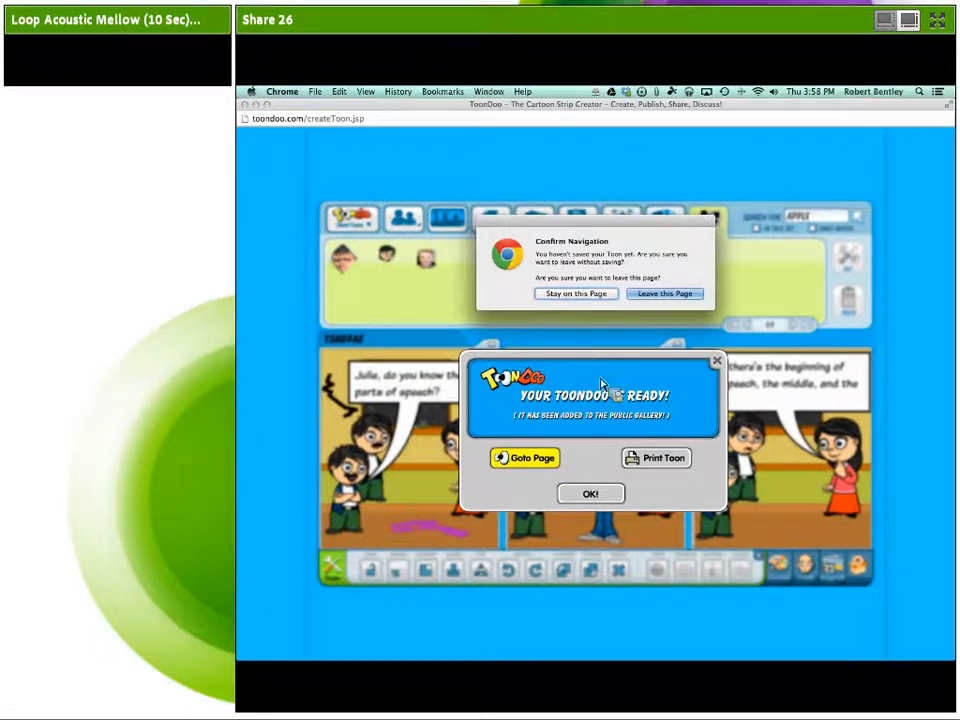
click(698, 297)
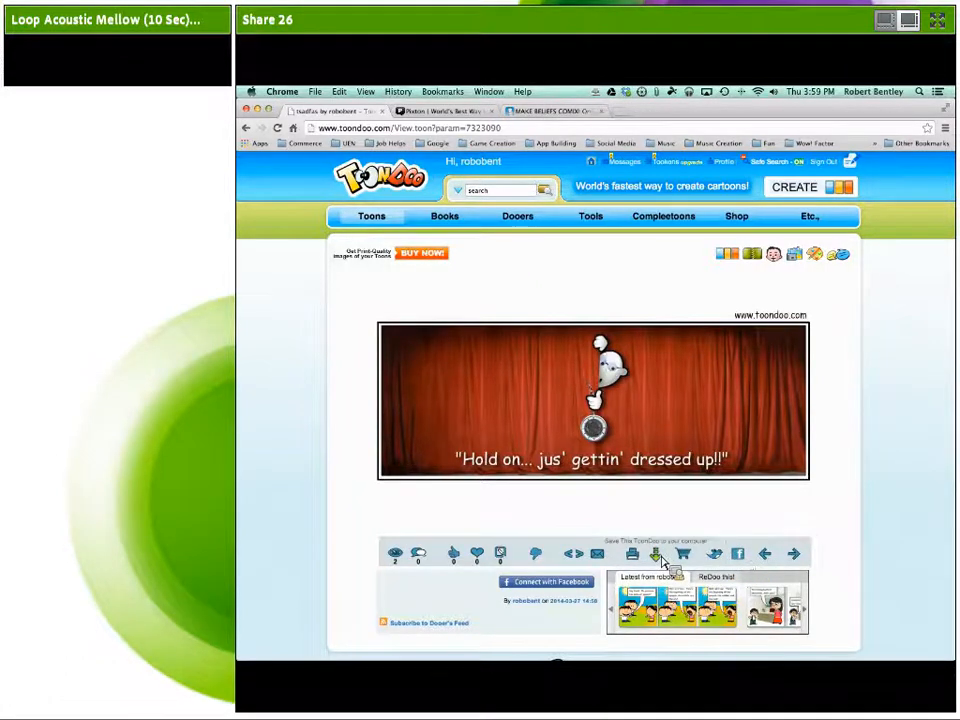
click(575, 556)
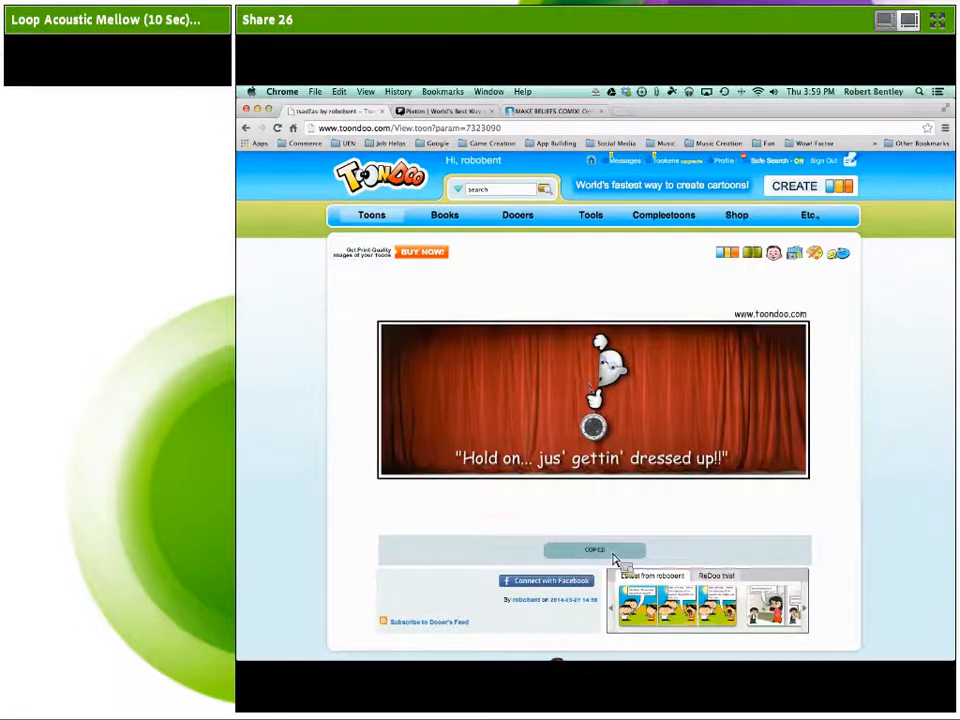
click(613, 556)
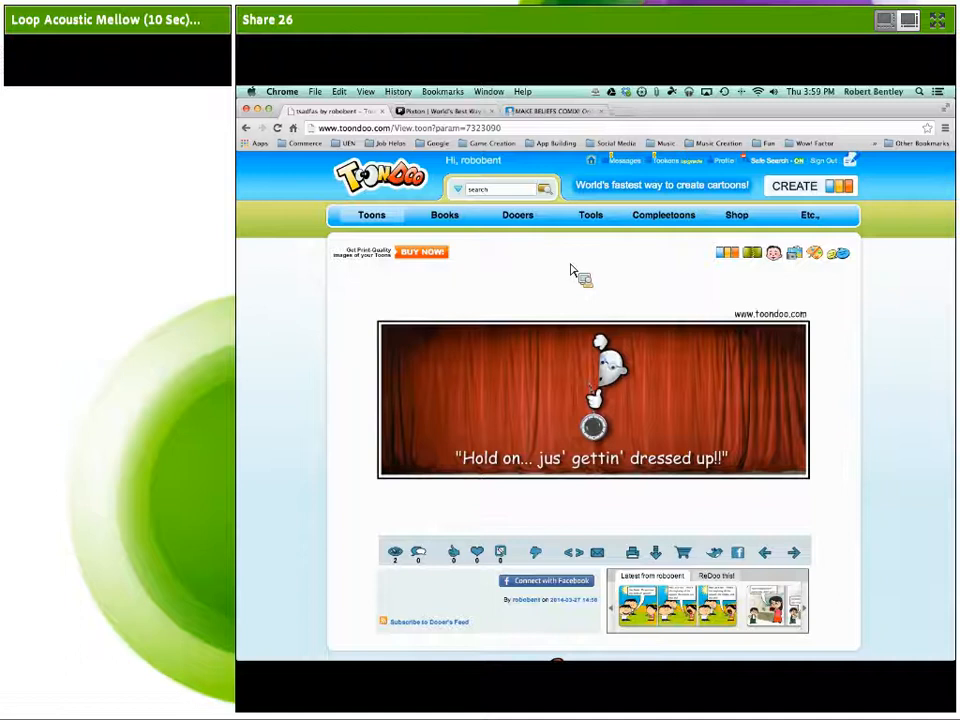
Open Book Maker from the home page and add Parts of Speech Joke, Technology for Teachers and the grey classroom strip as pages.
click(387, 179)
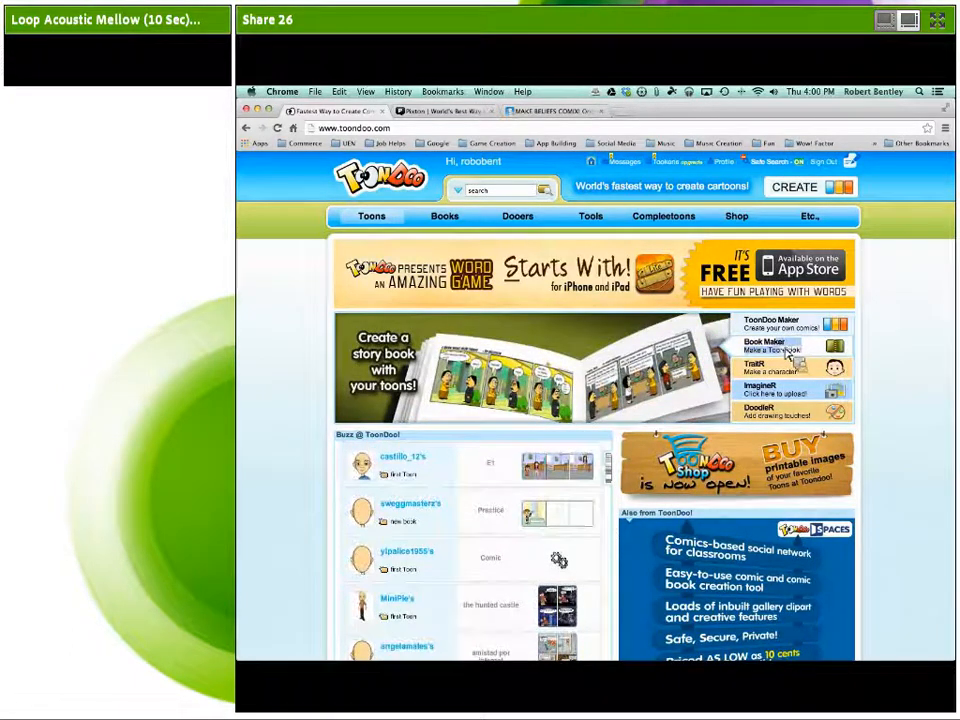
click(818, 354)
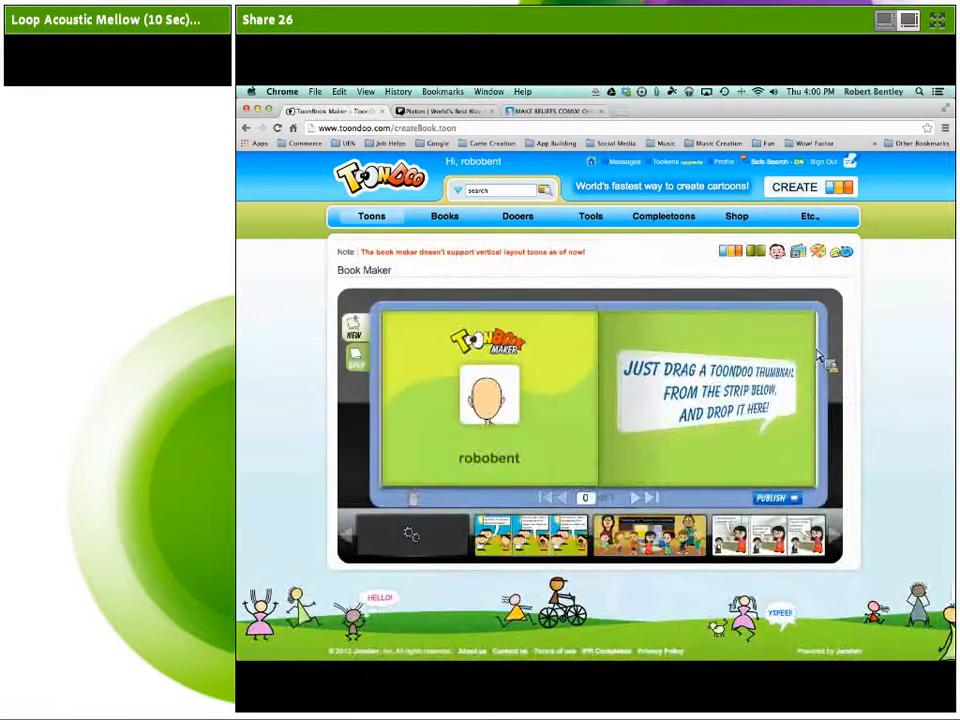
drag(590, 556, 564, 420)
click(638, 500)
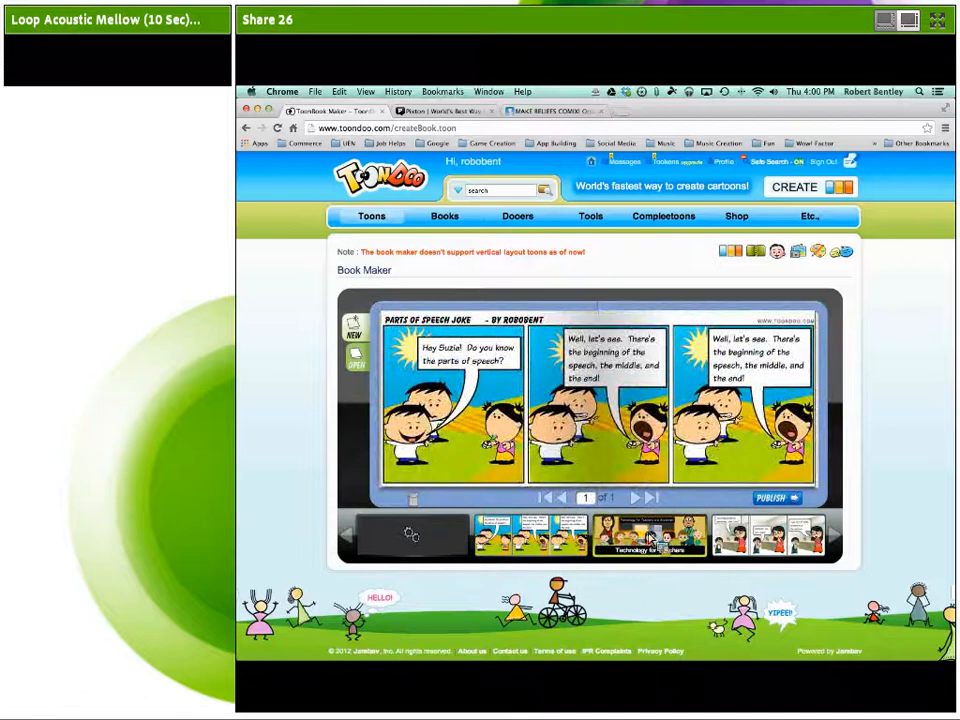
click(635, 498)
drag(648, 535, 514, 444)
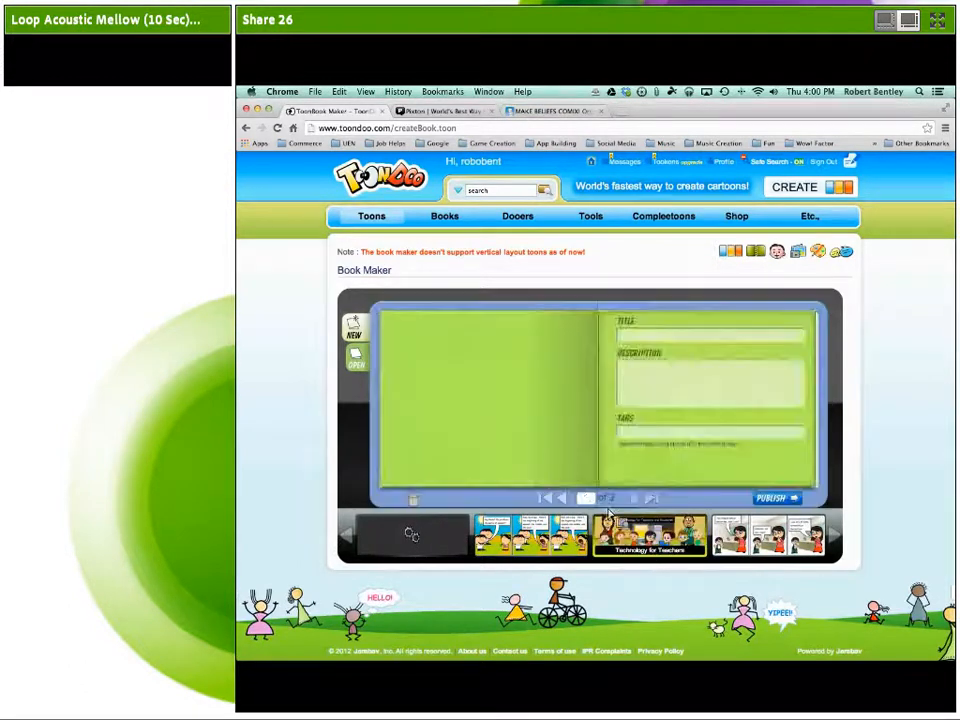
drag(772, 552, 521, 446)
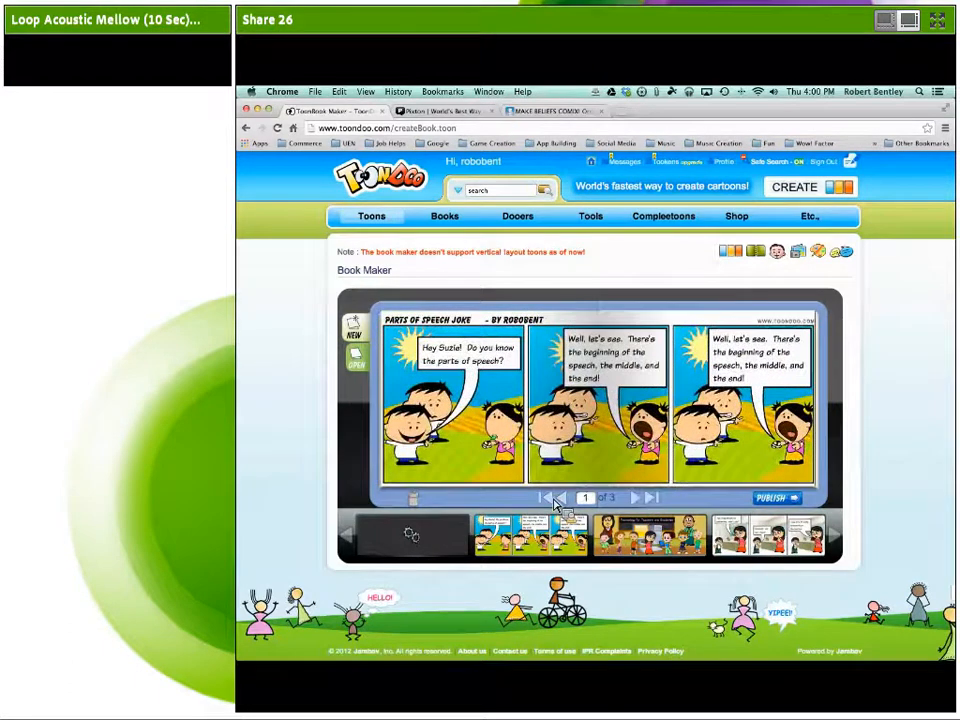
click(556, 502)
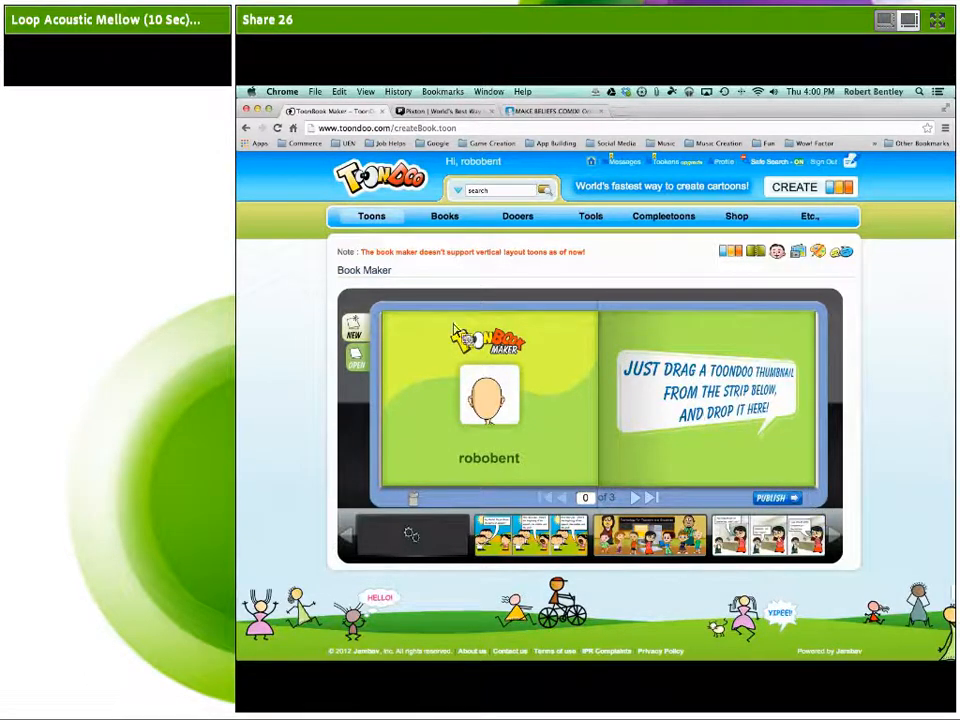
Open the most popular Compleetoons and go back from that page.
mouse_move(640, 216)
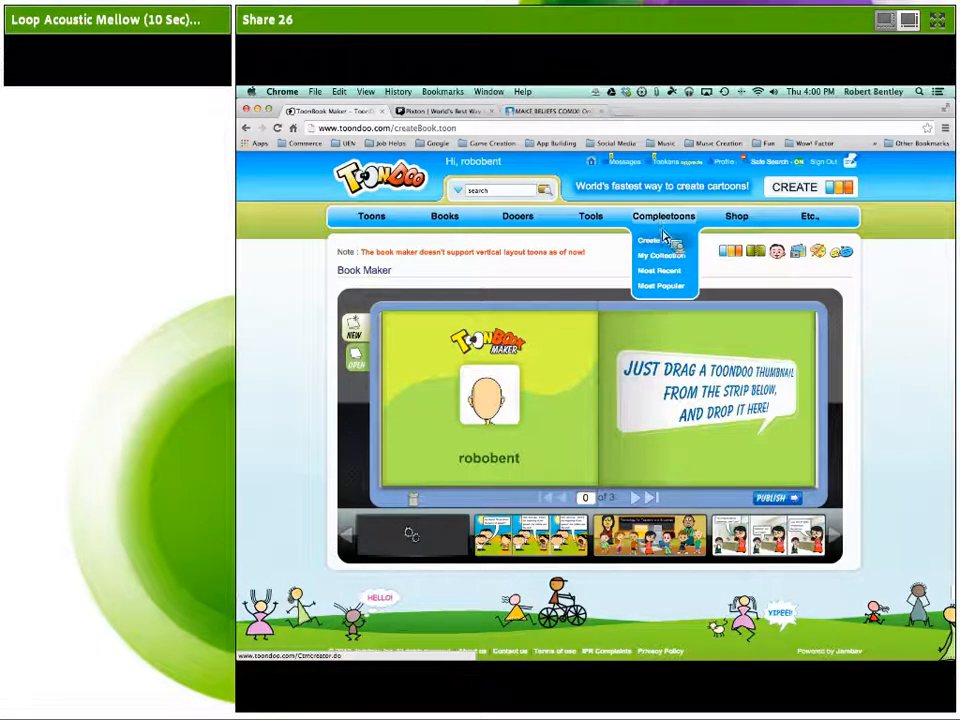
click(663, 289)
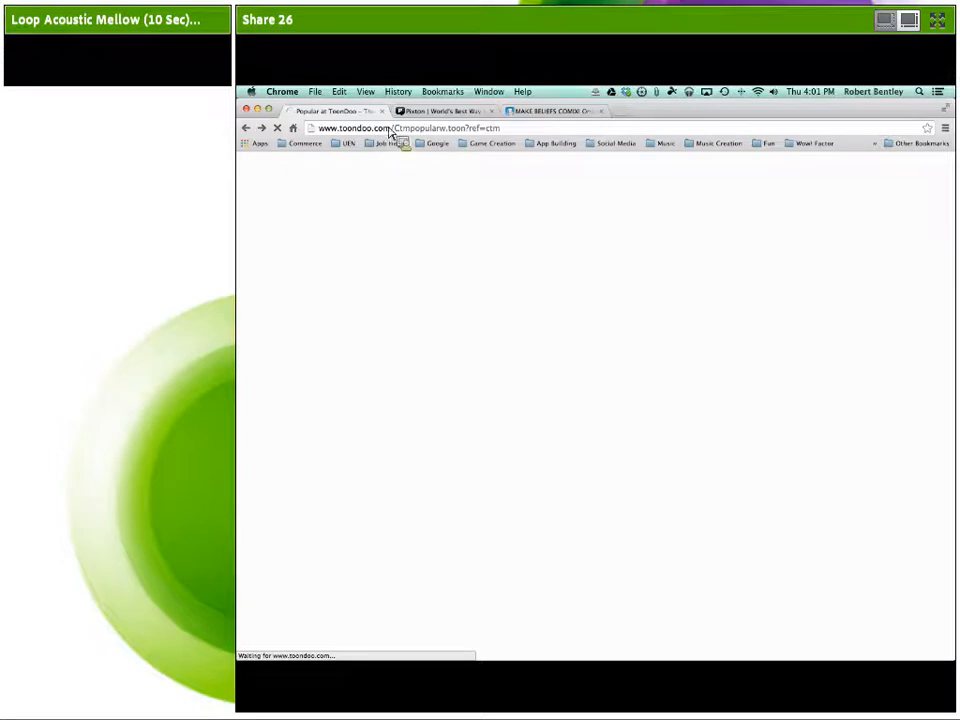
drag(390, 133, 255, 138)
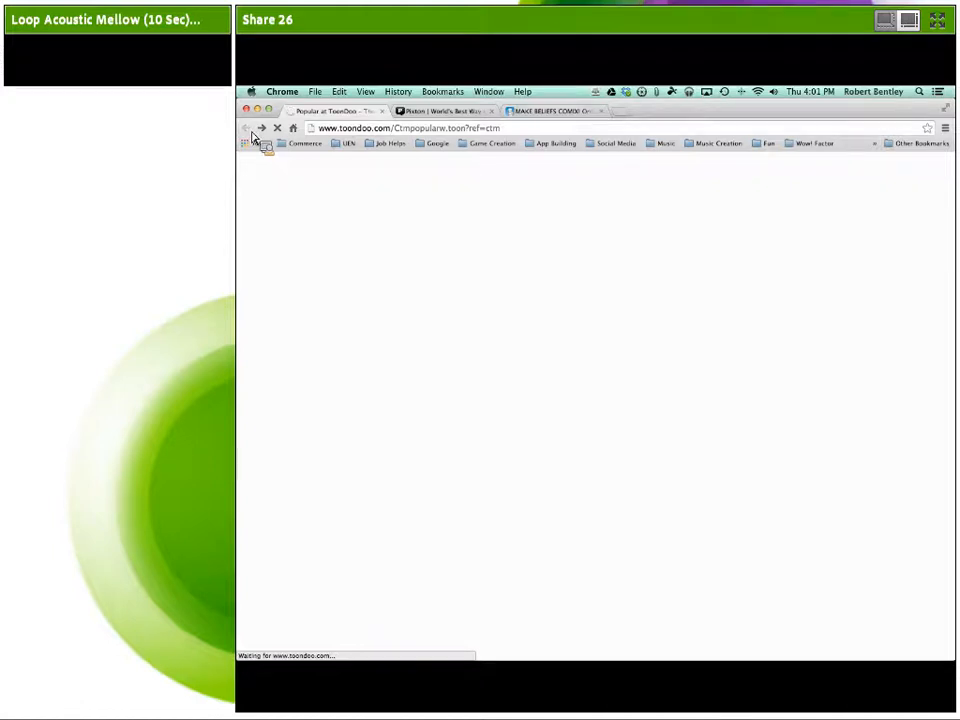